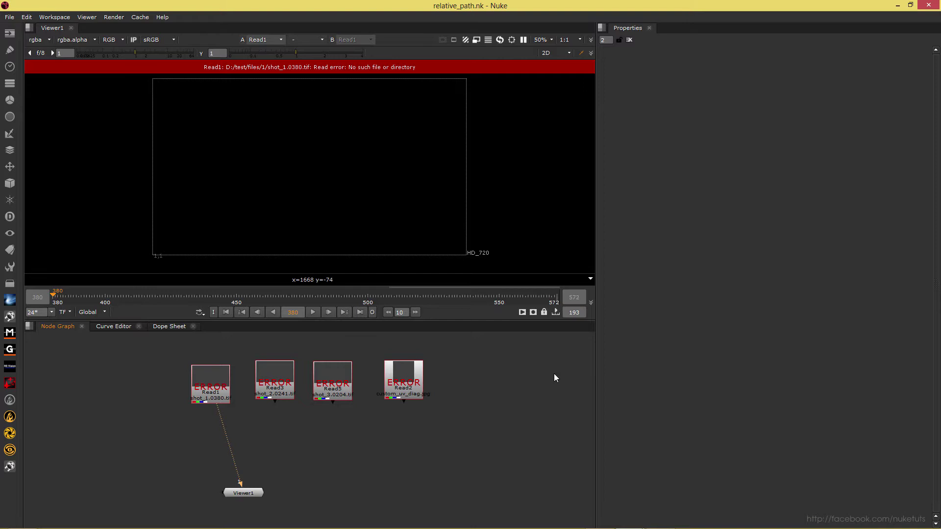
Step: Try shortening the Read1 node's file path to files/1/shot_1.%04d.tif
double_click(221, 390)
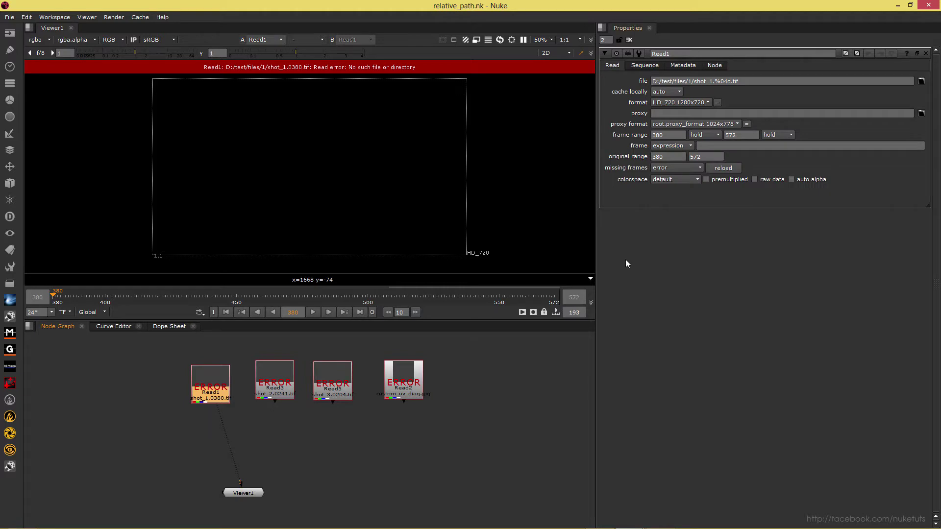
drag(749, 82, 652, 81)
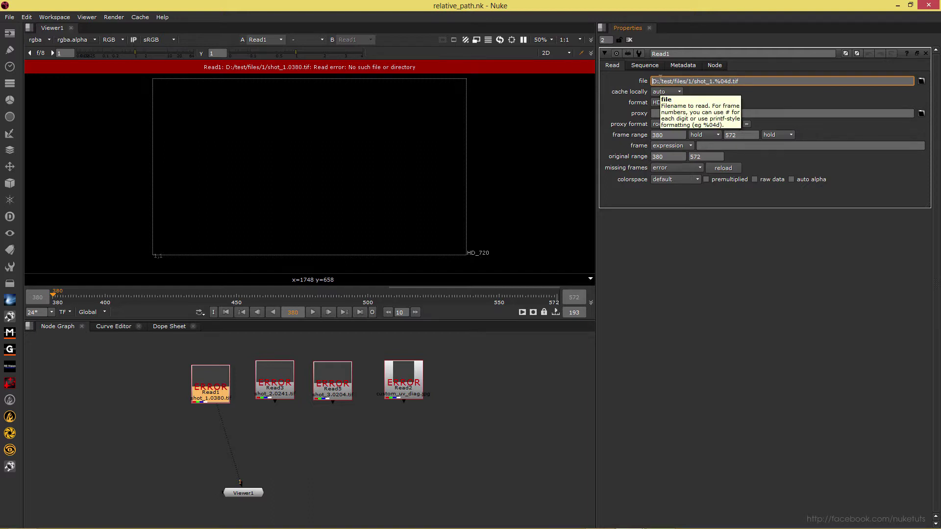
drag(652, 82, 662, 81)
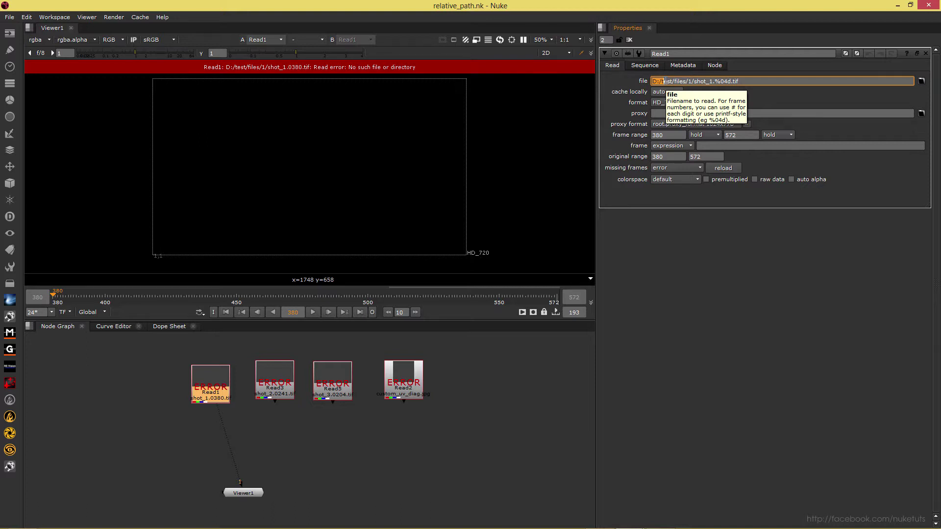
key(Delete)
key(Delete)
key(Delete)
key(Delete)
key(Delete)
key(Delete)
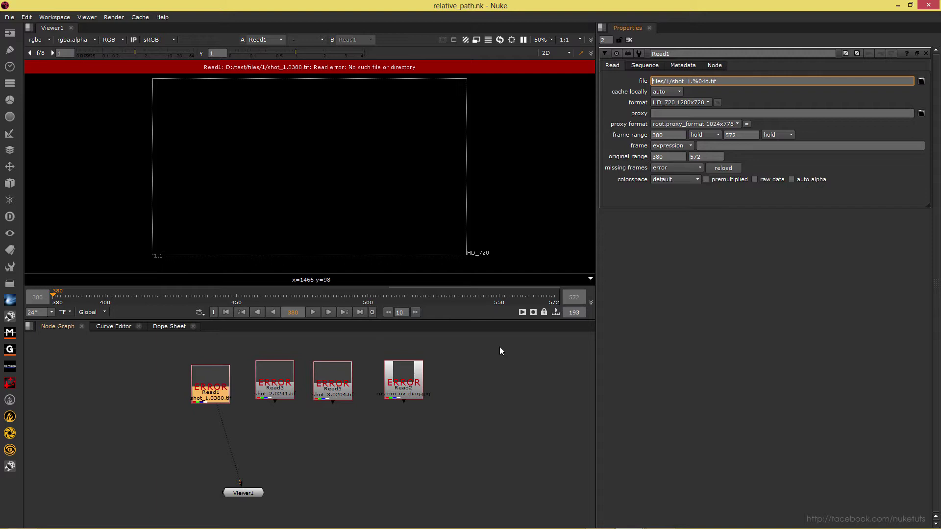
click(499, 434)
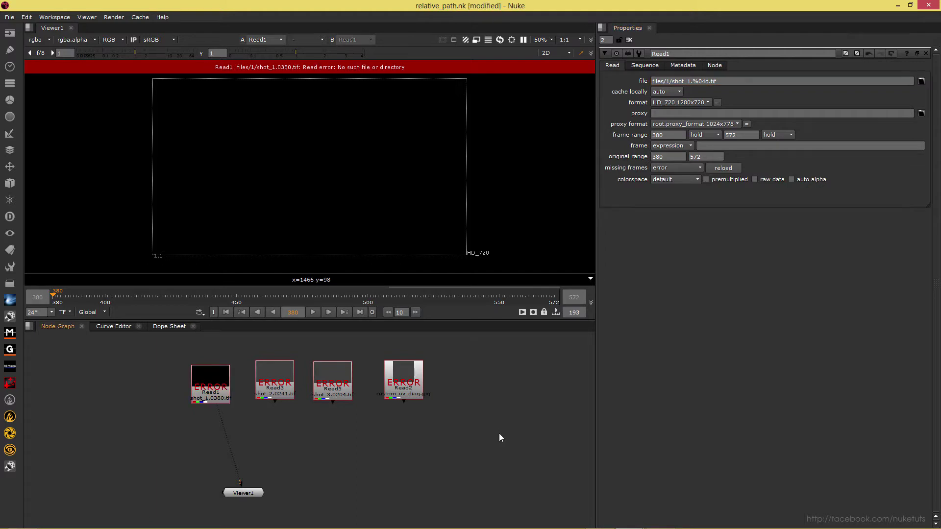
key(ctrl+z)
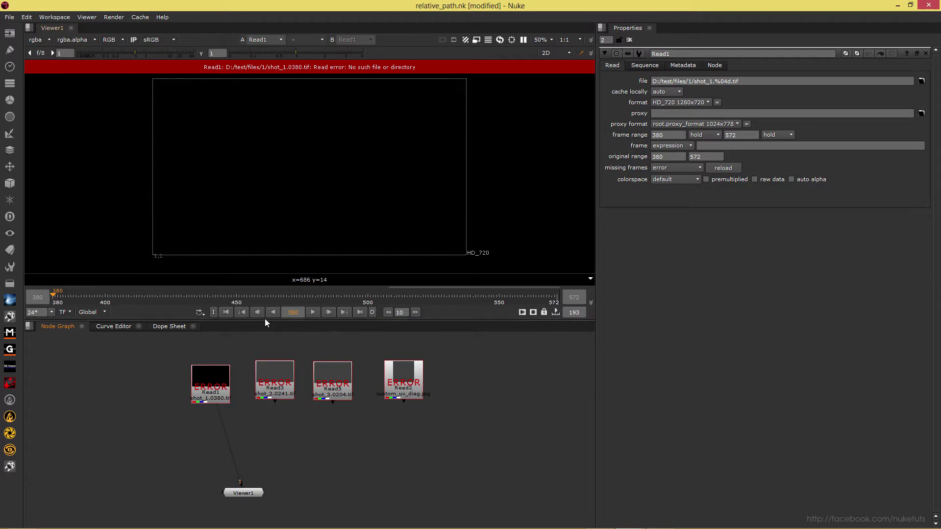
drag(475, 419, 164, 354)
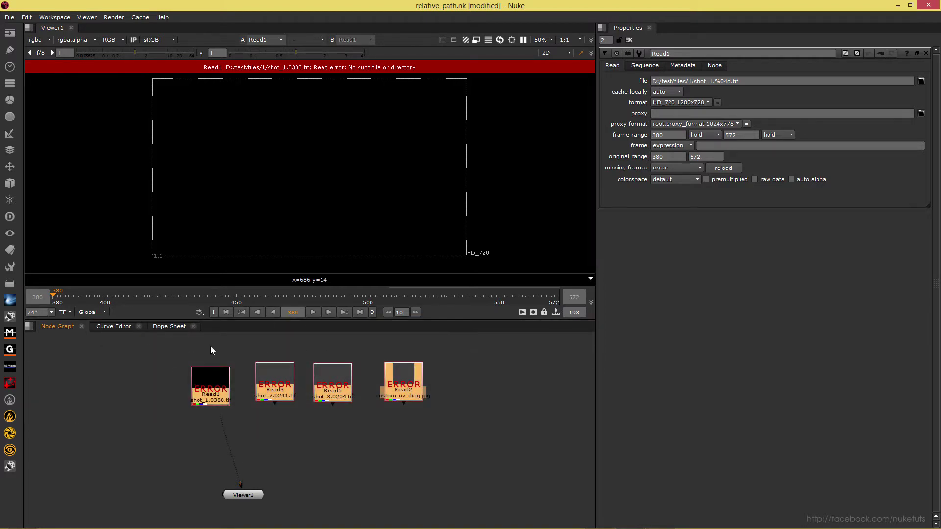
click(217, 380)
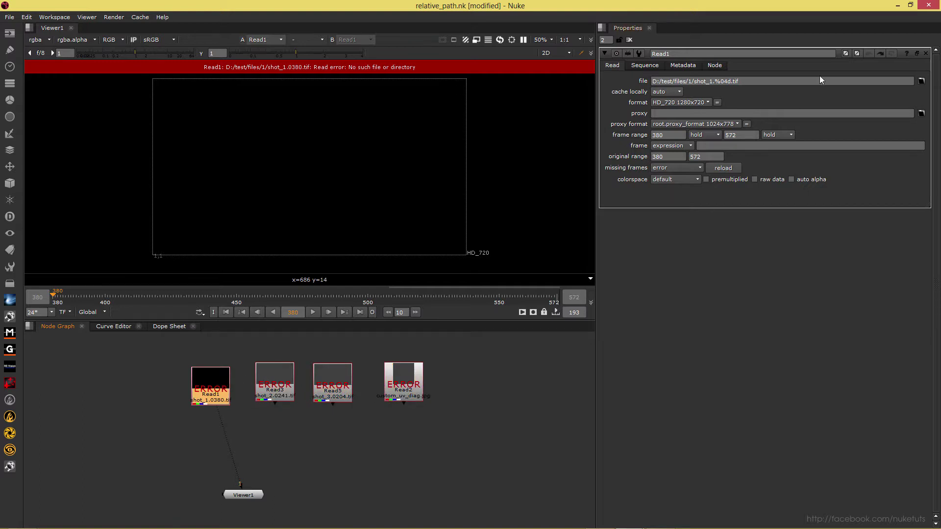
click(246, 388)
scroll(246, 388, down, 2)
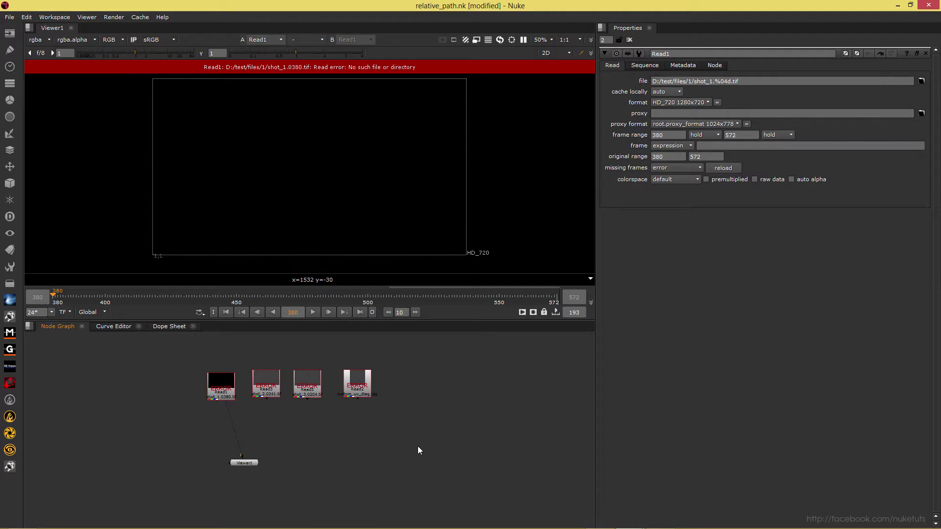
Step: Open the project settings and set the project directory to the script directory expression
key(s)
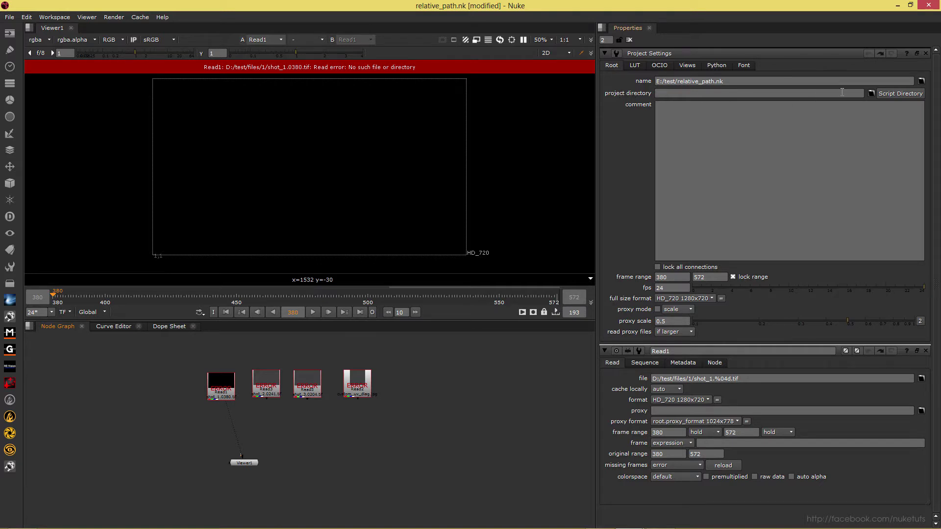
click(893, 98)
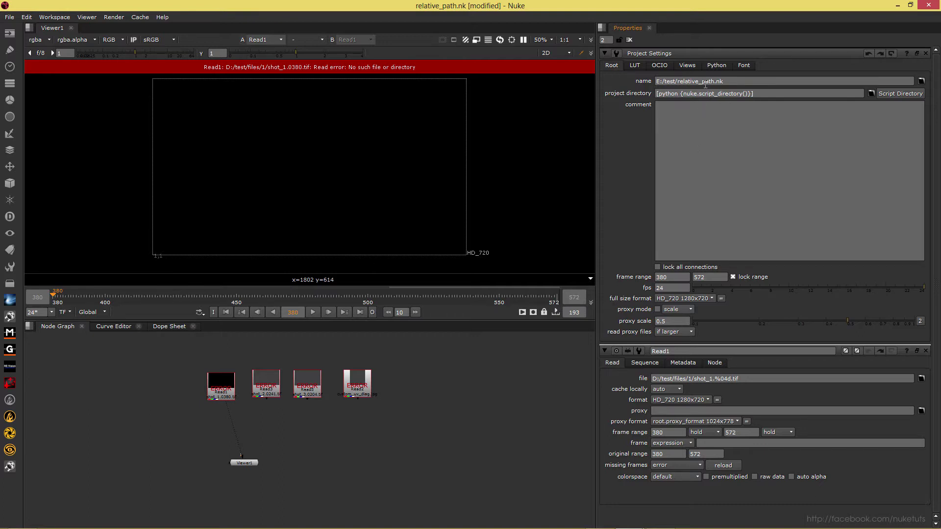
Step: Compare the script path in the project settings with the test folder's address in File Explorer
drag(738, 81, 660, 87)
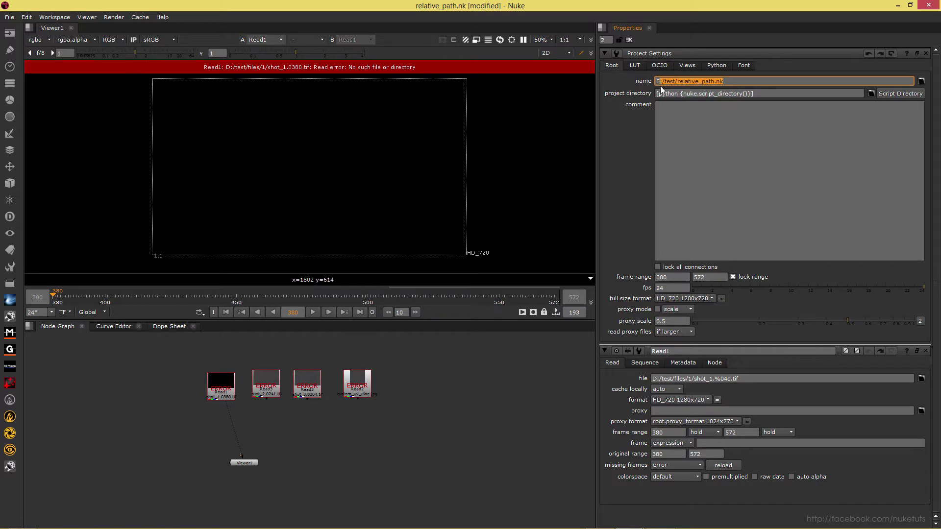
click(706, 82)
key(alt+Tab)
key(alt+Tab)
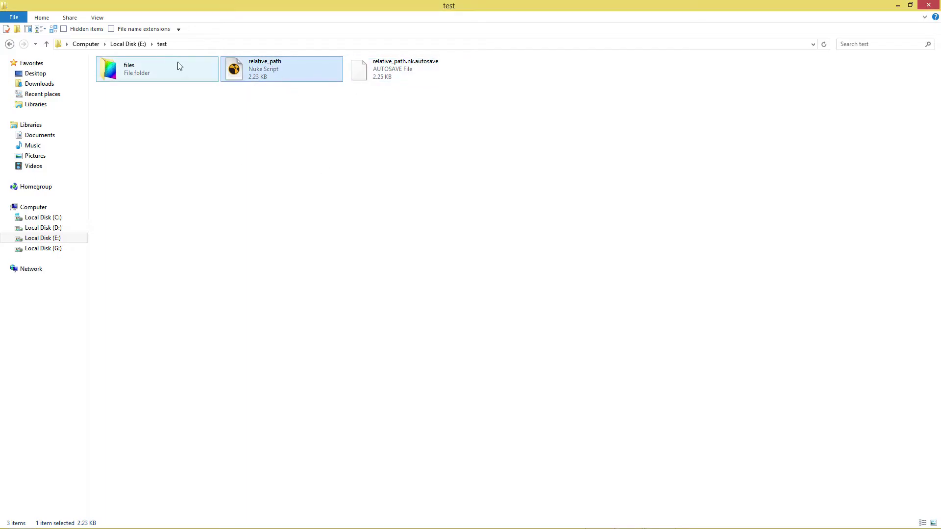
click(264, 44)
click(369, 211)
key(alt+Tab)
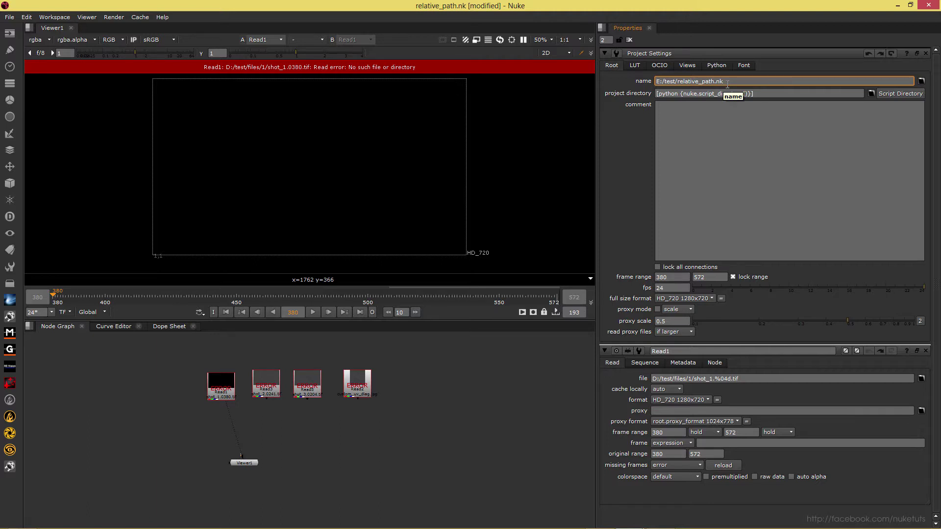
click(727, 83)
Step: Set the Read1 node's file path to the relative path files/1/shot_1.%04d.tif
double_click(234, 385)
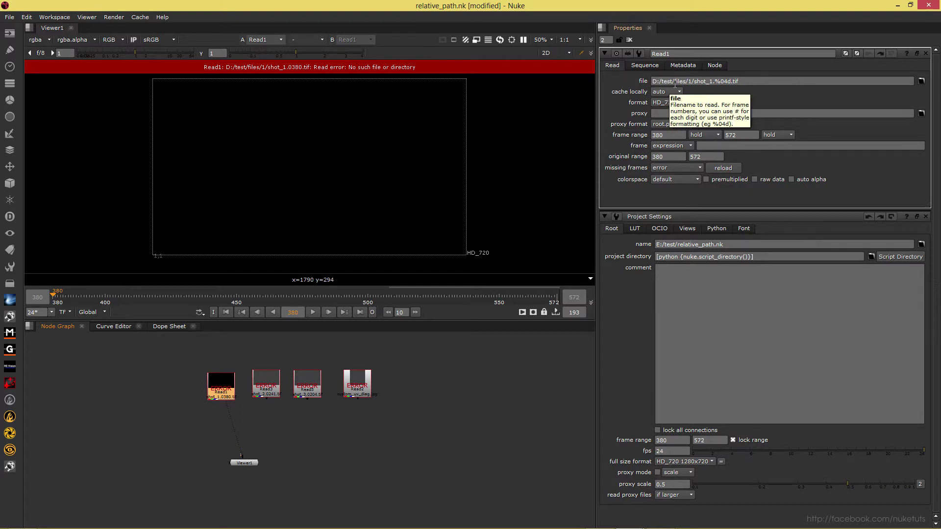
drag(675, 83, 656, 82)
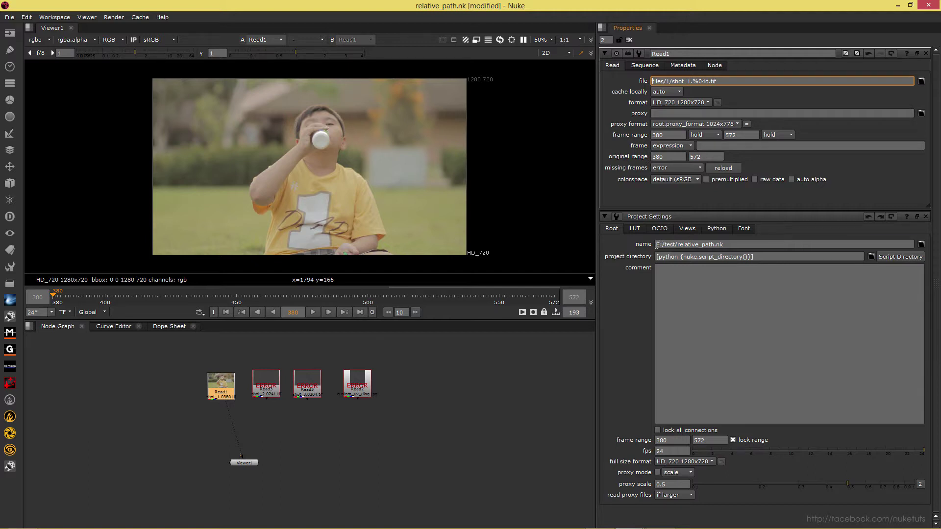
Step: Check in File Explorer that the files folder sits beside the script in E:\test, matching the script location in Nuke's project settings
drag(657, 245, 687, 244)
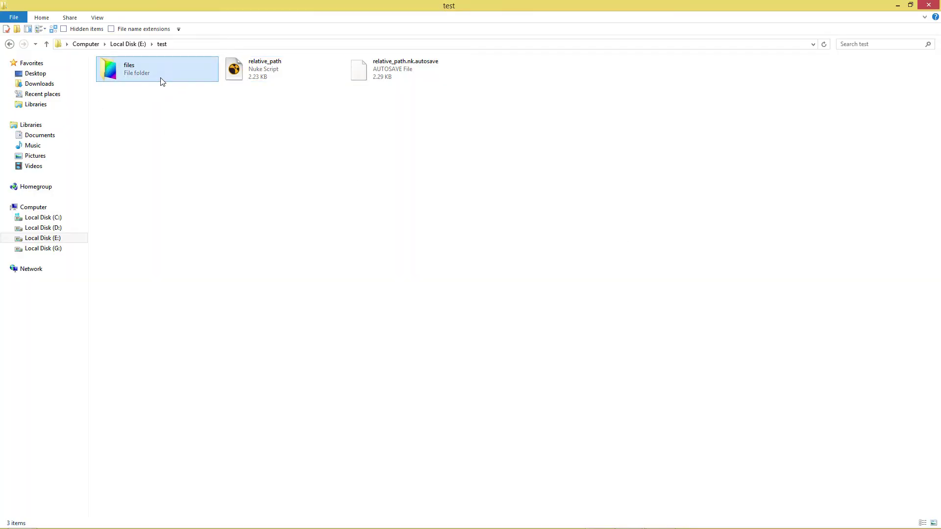
double_click(163, 79)
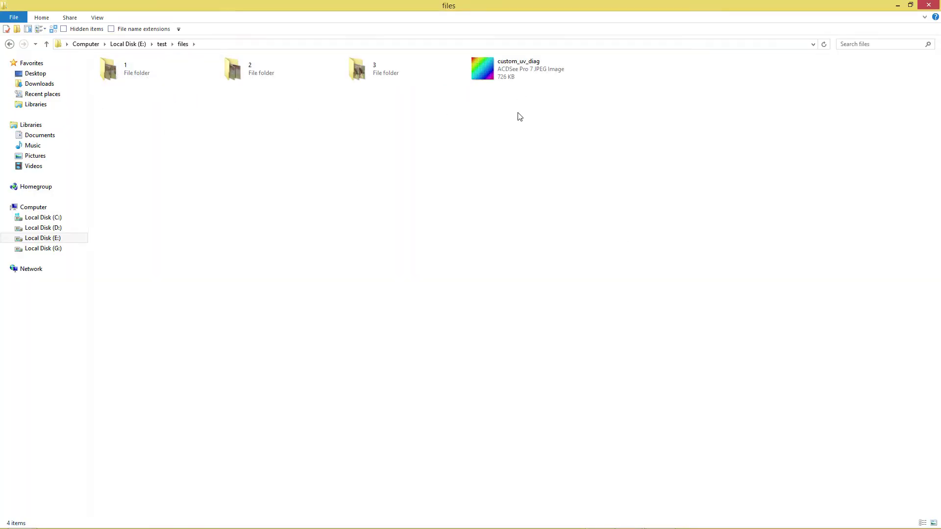
key(BackSpace)
click(238, 45)
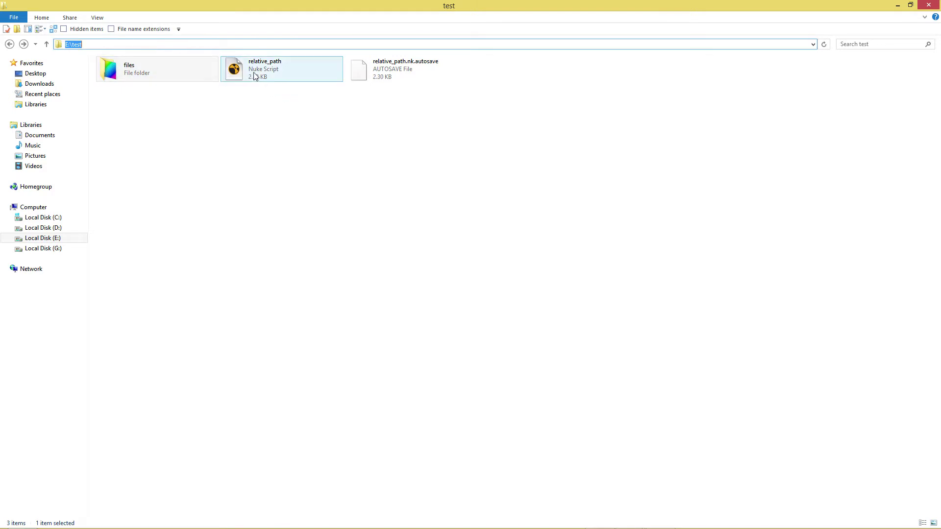
key(alt+Tab)
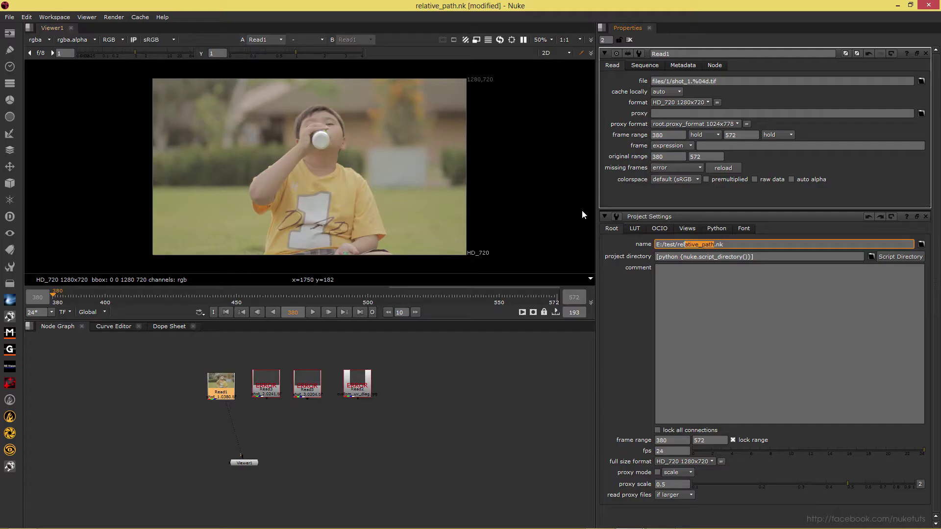
click(671, 244)
drag(657, 244, 672, 244)
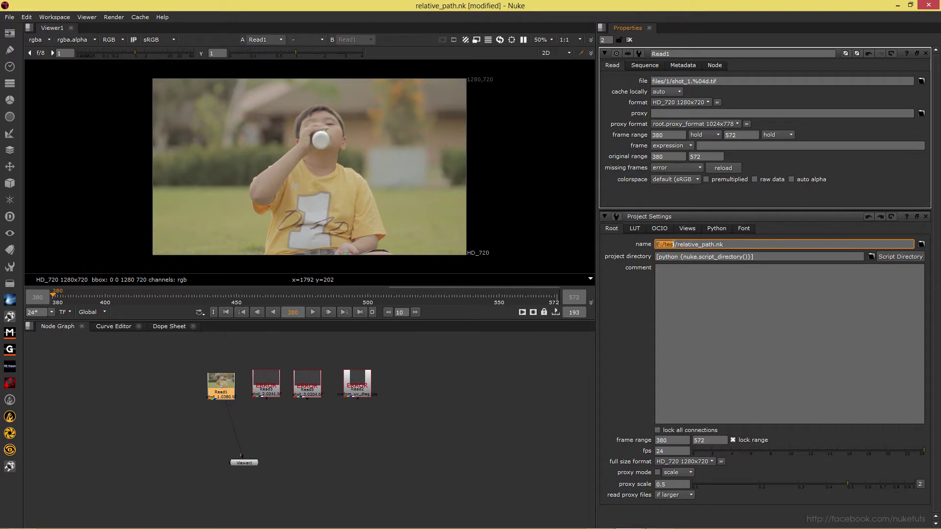
Step: Trace Read1's relative path in File Explorer from the test folder through files and 1 to the image sequence
click(653, 81)
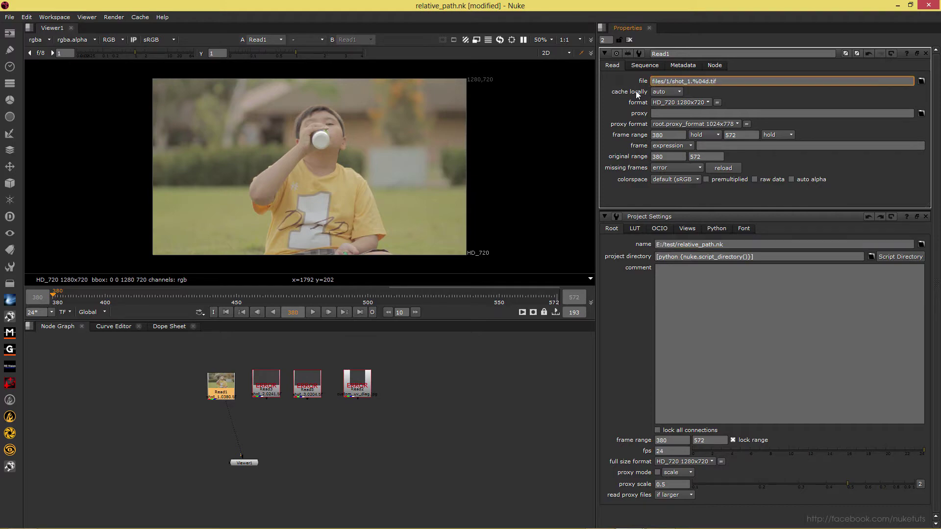
key(alt+Tab)
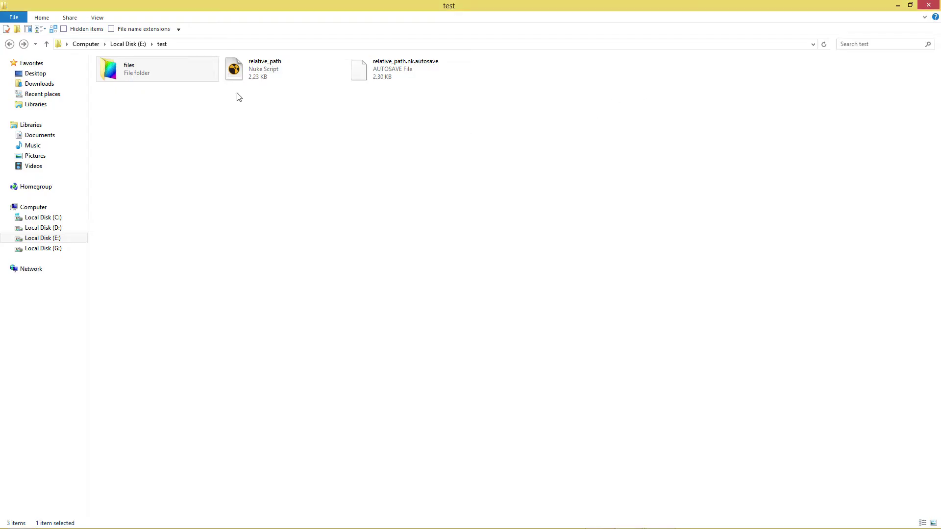
key(alt+Tab)
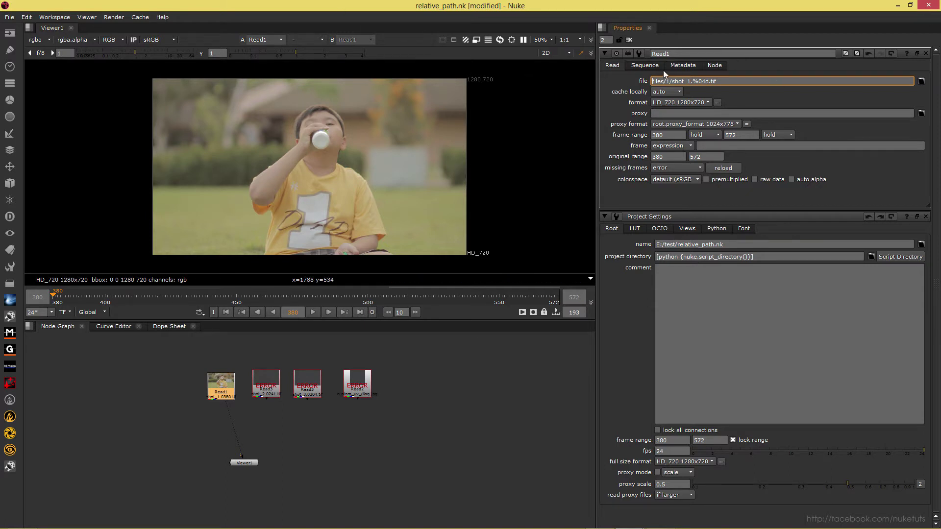
key(alt+Tab)
double_click(154, 73)
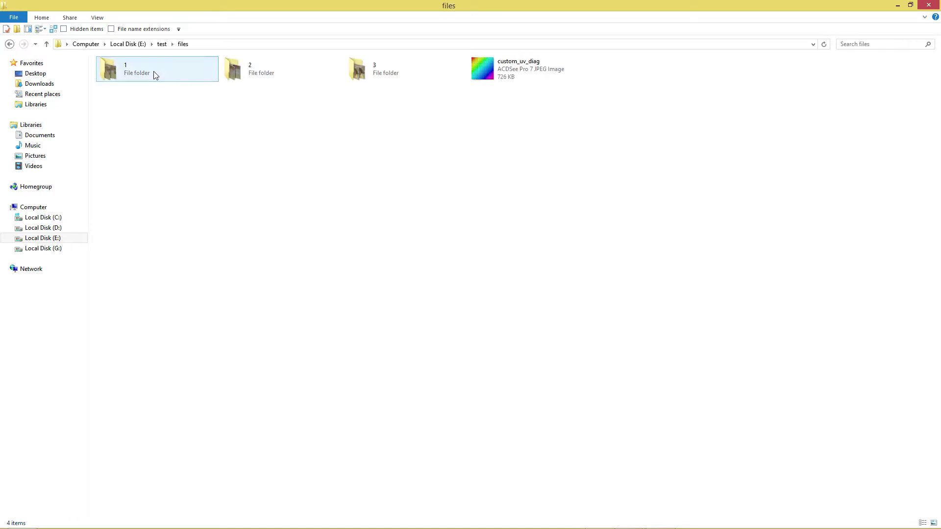
key(alt+Tab)
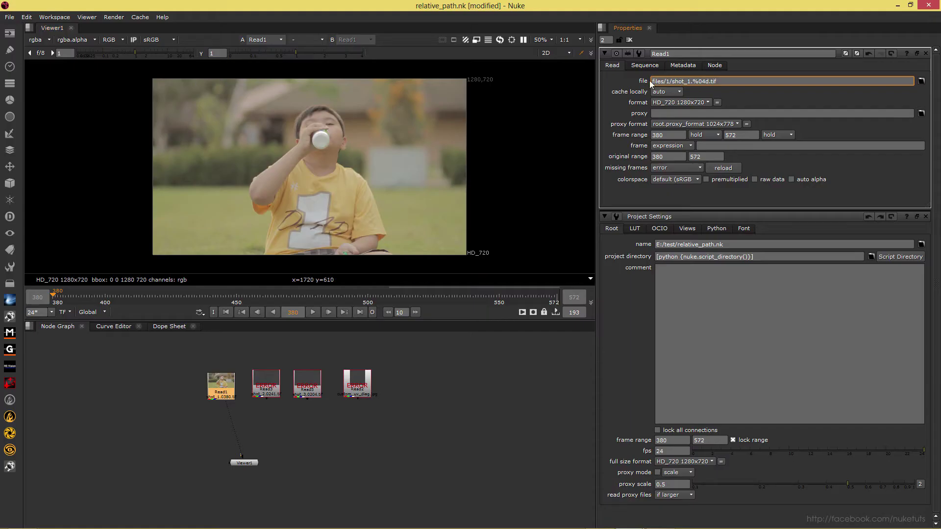
key(alt+Tab)
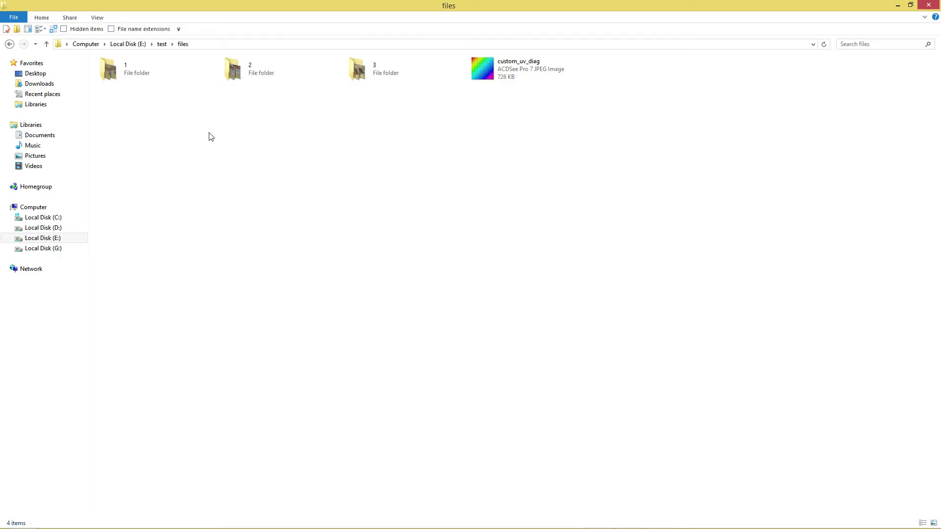
double_click(126, 78)
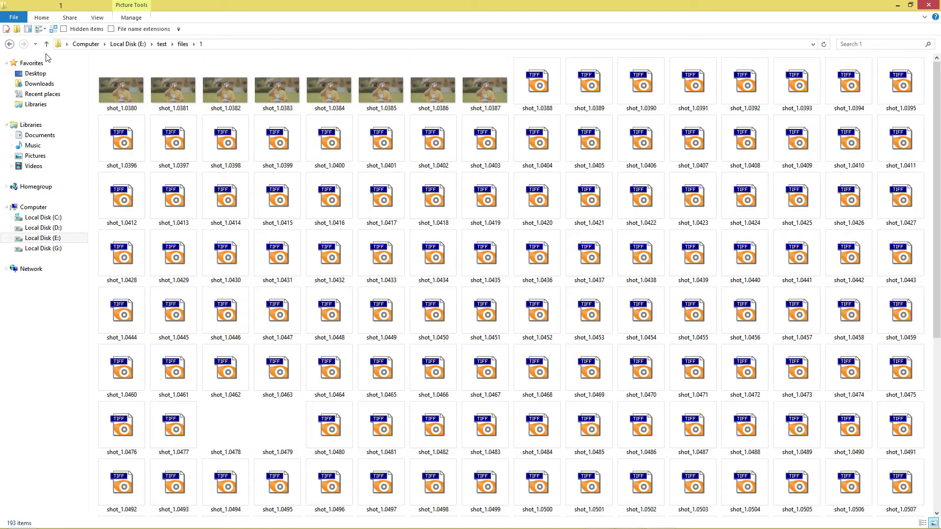
key(alt+Up)
key(alt+Up)
Step: In Nuke, set the Read3 node's file path to files/2/shot_2.%04d.tif and show it in the viewer
key(alt+Tab)
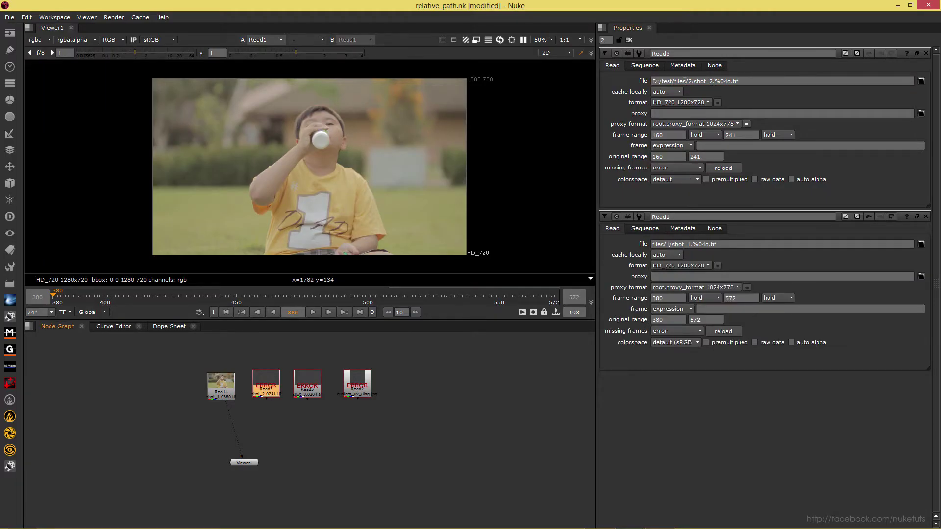
drag(672, 81, 652, 80)
key(BackSpace)
key(Return)
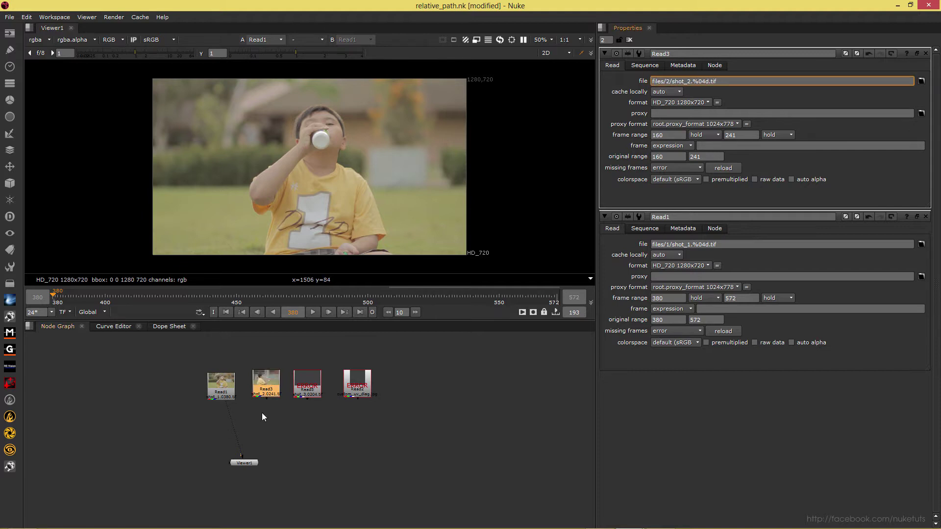
click(277, 392)
key(1)
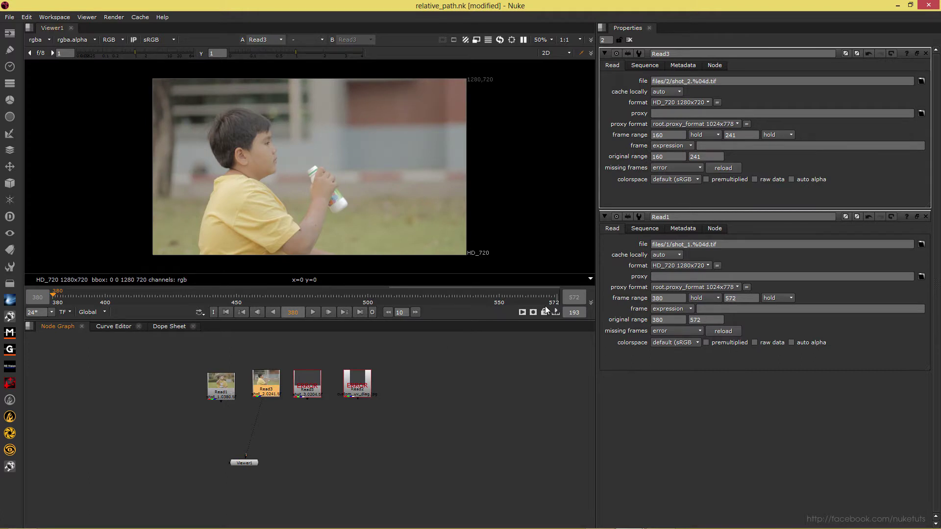
click(463, 366)
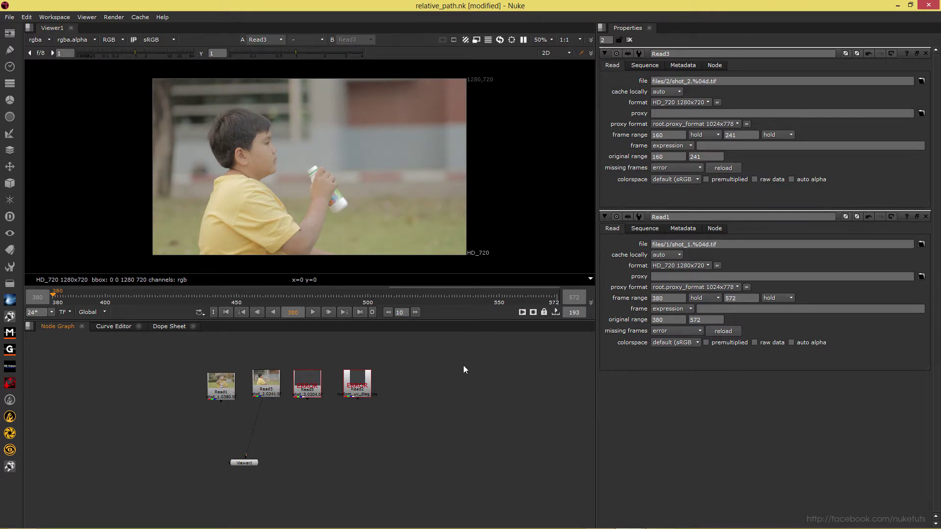
Step: Review the script location in the project settings and locate the matching test folder in File Explorer
key(s)
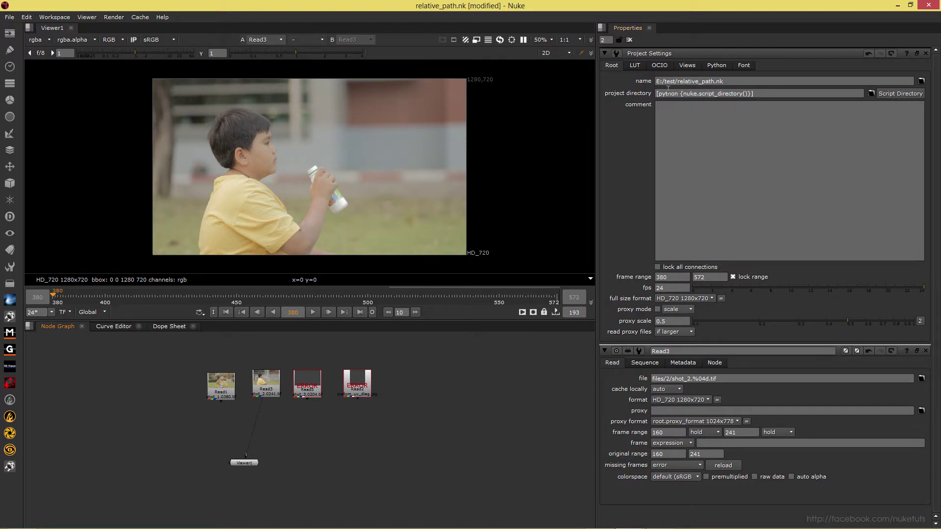
drag(657, 82, 673, 83)
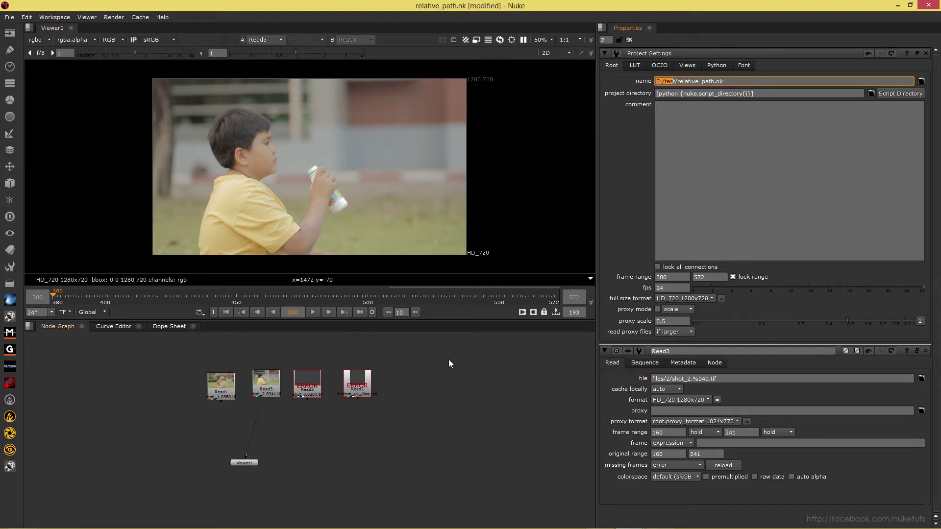
key(alt+Tab)
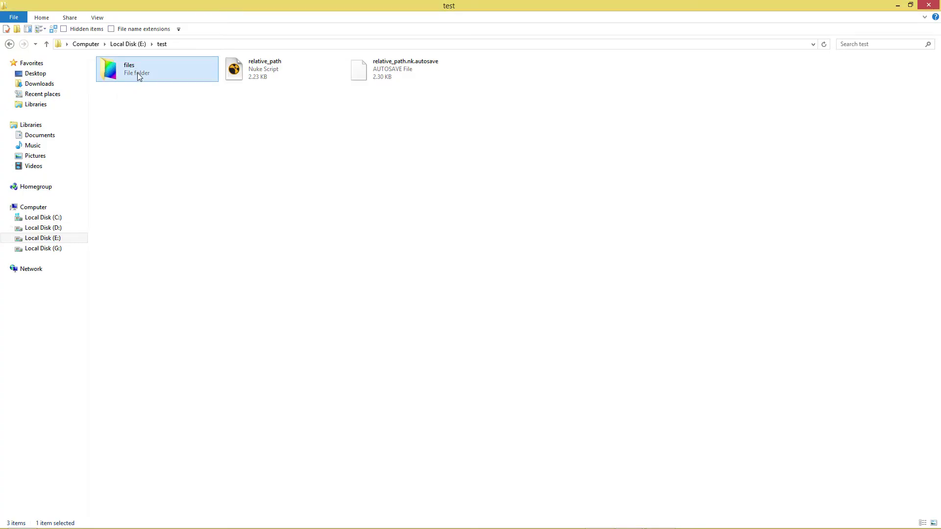
Step: Copy the custom_uv_diag image from the files folder into the test folder beside the relative_path script
click(300, 86)
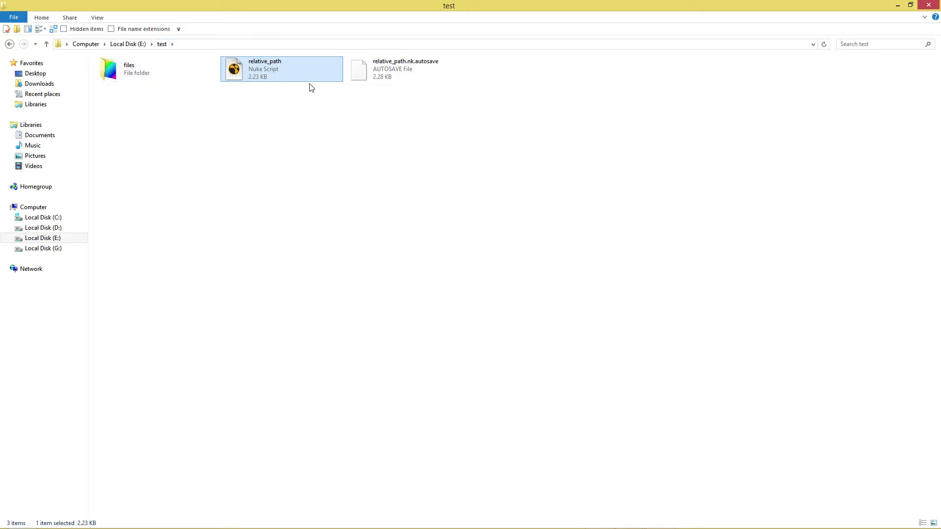
double_click(146, 82)
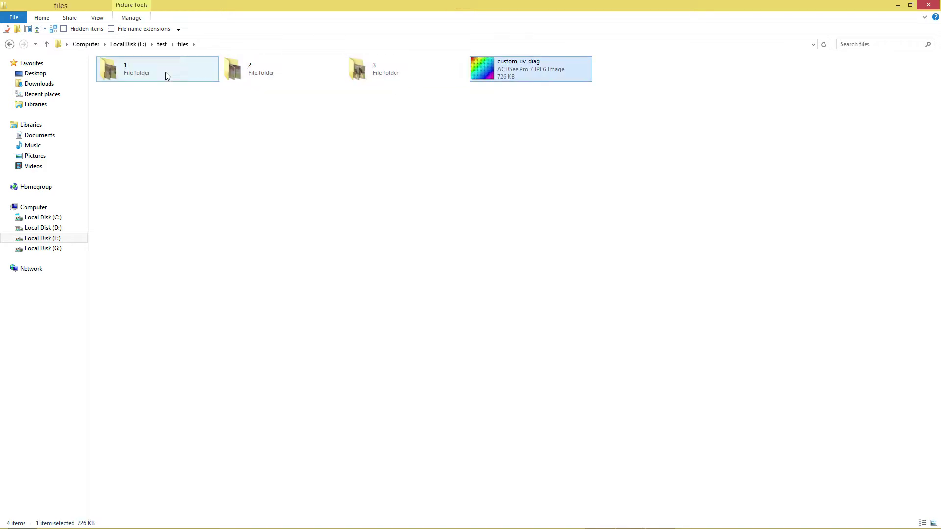
click(46, 45)
double_click(164, 69)
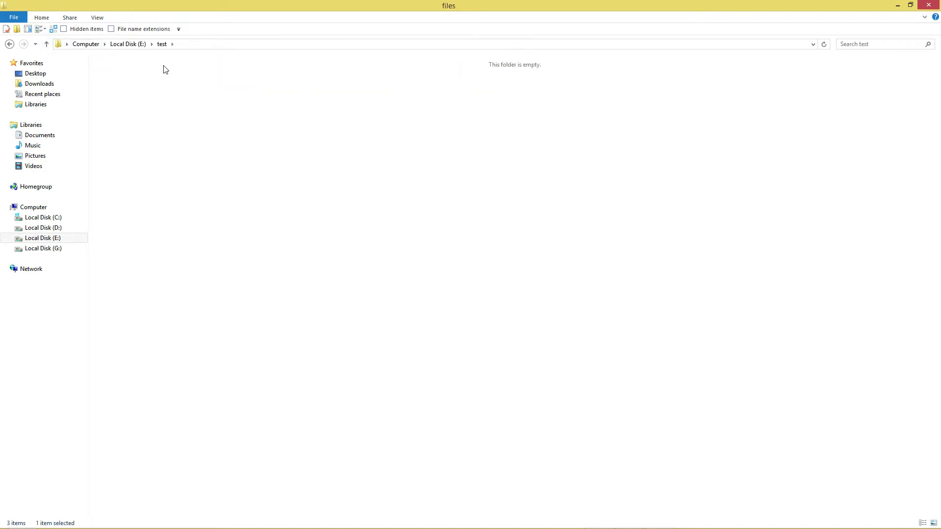
drag(492, 71, 301, 86)
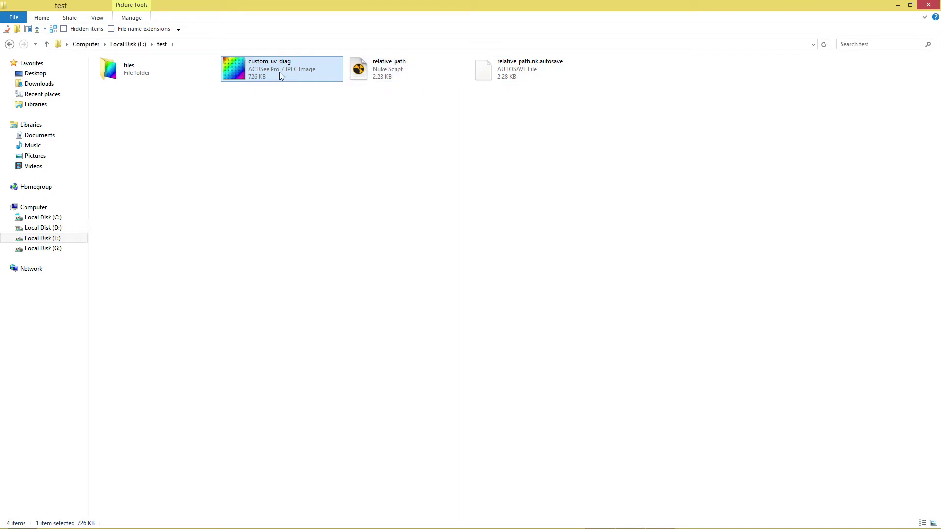
click(164, 44)
Step: In Nuke, shorten the Read2 node's file path to custom_uv_diag.jpg
key(alt+Tab)
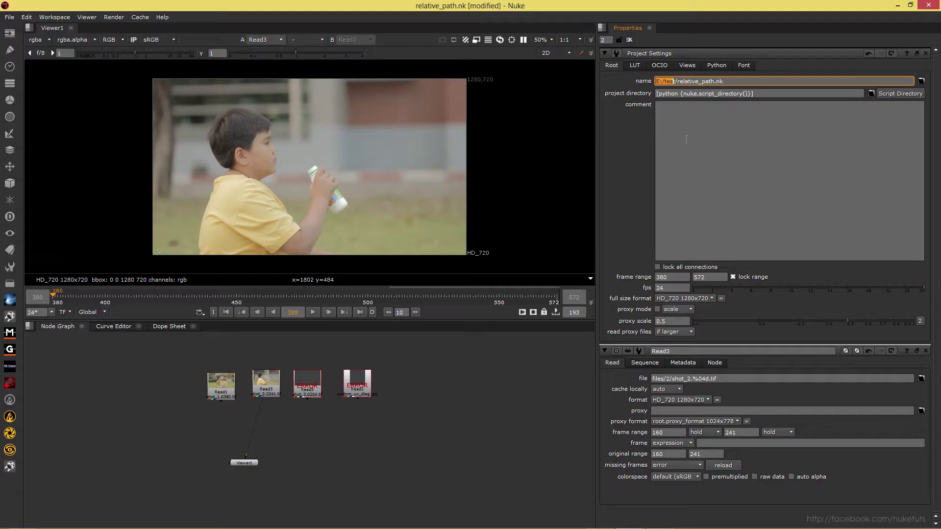
click(260, 384)
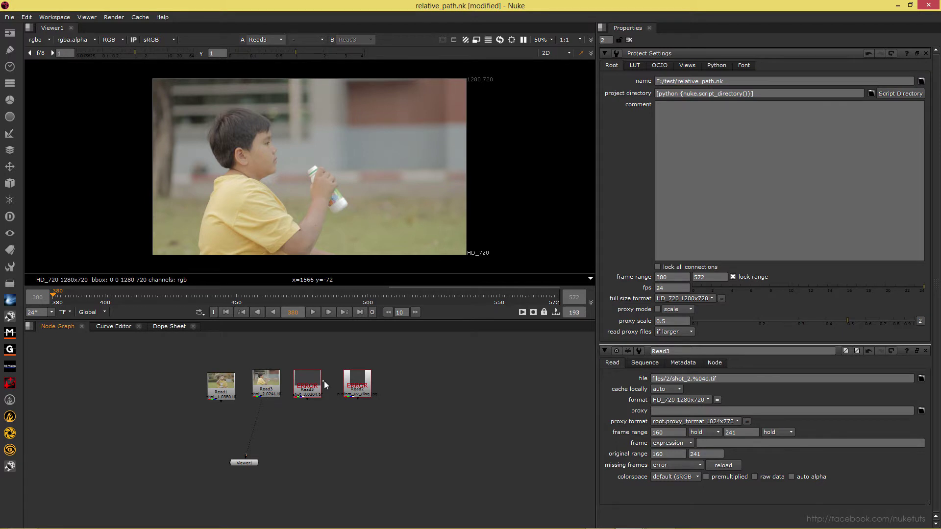
double_click(357, 384)
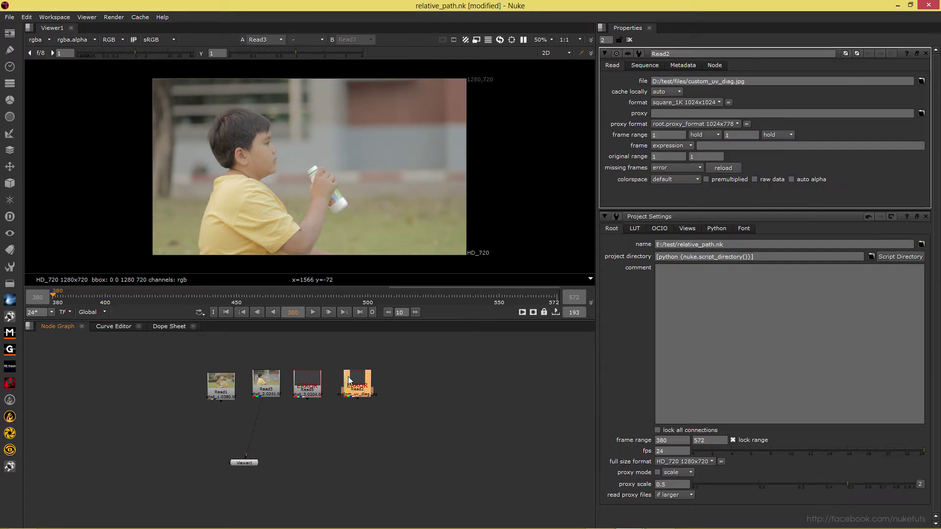
click(685, 78)
key(shift+Home)
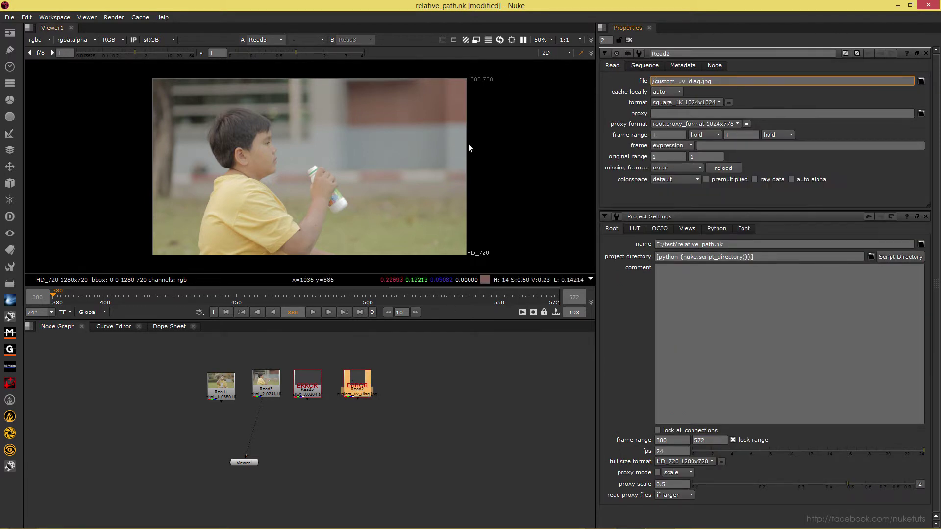
key(BackSpace)
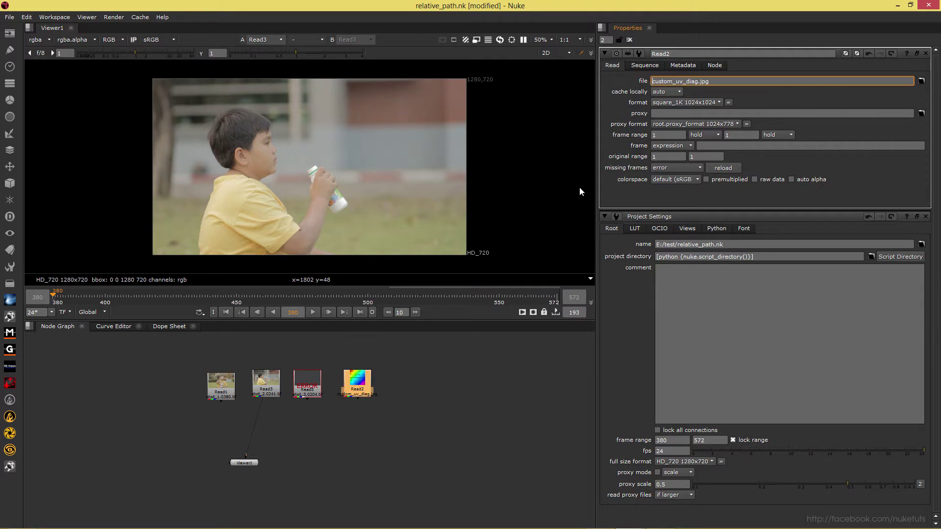
Step: Show Read2 in the viewer and make sure its file path reads custom_uv_diag.jpg
text(1)
click(362, 392)
key(1)
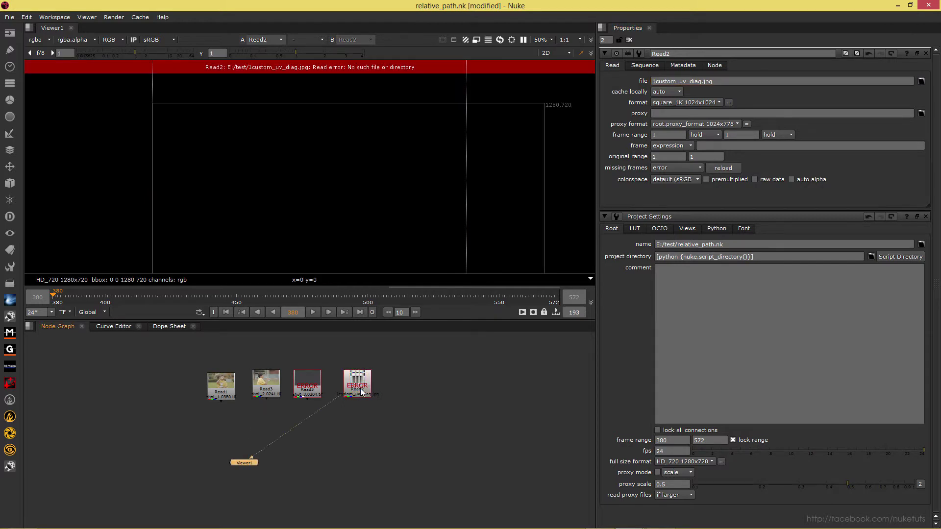
click(655, 81)
key(BackSpace)
key(Return)
Step: In File Explorer, look inside the files folder and return to the test folder to compare the image locations
key(alt+Tab)
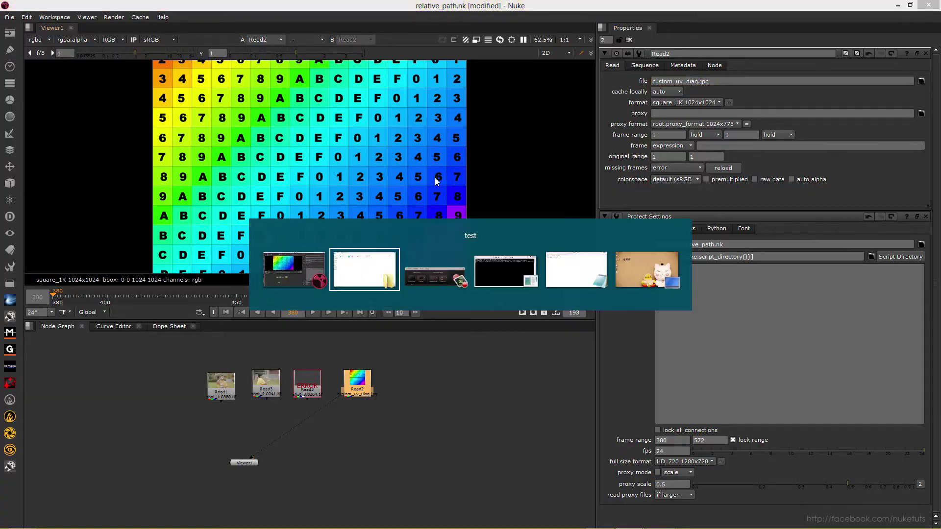
click(299, 91)
key(Left)
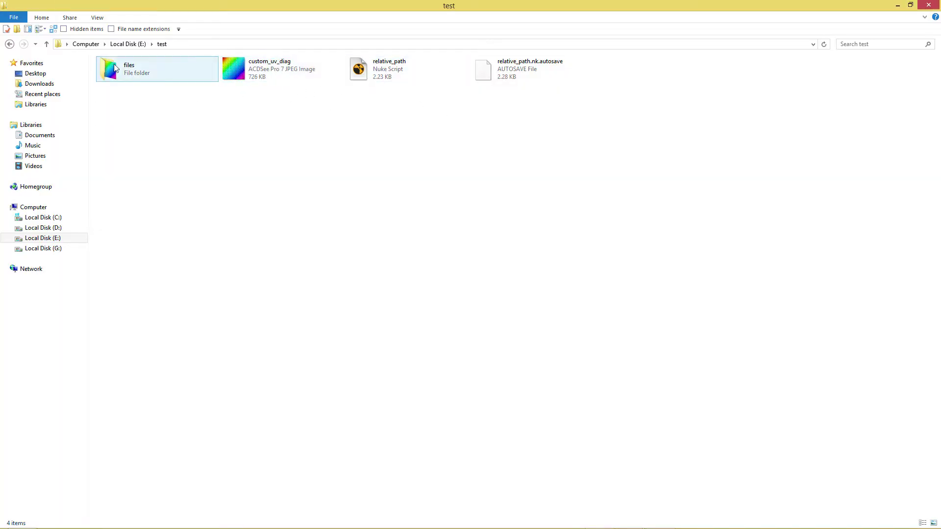
key(Return)
key(BackSpace)
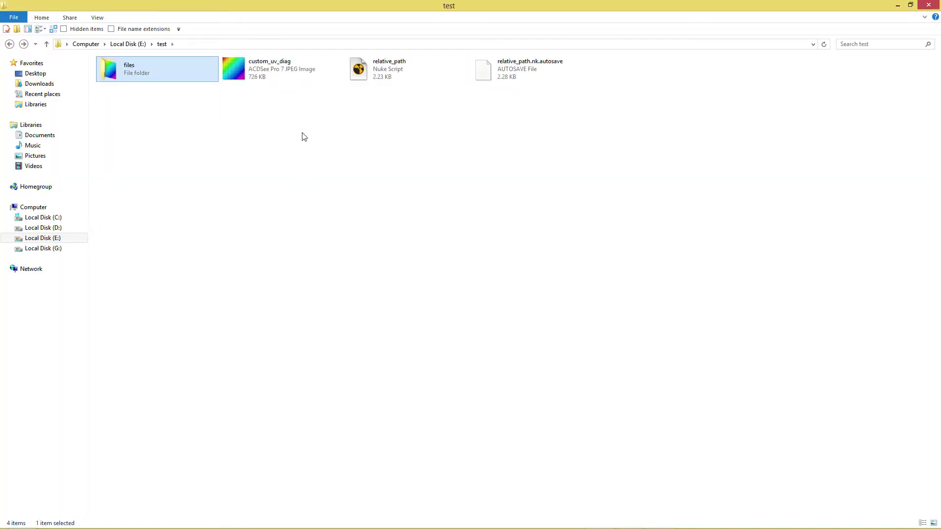
Step: Copy custom_uv_diag from test to the root of Local Disk (E:) and review the script's E:/test/ location in Nuke's project settings
click(250, 67)
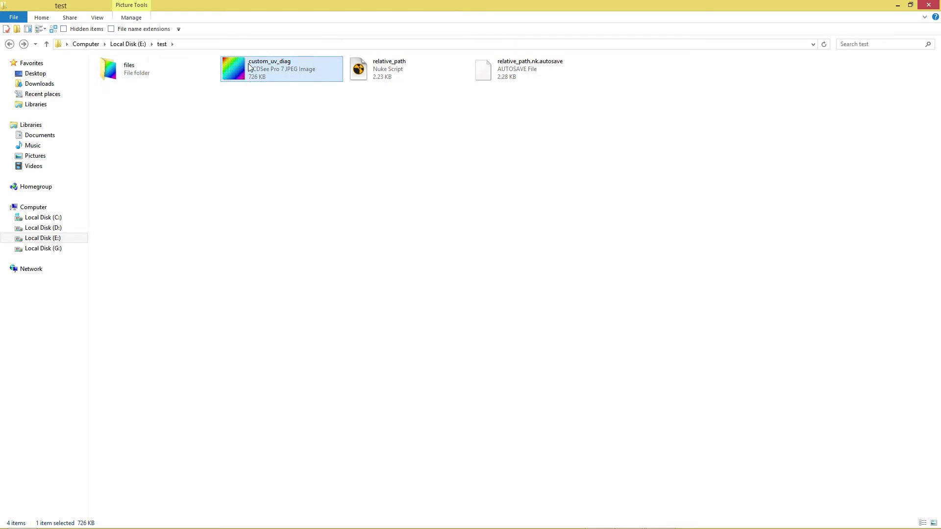
click(46, 44)
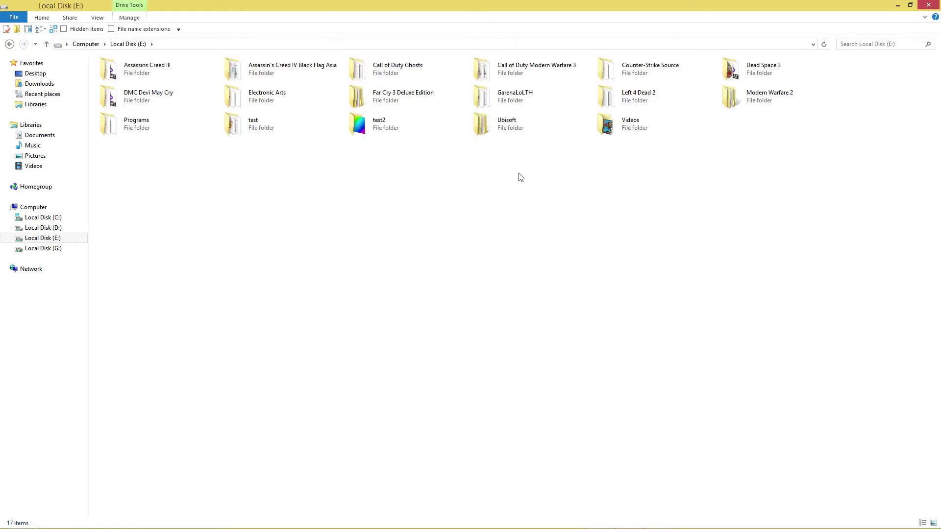
key(ctrl+v)
key(alt+Tab)
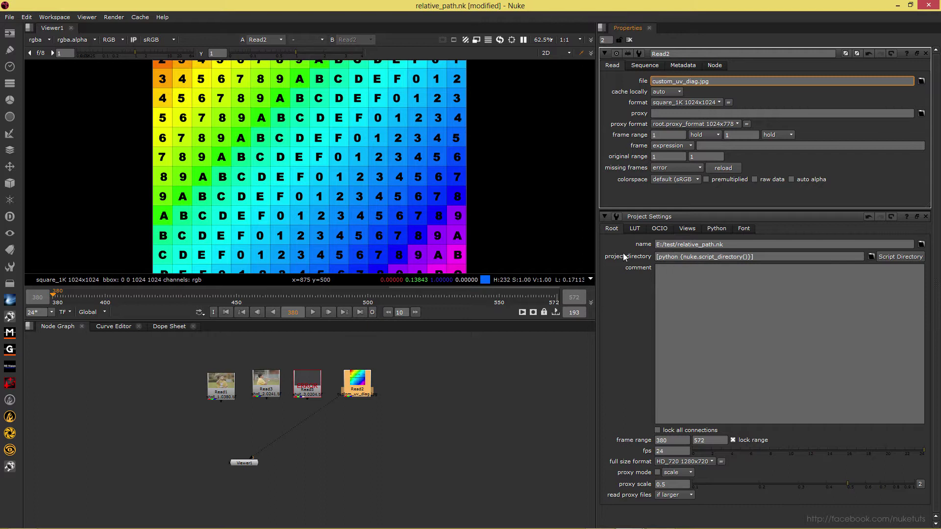
drag(657, 245, 678, 244)
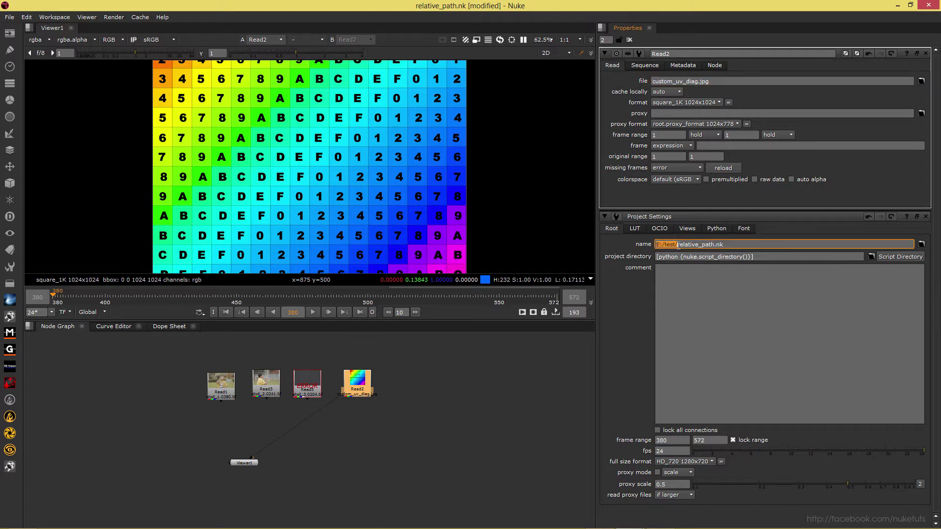
Step: In File Explorer, delete the custom_uv_diag copy from the root of Local Disk (E:) and locate the relative_path script in the test folder
key(alt+Tab)
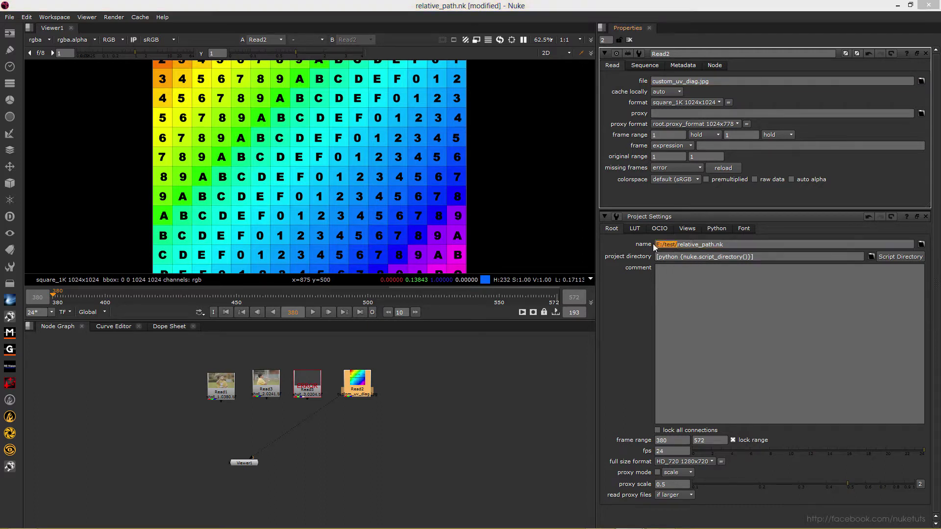
key(shift+Delete)
key(Return)
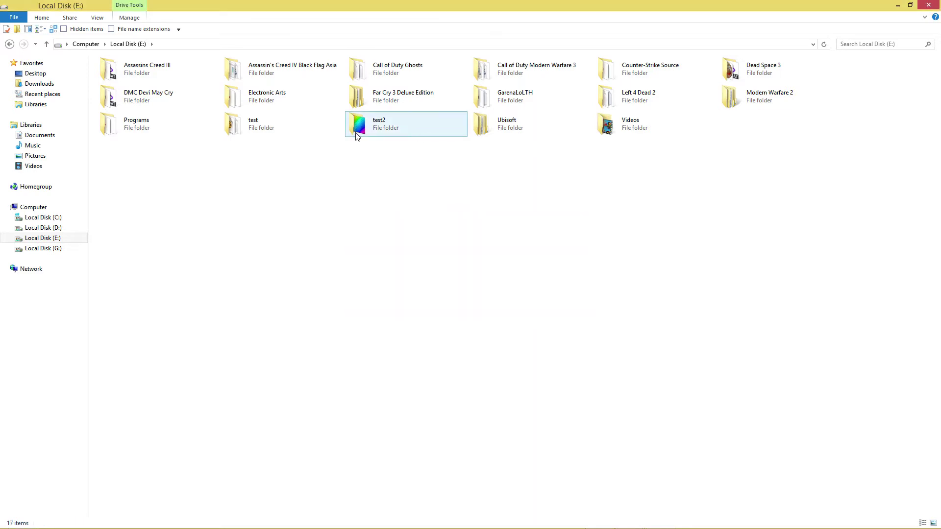
double_click(270, 121)
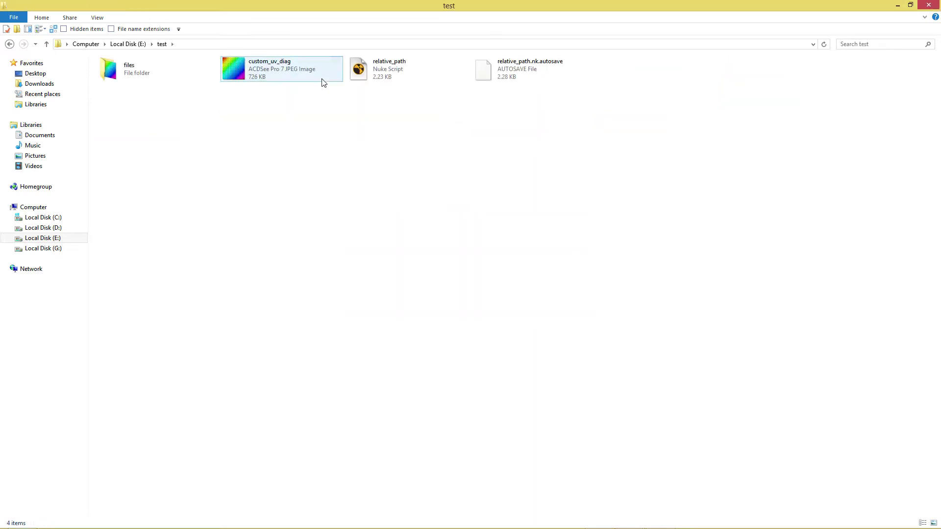
click(392, 82)
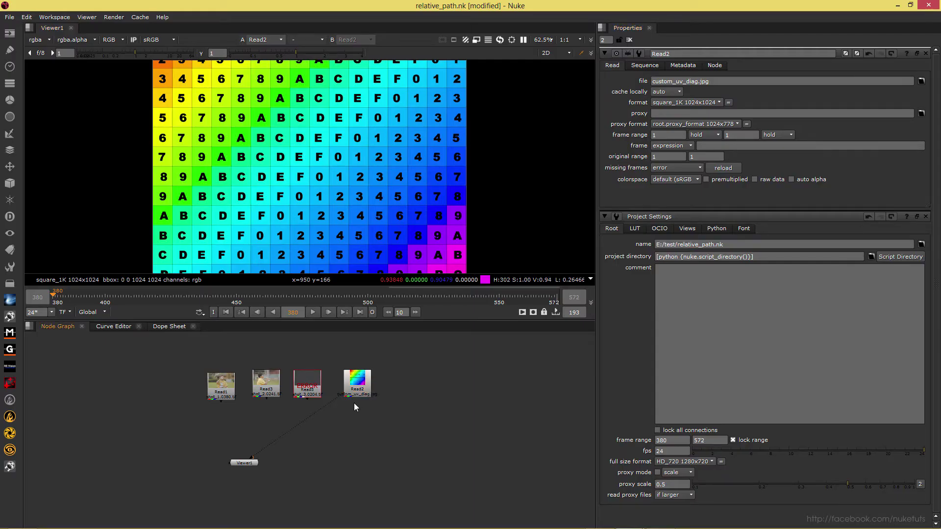
Step: In Nuke, undo the file path edits on the Read nodes and set the project directory to the script directory
key(ctrl+z)
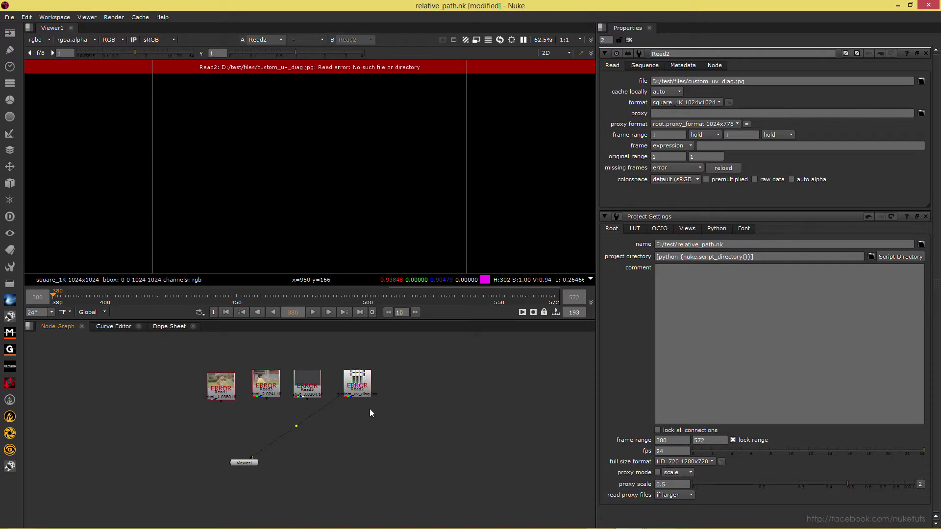
key(ctrl+z)
click(906, 258)
Step: Open the Read1 node's properties to review its absolute file path
drag(132, 334, 520, 441)
double_click(219, 381)
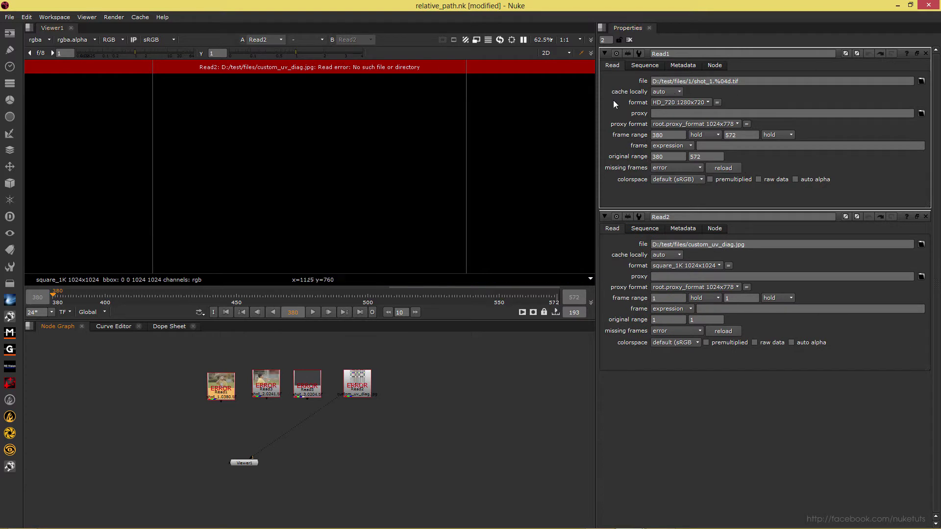
click(400, 410)
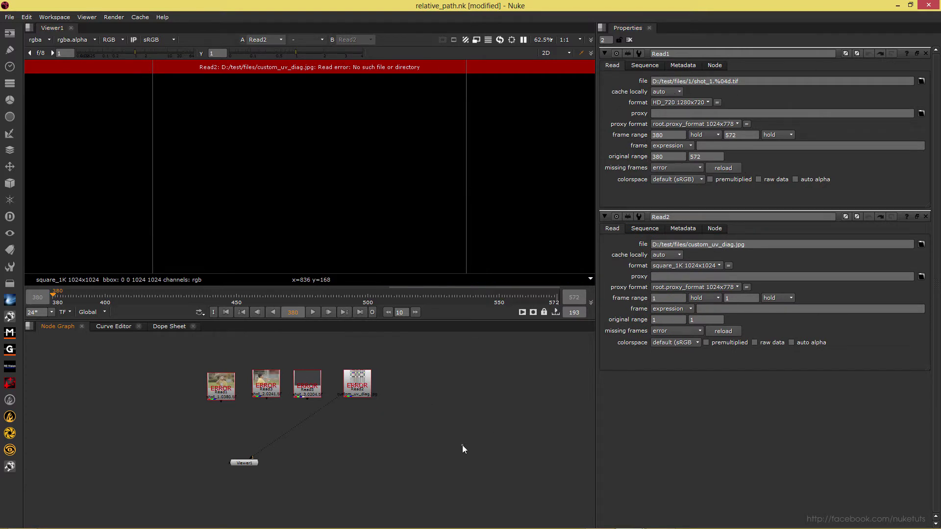
Step: Select all four Read nodes and use filename Search and Replace to replace D:/test/ with nothing
drag(462, 448, 31, 294)
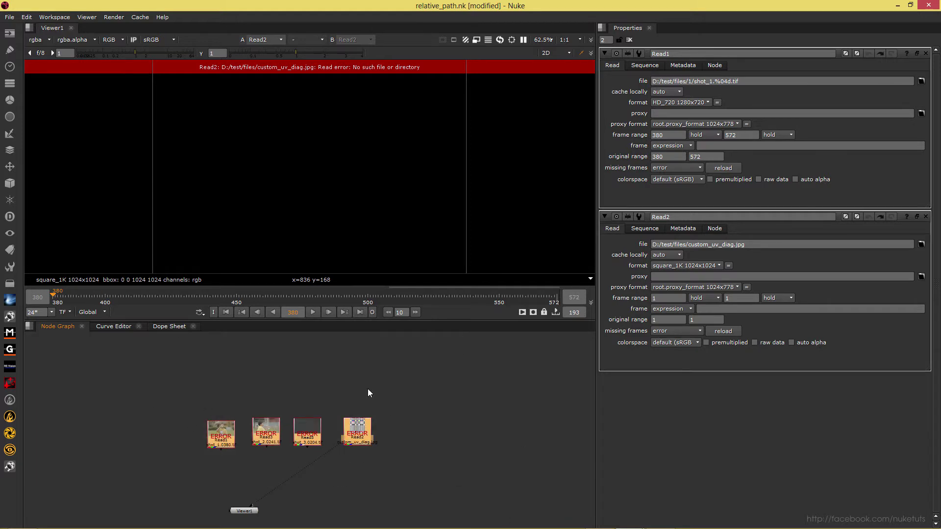
click(26, 18)
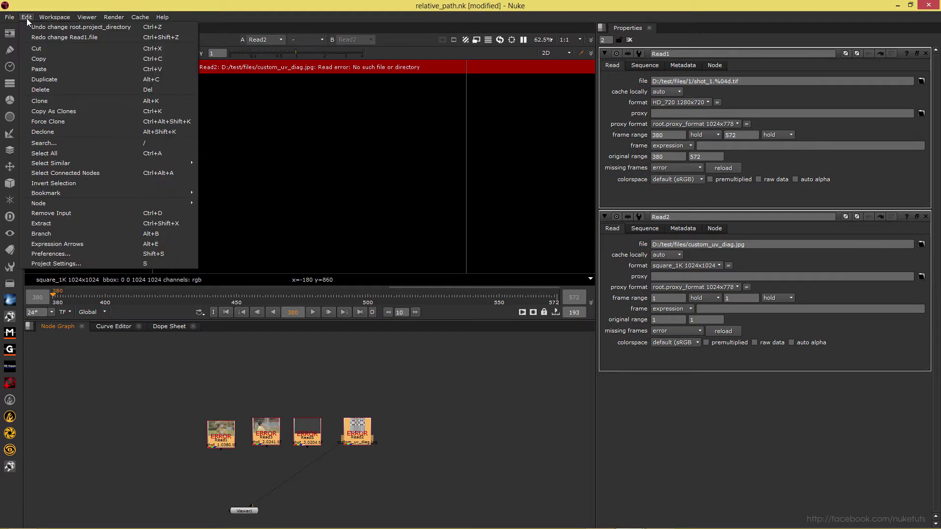
mouse_move(84, 205)
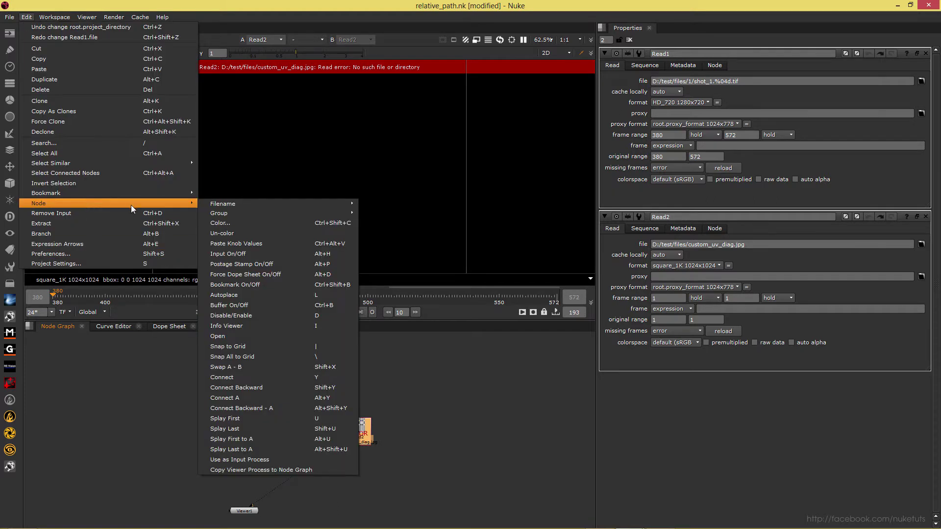
mouse_move(243, 203)
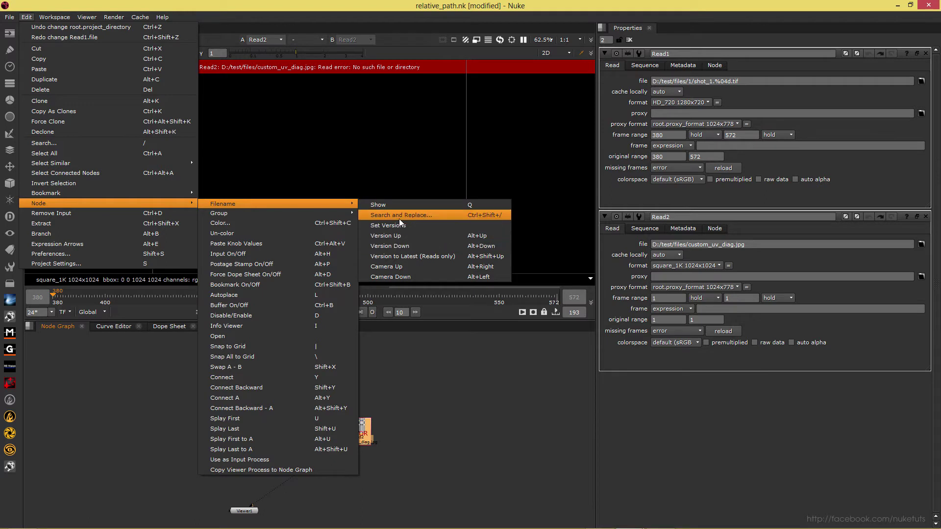
click(499, 215)
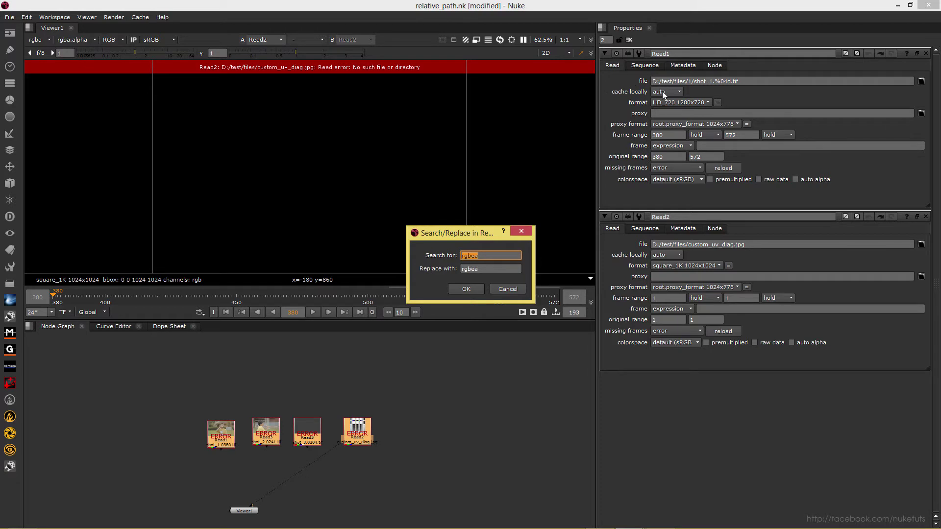
text(D)
key(BackSpace)
text(D:/test/)
key(ctrl+a)
key(Tab)
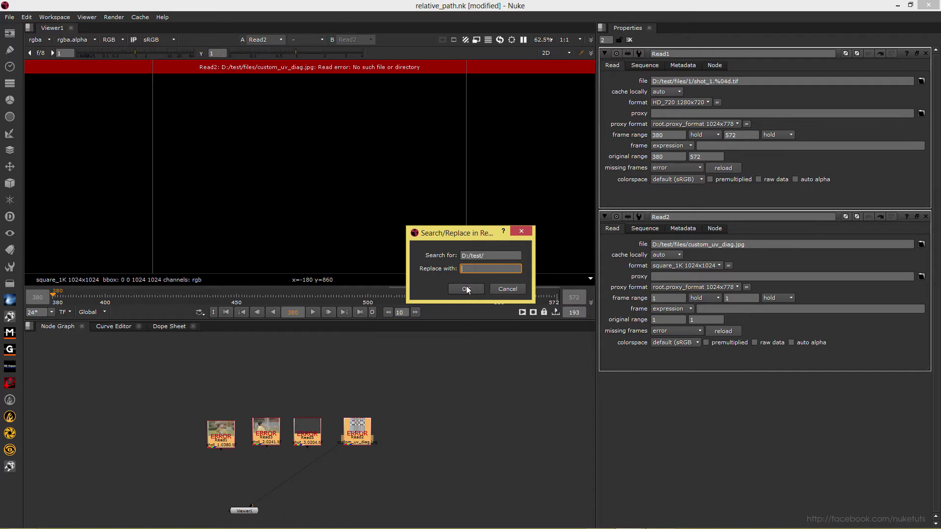
click(466, 290)
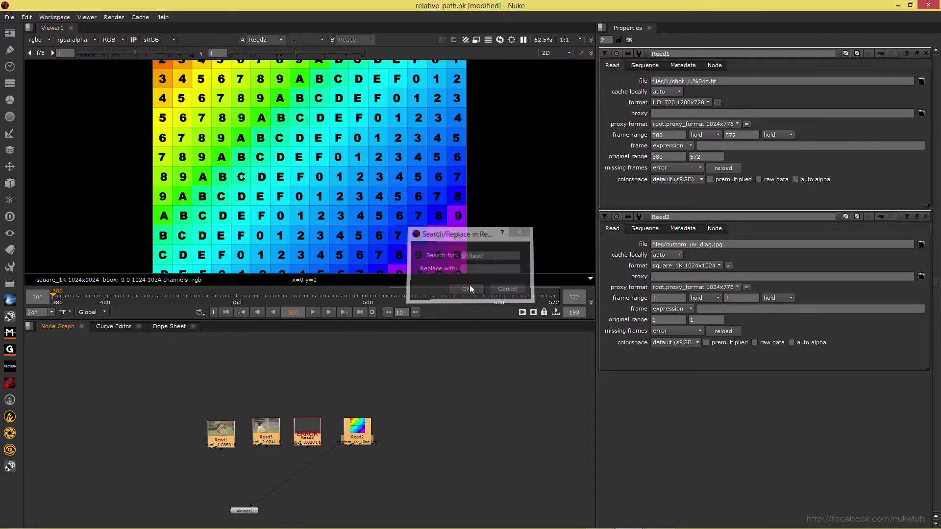
Step: Check the relative file paths of Read3, Read5 and Read2 in their properties and fit the image in the viewer
double_click(262, 438)
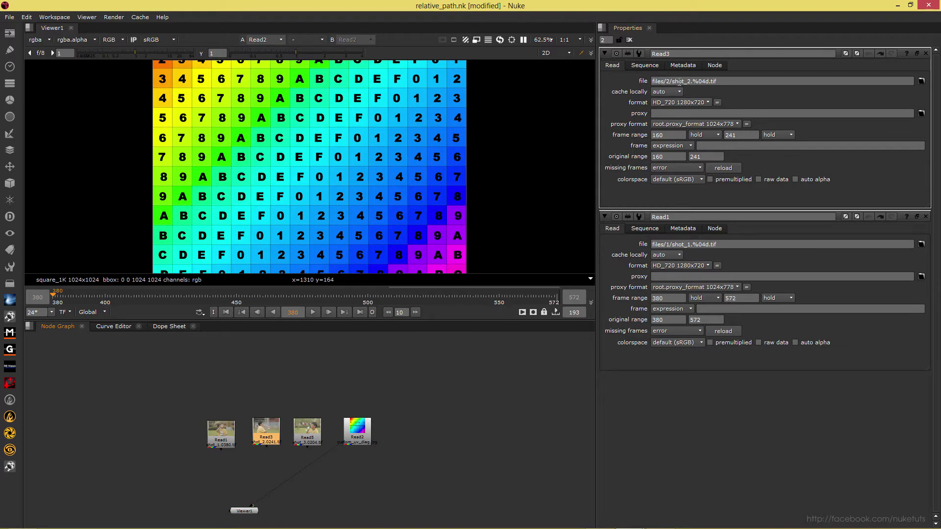
double_click(318, 430)
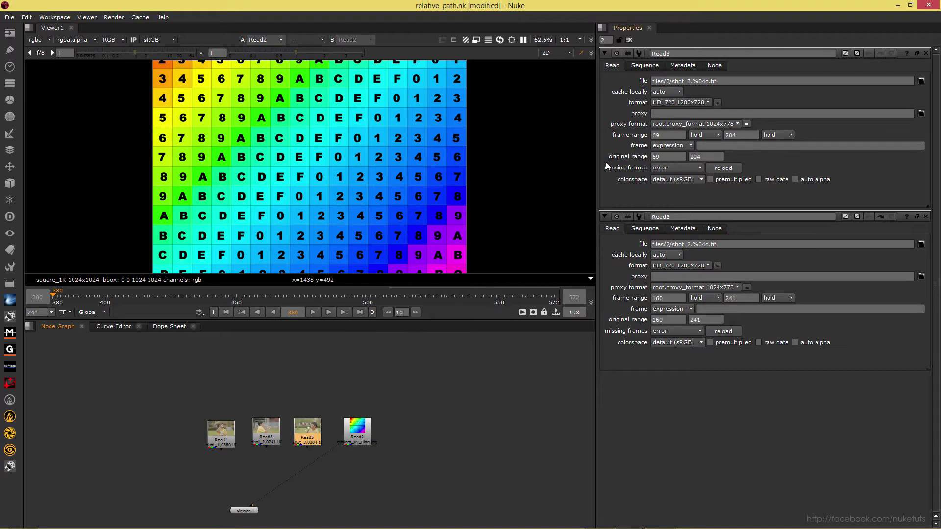
double_click(363, 426)
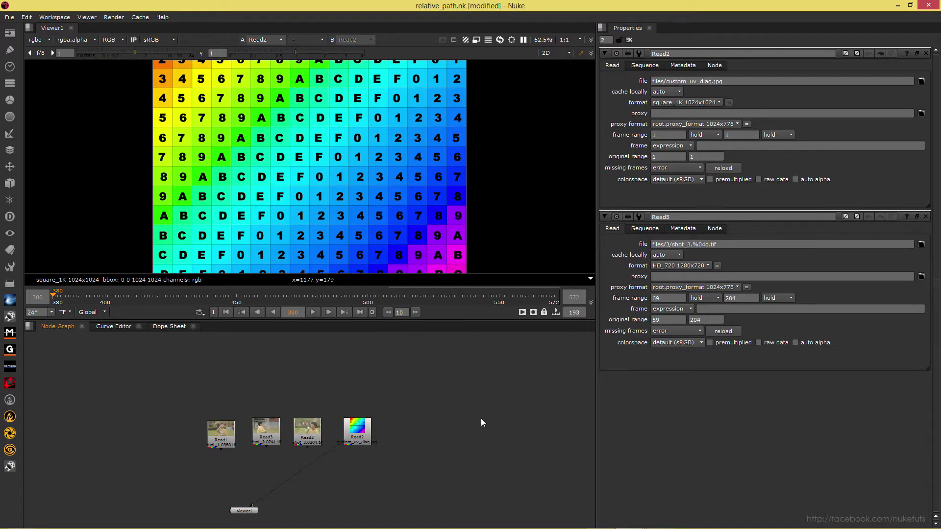
key(f)
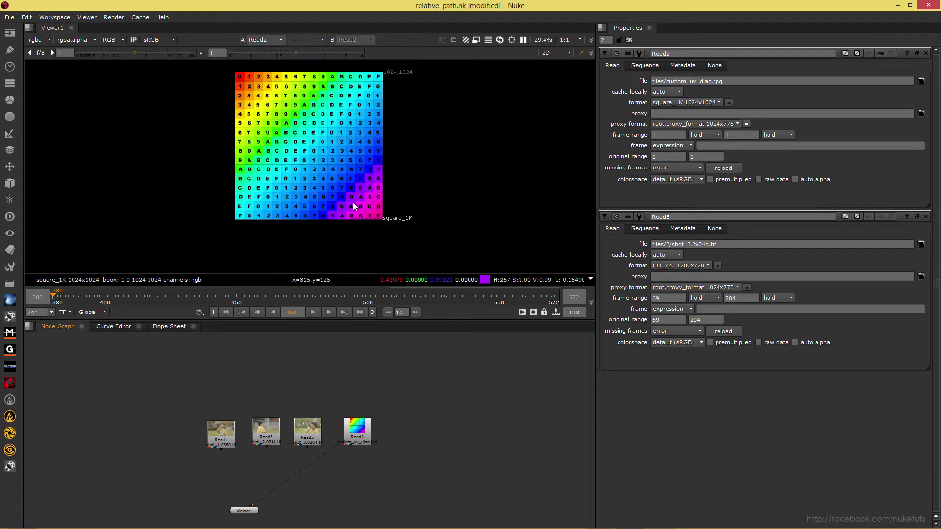
Step: Connect the viewer to Read1, and in File Explorer delete the custom_uv_diag image from the test folder on drive E
drag(252, 500, 220, 434)
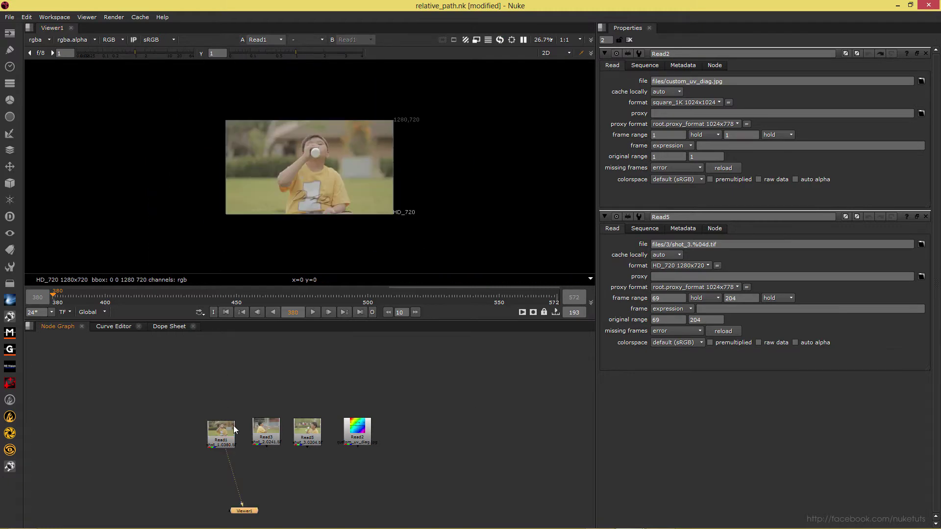
click(422, 375)
key(alt+Tab)
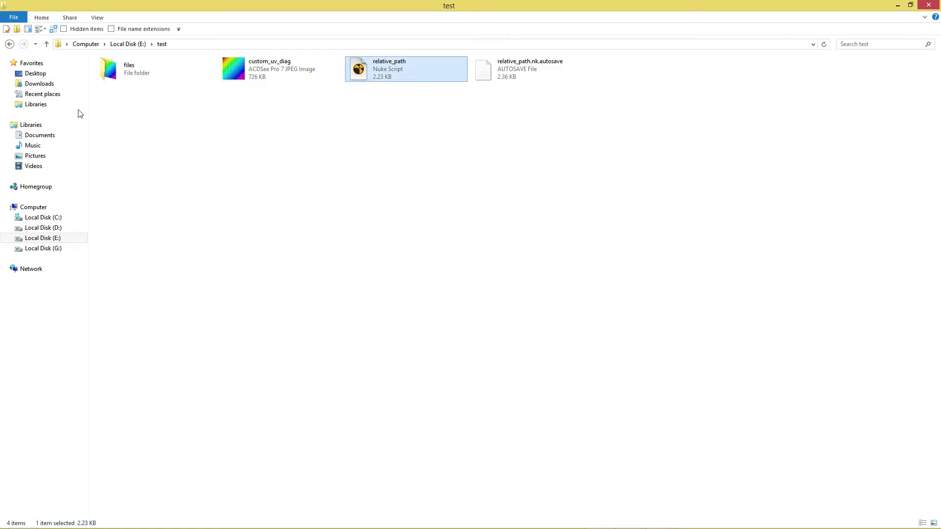
drag(293, 135, 283, 5)
key(Delete)
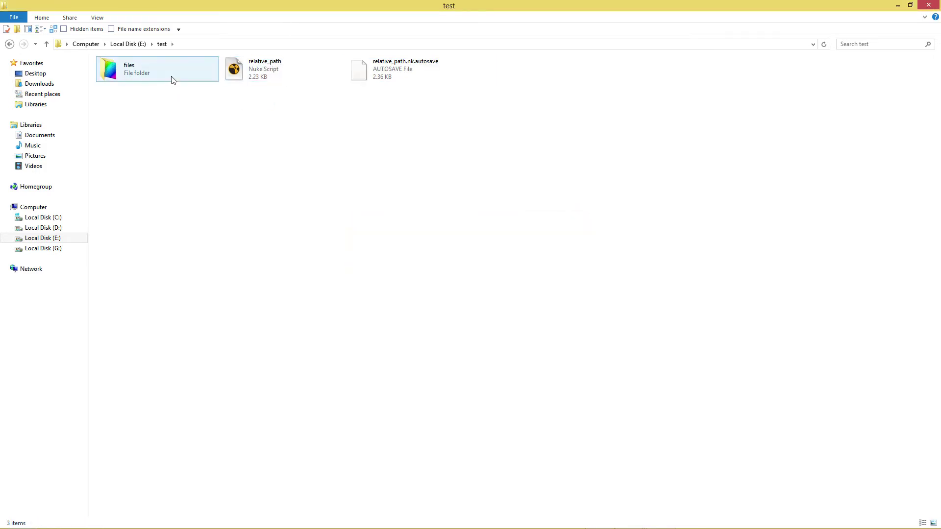
mouse_move(173, 80)
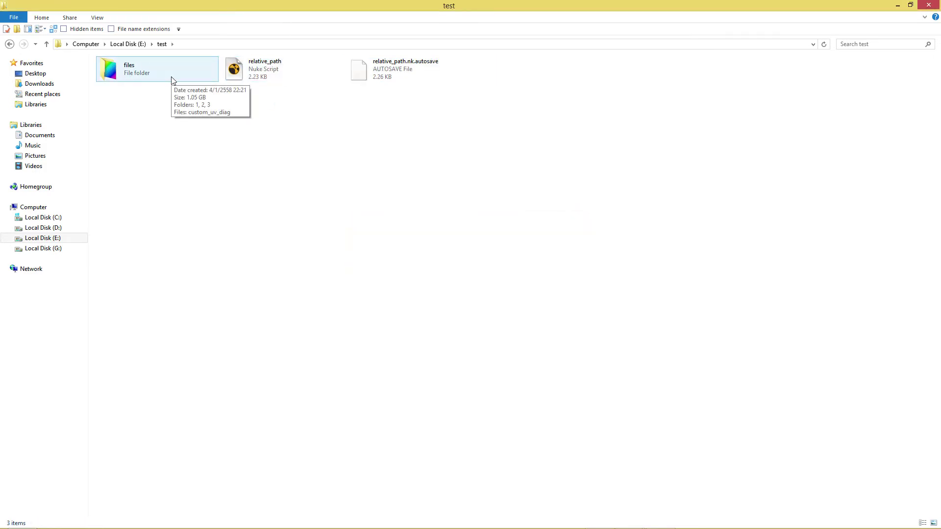
Step: Switch back to Nuke, inspect the Read1 image up close in the viewer and open the project settings
key(alt+Tab)
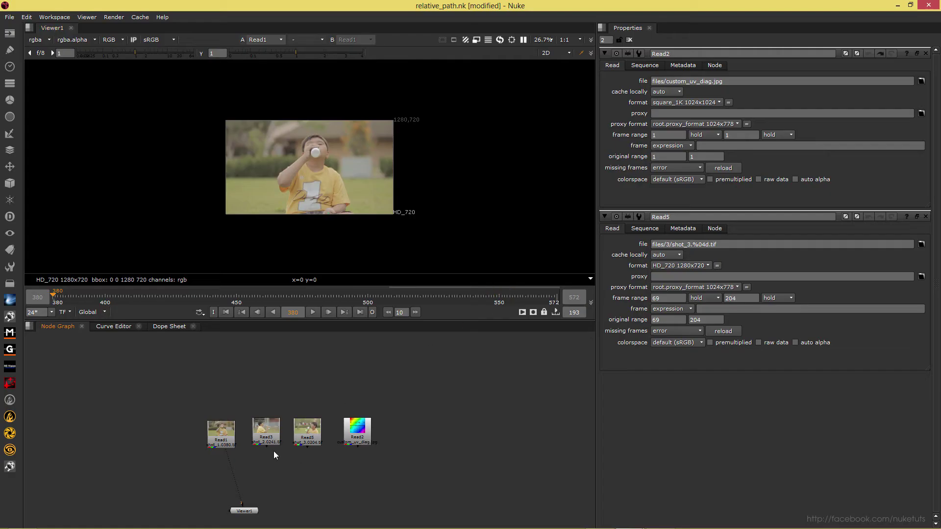
scroll(315, 177, up, 6)
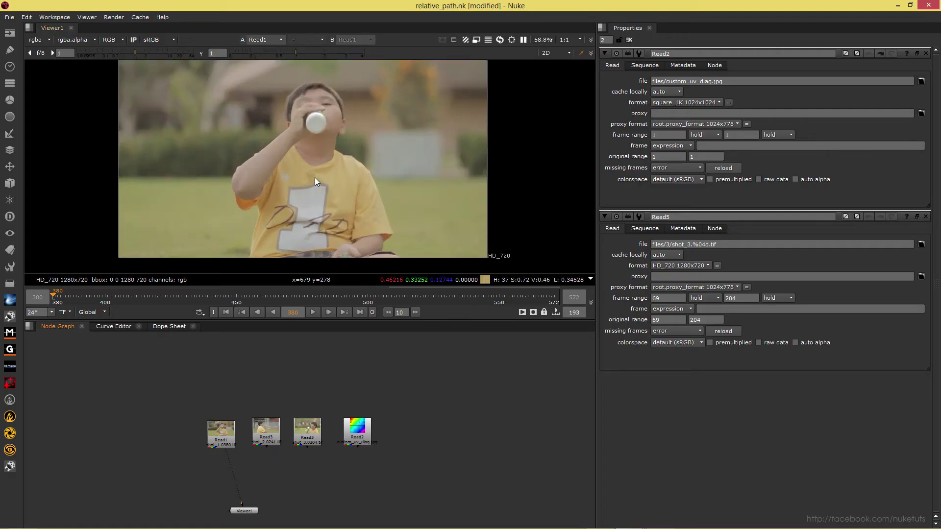
scroll(315, 177, down, 2)
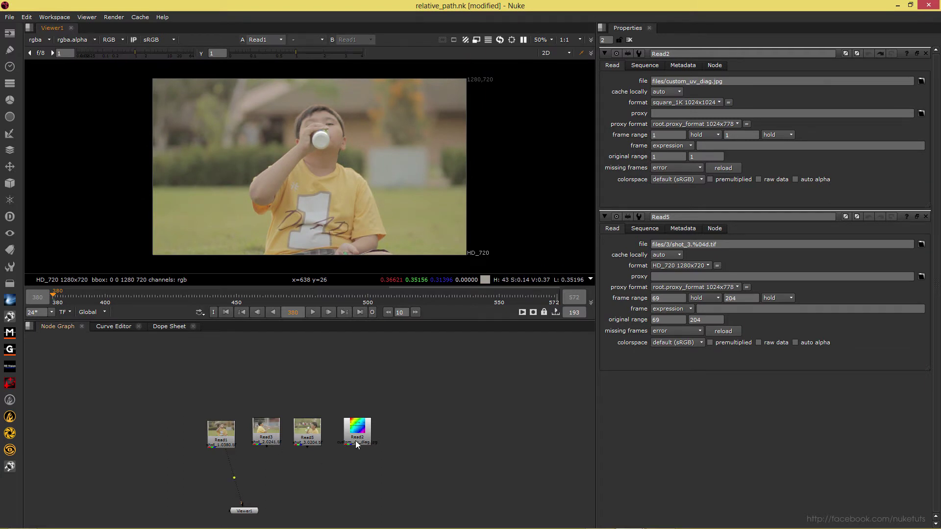
key(alt+a)
click(472, 279)
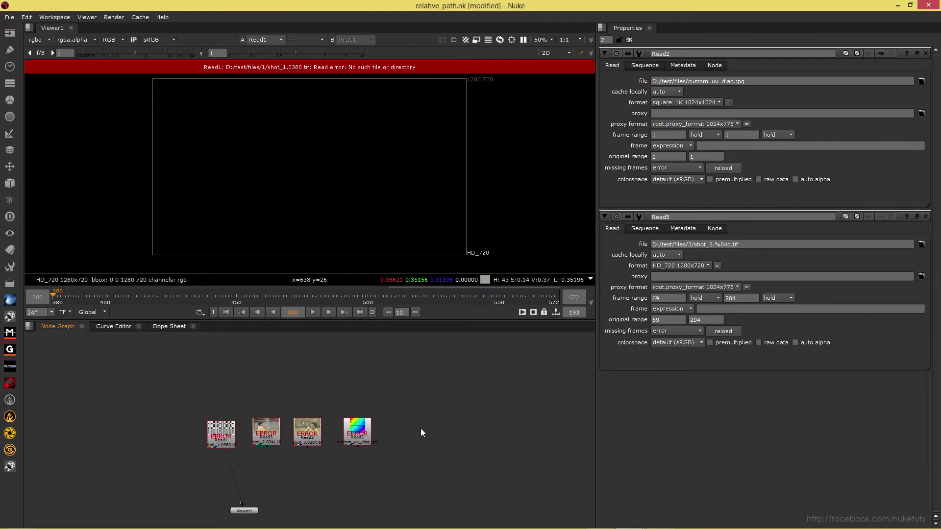
key(s)
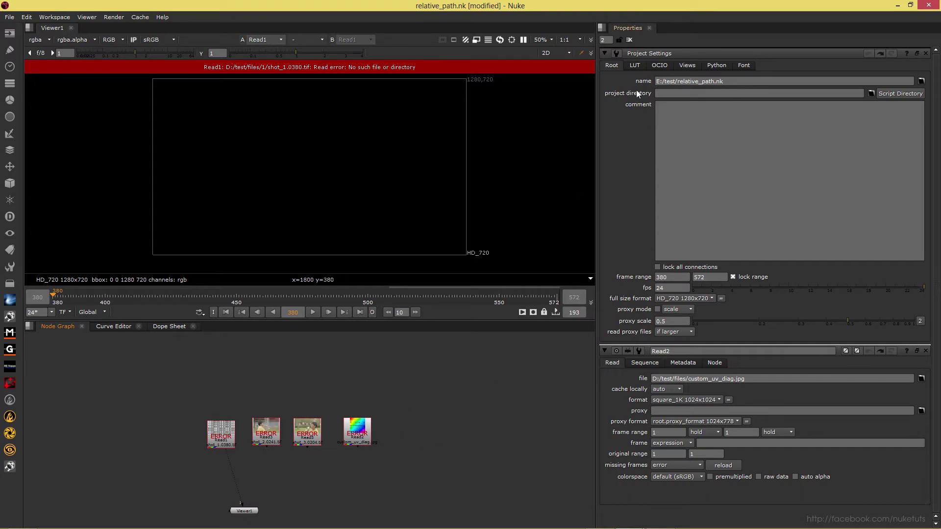
Step: Switch to the script notes in Notepad and copy the expression [file dirname [value root.name]]/
mouse_move(556, 516)
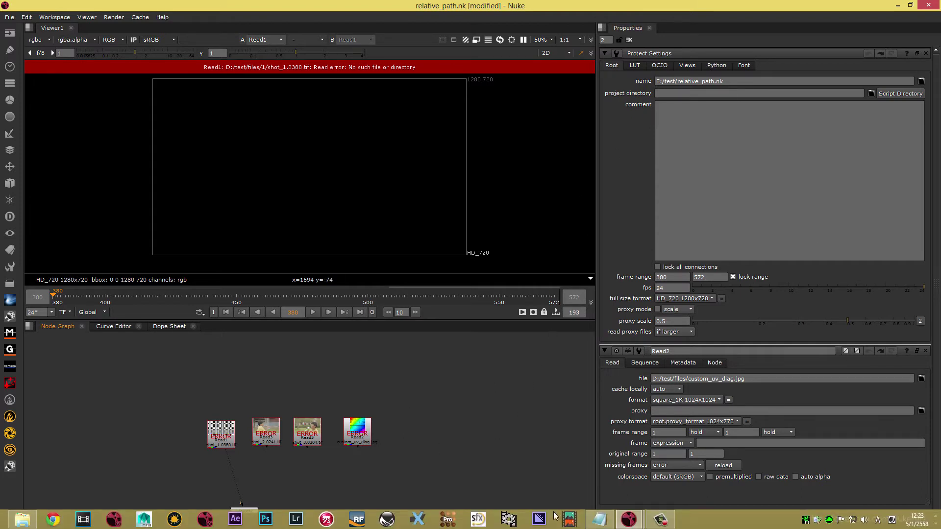
click(599, 519)
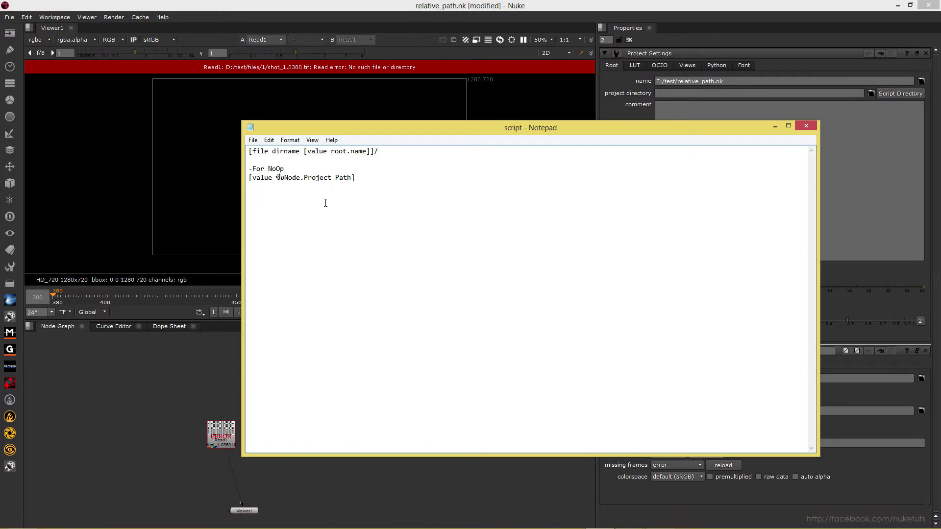
drag(380, 152, 238, 148)
key(ctrl+c)
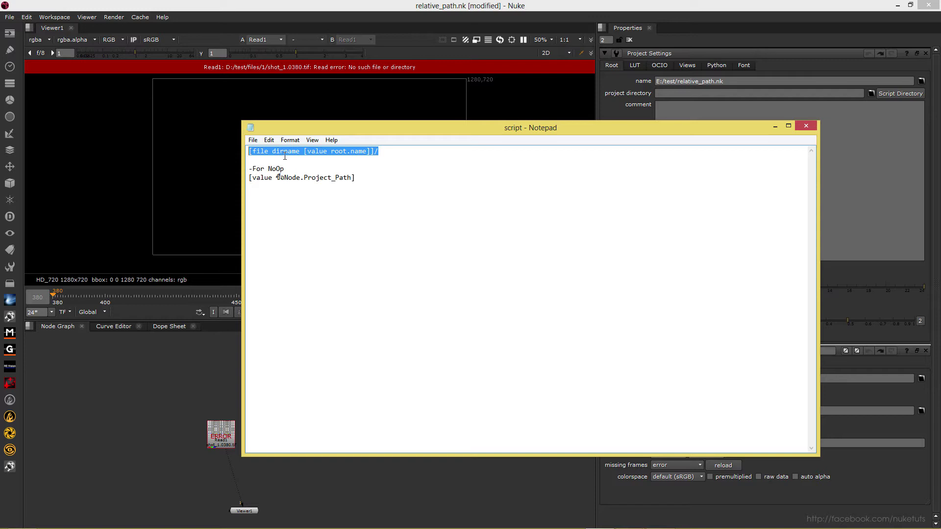
Step: In Nuke, replace D:/test/ in Read1's file path with the copied expression [file dirname [value root.name]]/
click(230, 353)
double_click(215, 437)
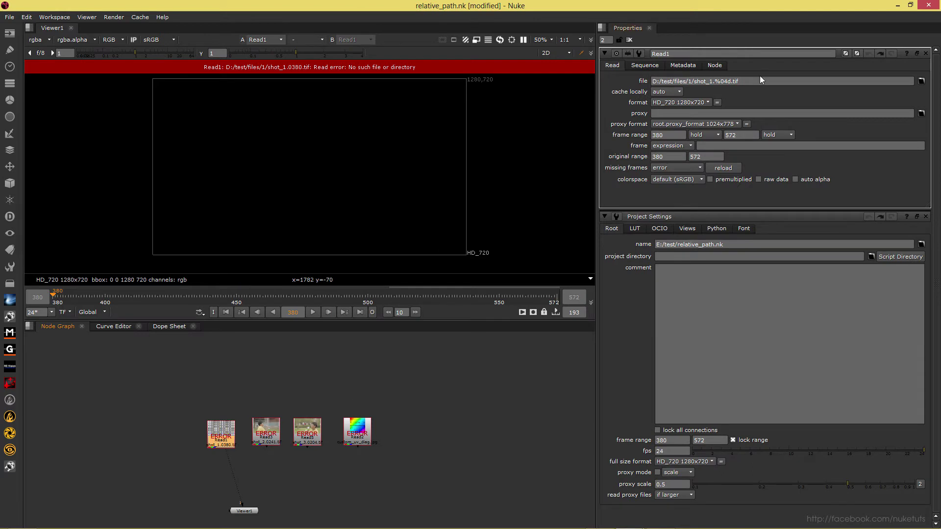
drag(672, 81, 451, 98)
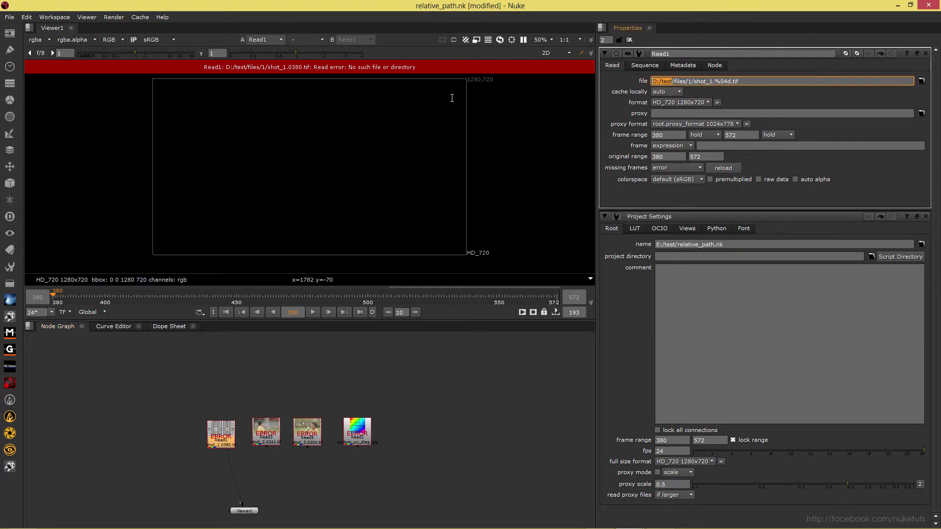
key(Delete)
key(Delete)
key(ctrl+v)
key(Return)
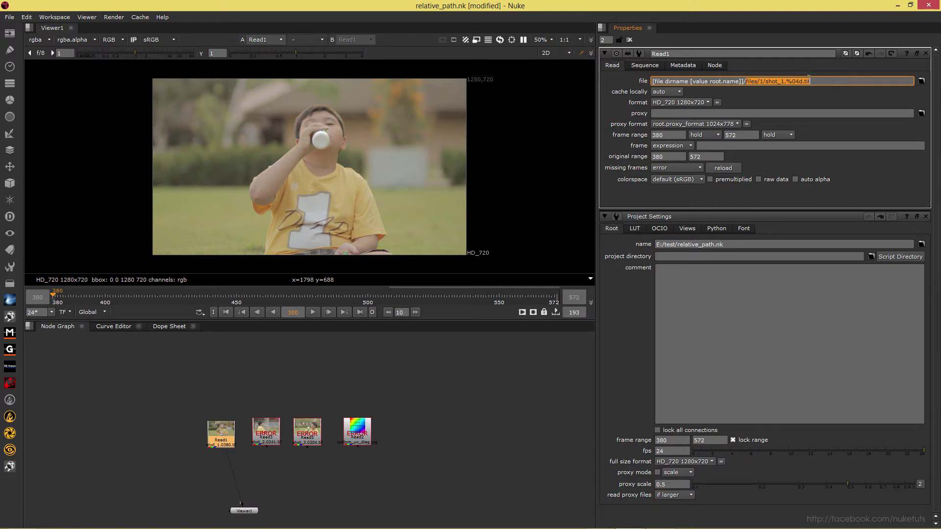
Step: Select Read3, Read5 and Read2 and use filename Search and Replace to replace D:/test/ with [file dirname [value root.name]]/
click(682, 258)
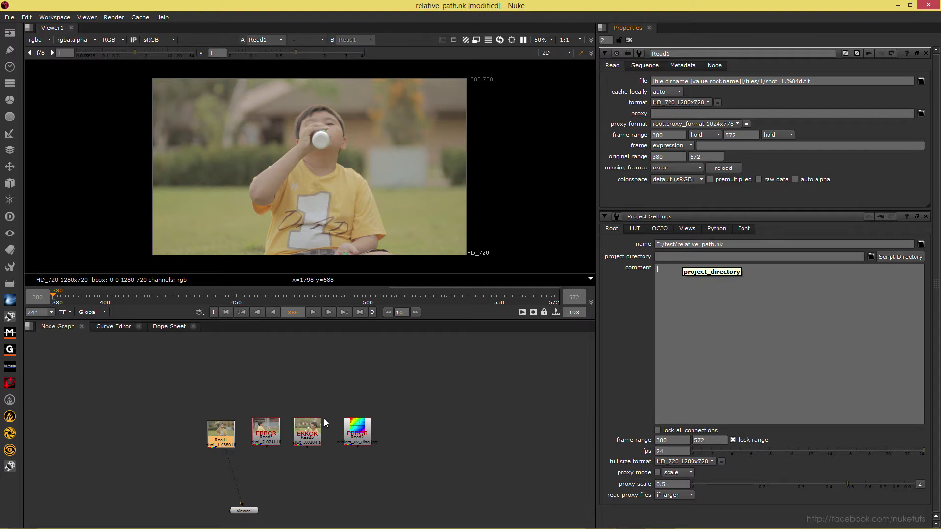
double_click(264, 439)
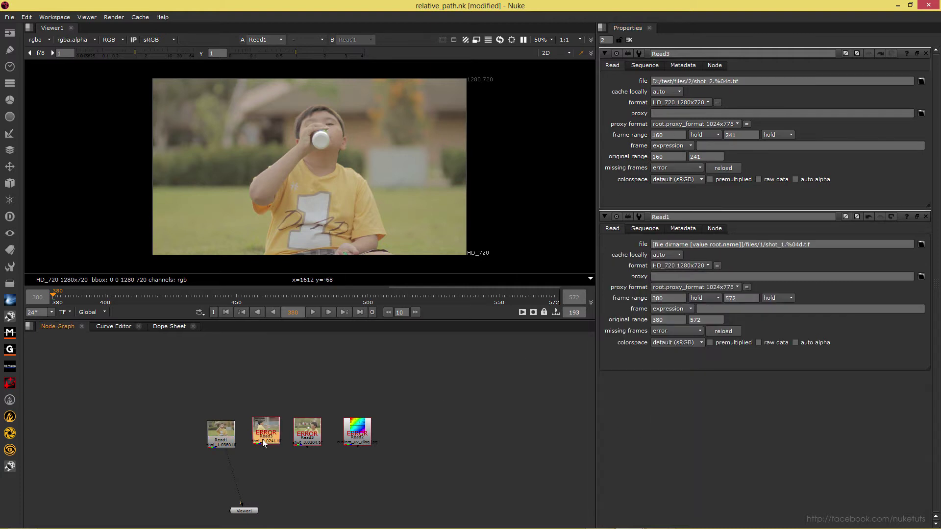
double_click(220, 433)
drag(334, 433, 251, 396)
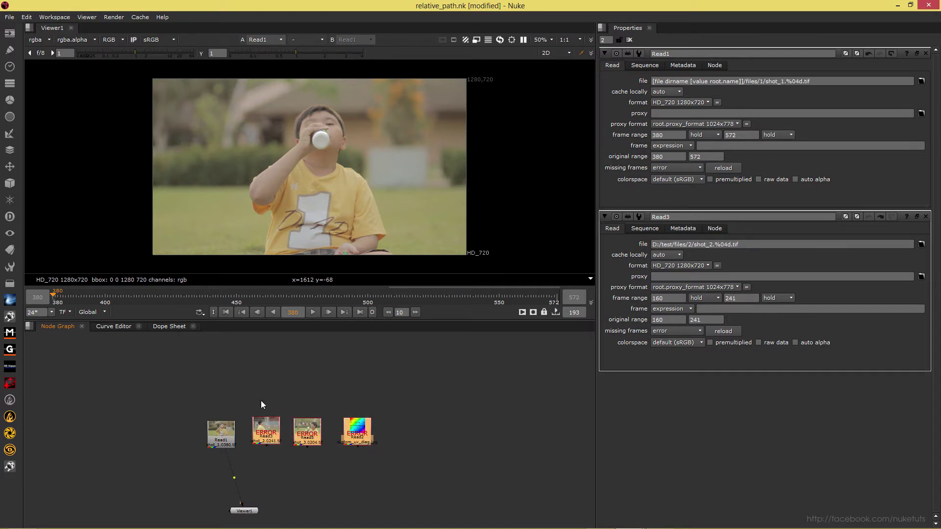
key(ctrl+f)
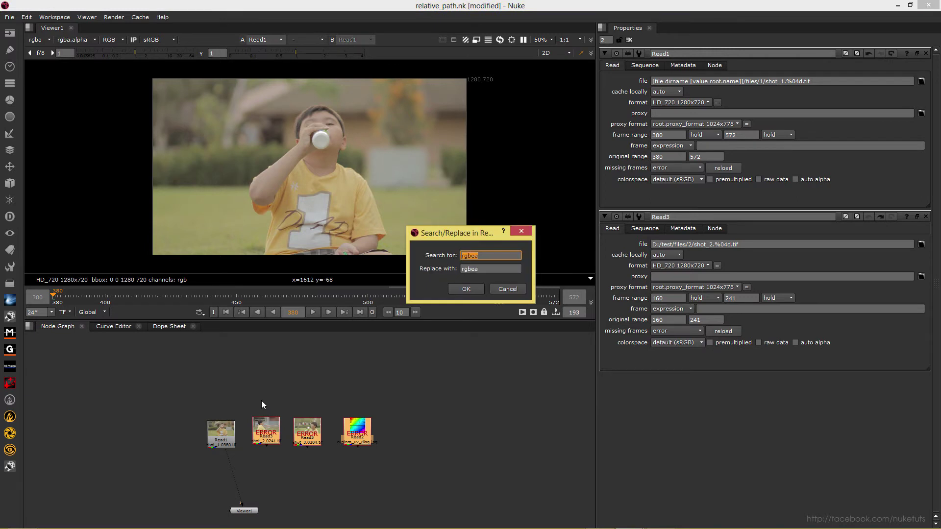
text(D:/test/)
key(Tab)
key(ctrl+v)
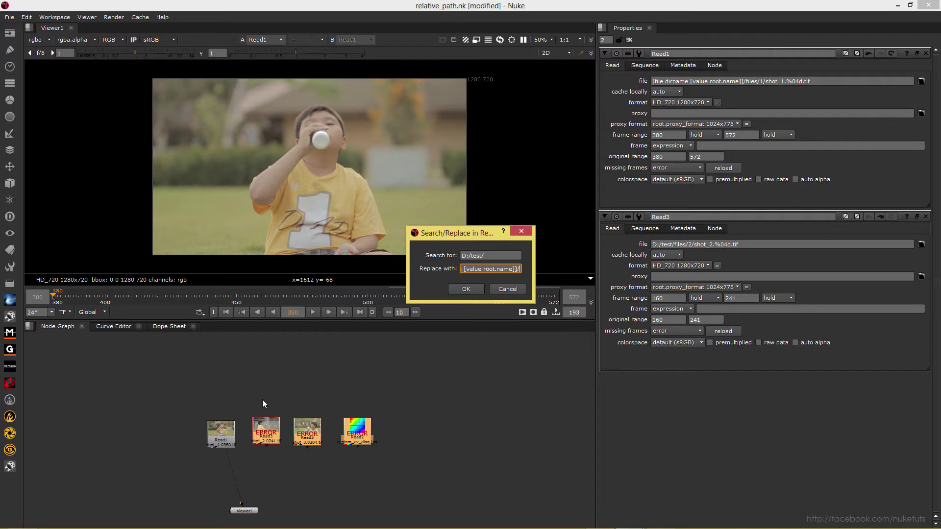
click(465, 289)
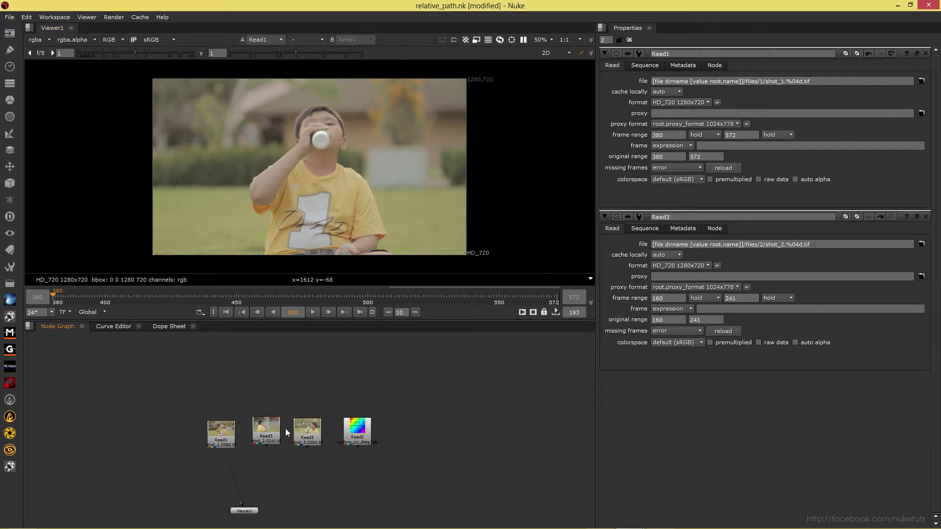
Step: View Read2 in the viewer and check the file paths of Read3 and Read5 in their properties
key(1)
click(357, 431)
key(1)
double_click(282, 439)
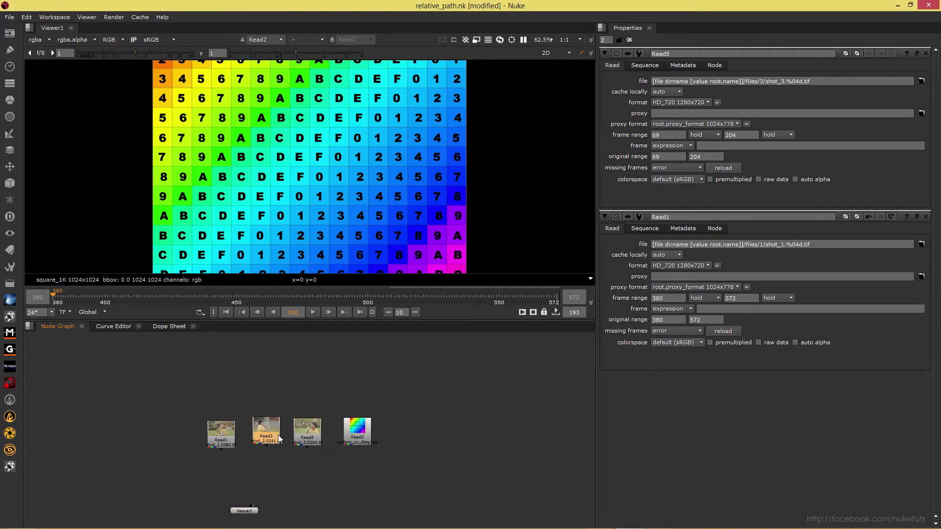
double_click(316, 436)
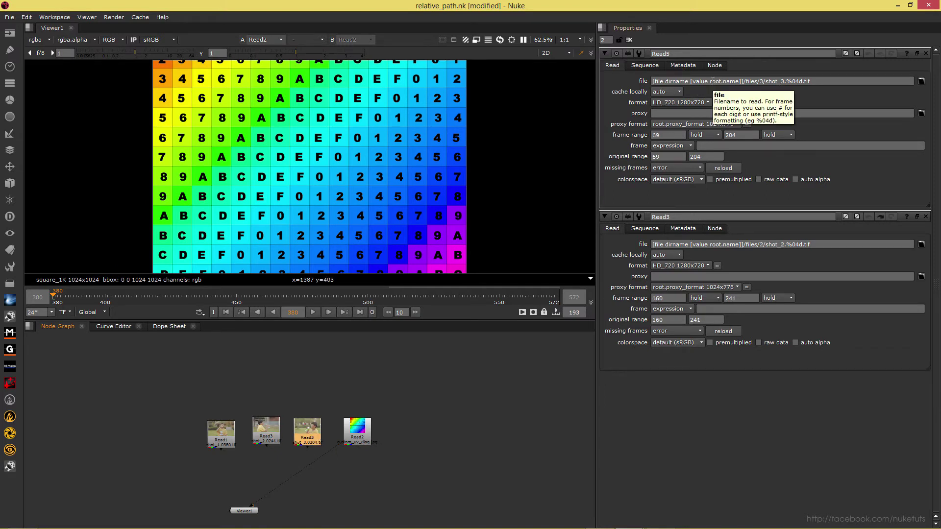
click(454, 403)
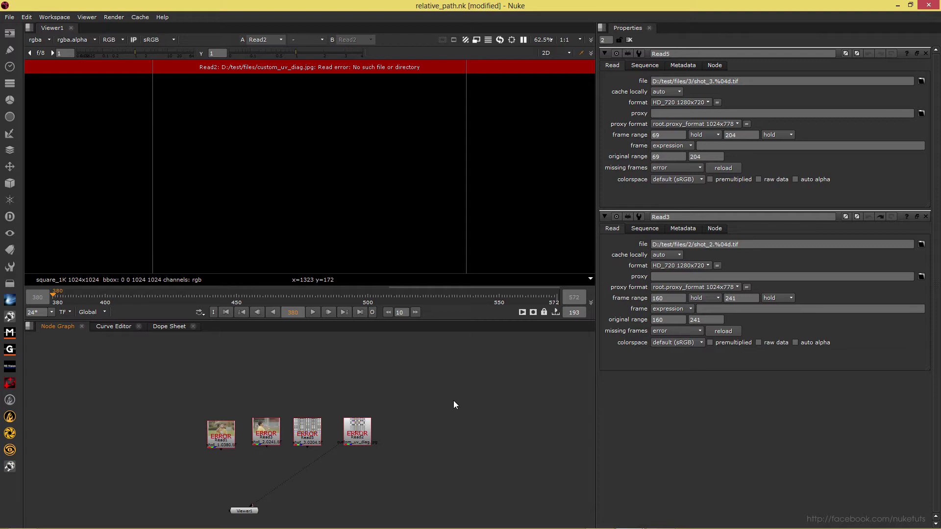
Step: Clear all open properties and add an unconnected NoOp node above the Read nodes
key(s)
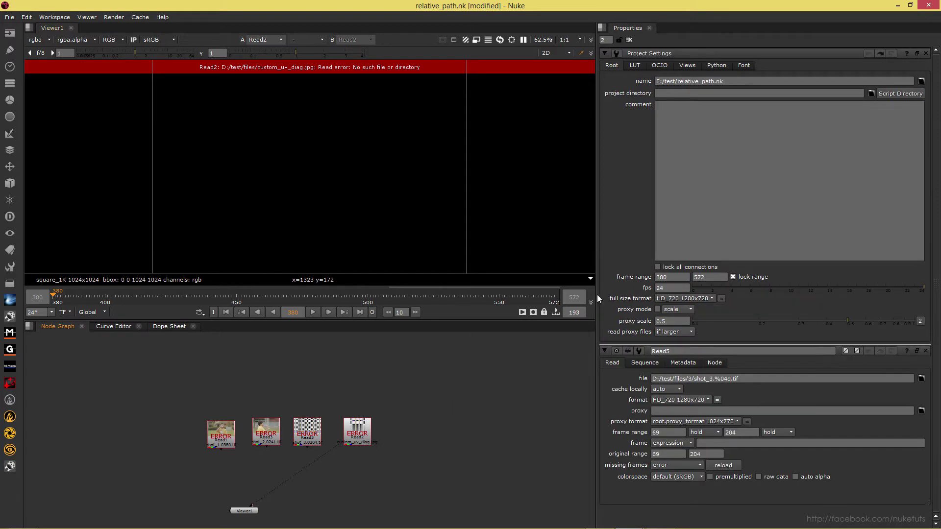
click(629, 40)
key(Tab)
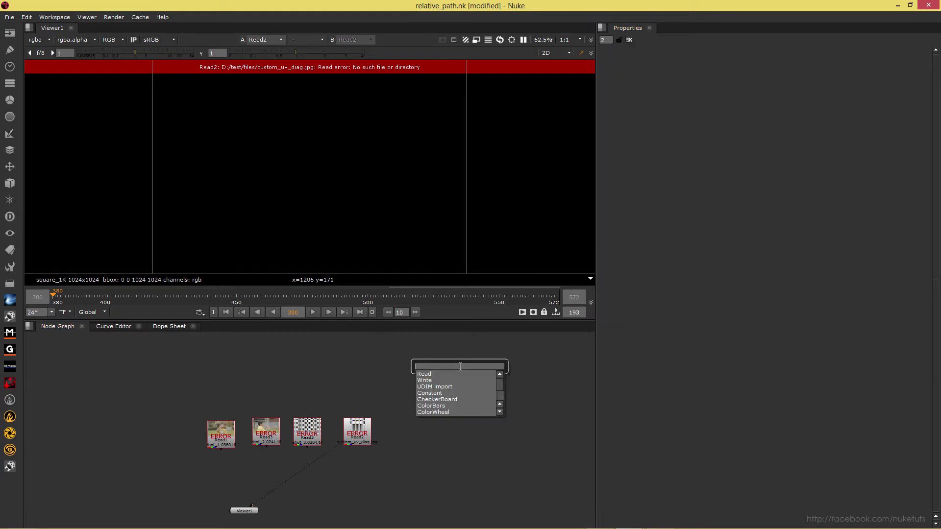
text(noop)
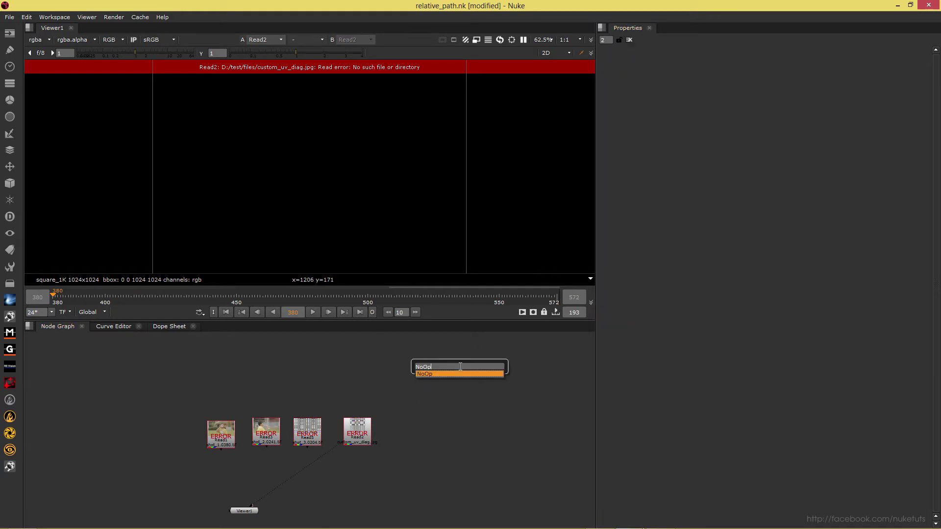
key(Return)
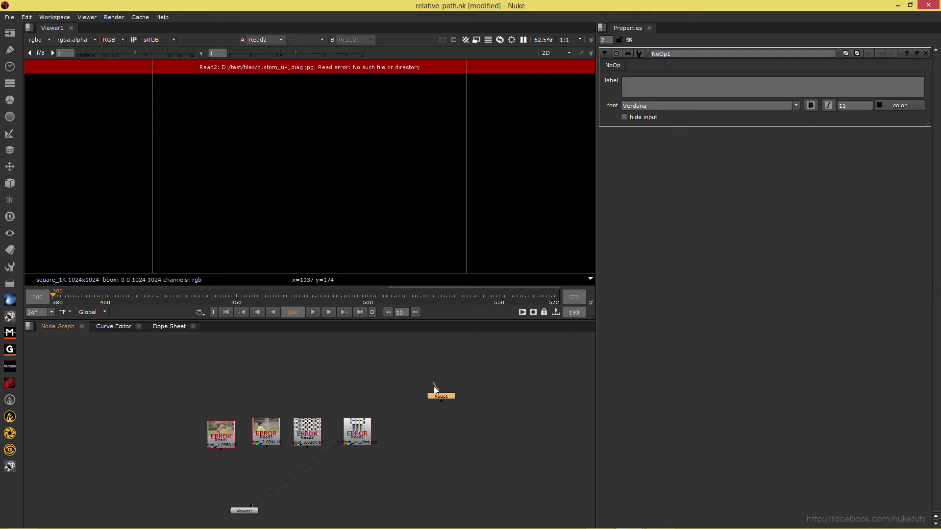
drag(434, 386, 416, 361)
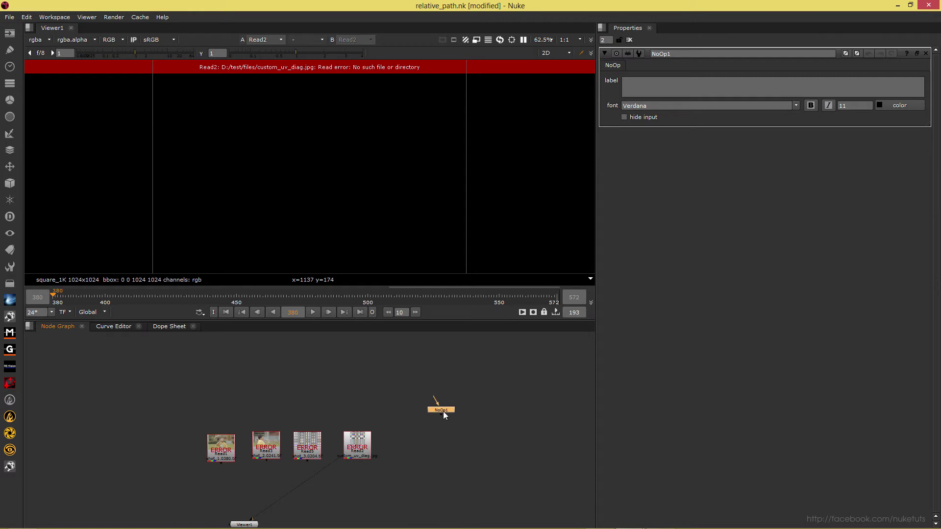
drag(442, 415, 297, 367)
click(282, 390)
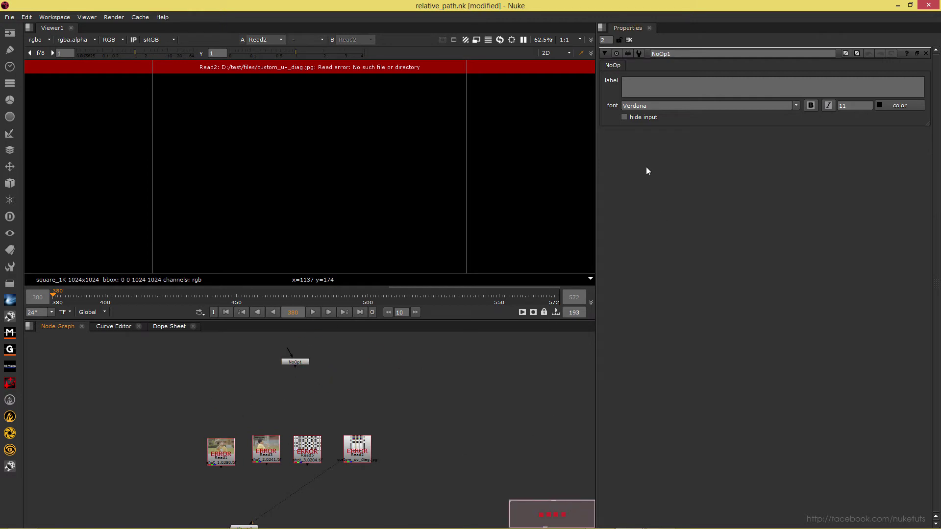
Step: Add a Filename user knob named Project_Path to the NoOp1 node
right_click(678, 63)
right_click(827, 69)
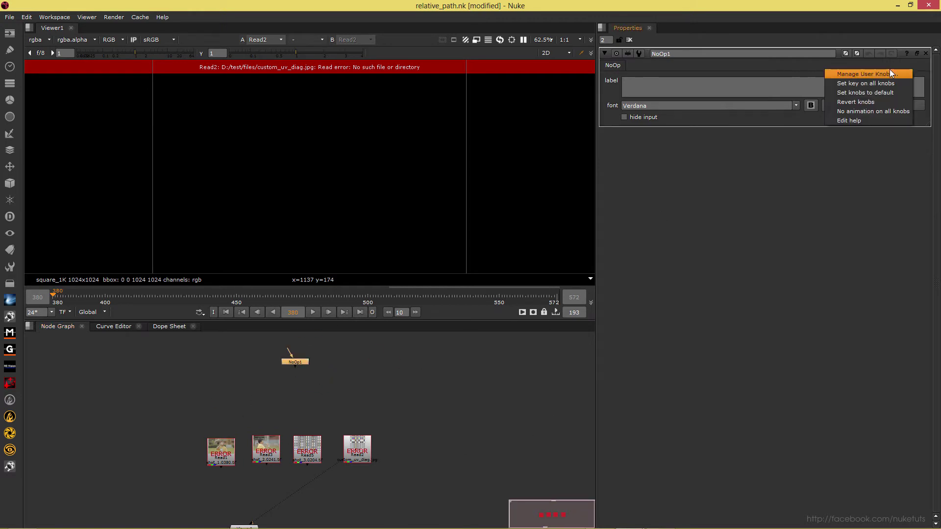
click(740, 65)
right_click(740, 67)
click(700, 113)
right_click(701, 115)
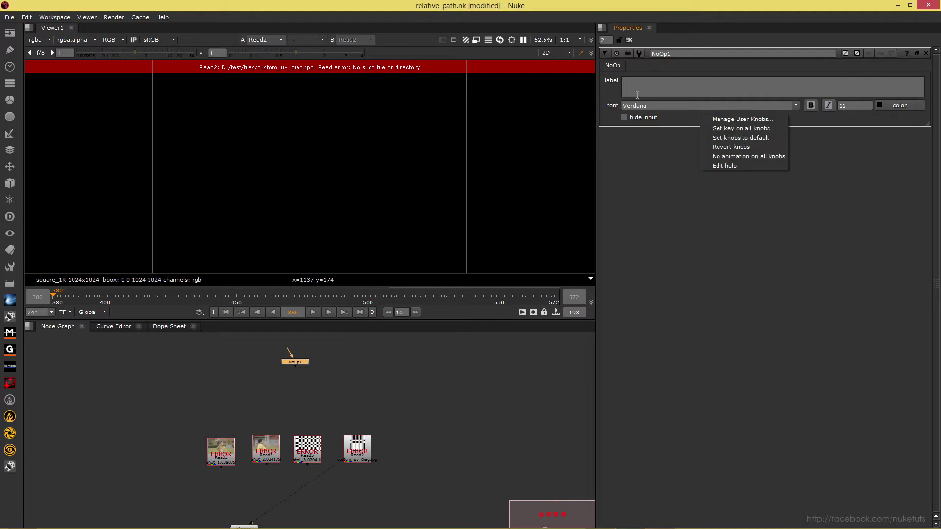
right_click(690, 66)
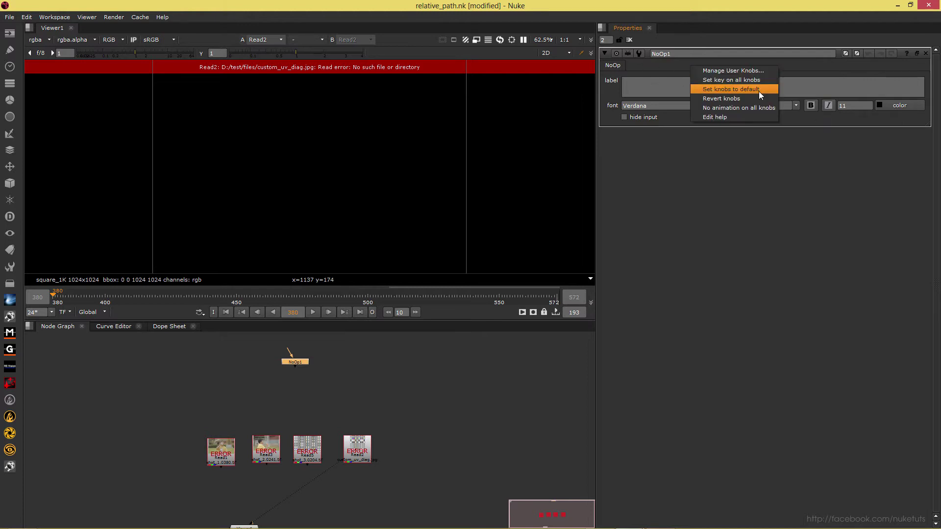
click(716, 69)
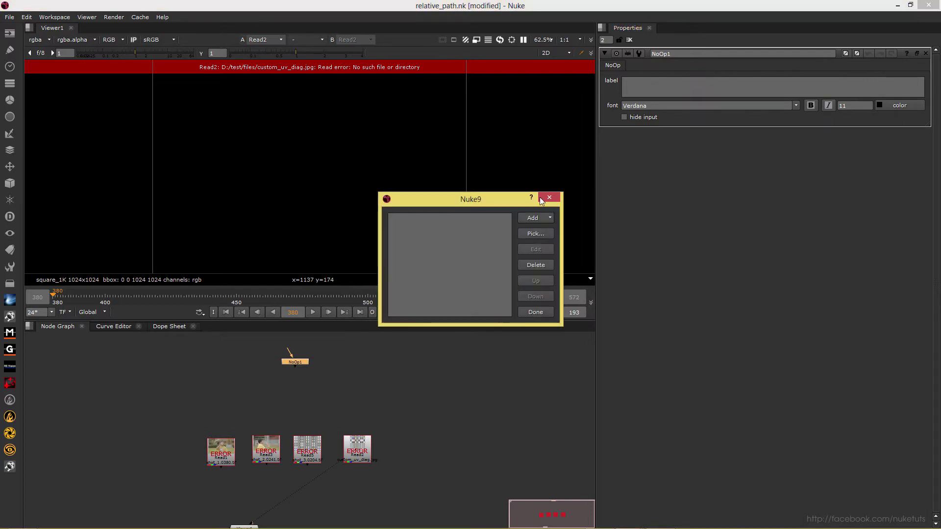
click(539, 219)
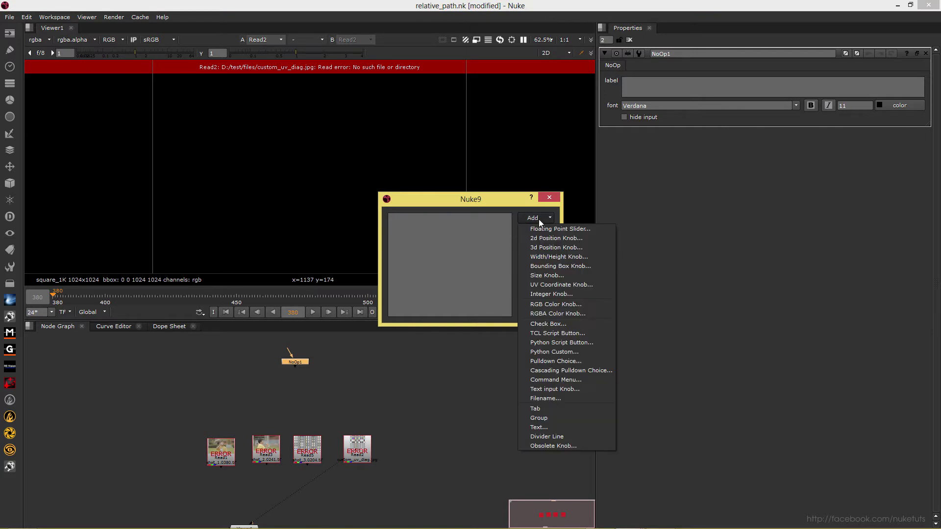
click(560, 398)
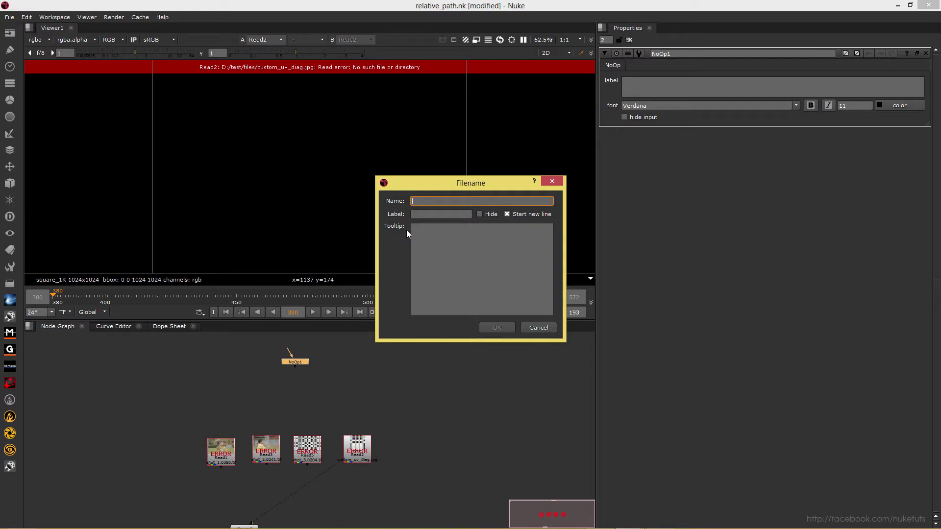
text(Project_Path)
click(497, 328)
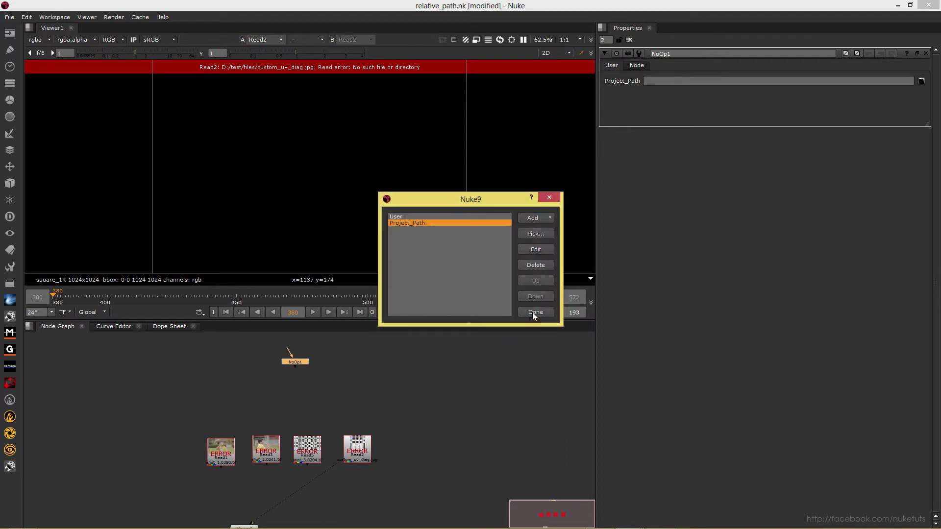
click(532, 313)
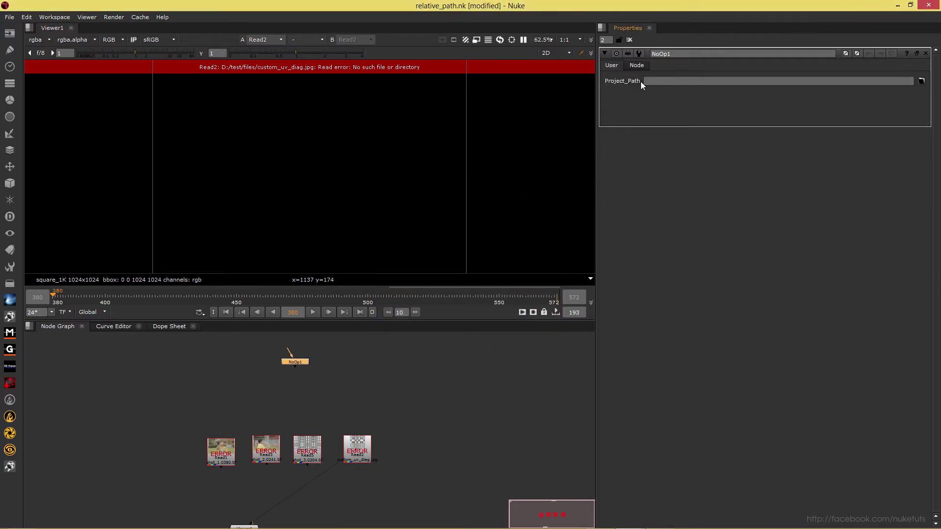
Step: Set NoOp1's Project_Path to the E:/test/ folder using the file browser
click(682, 83)
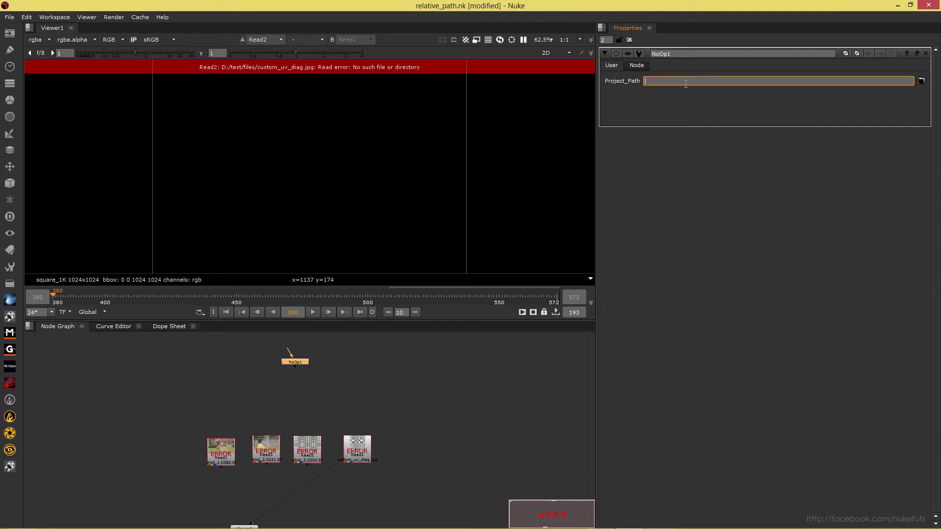
click(922, 82)
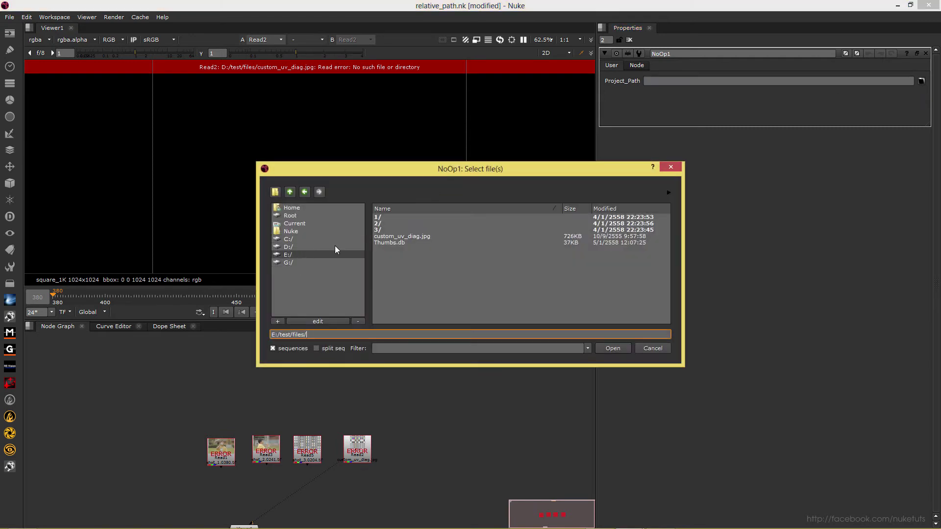
click(289, 255)
scroll(385, 294, down, 1)
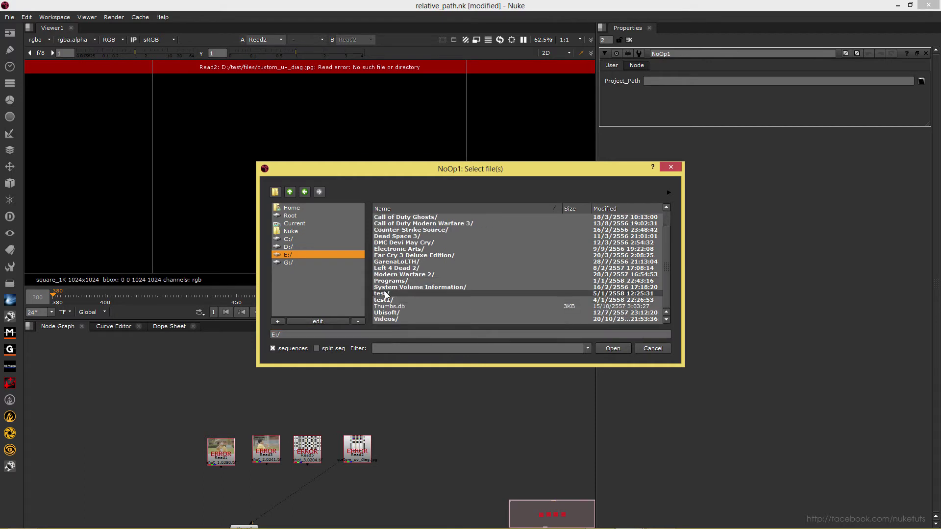
double_click(385, 295)
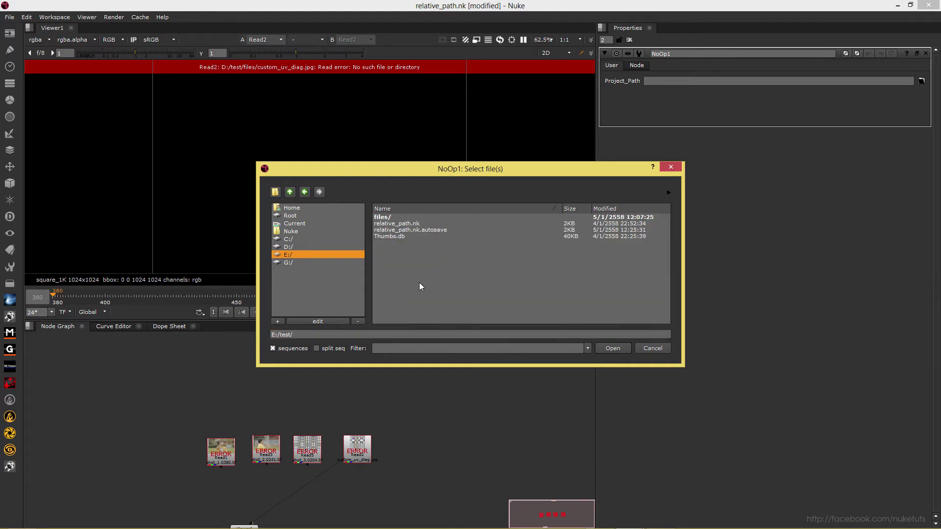
click(612, 349)
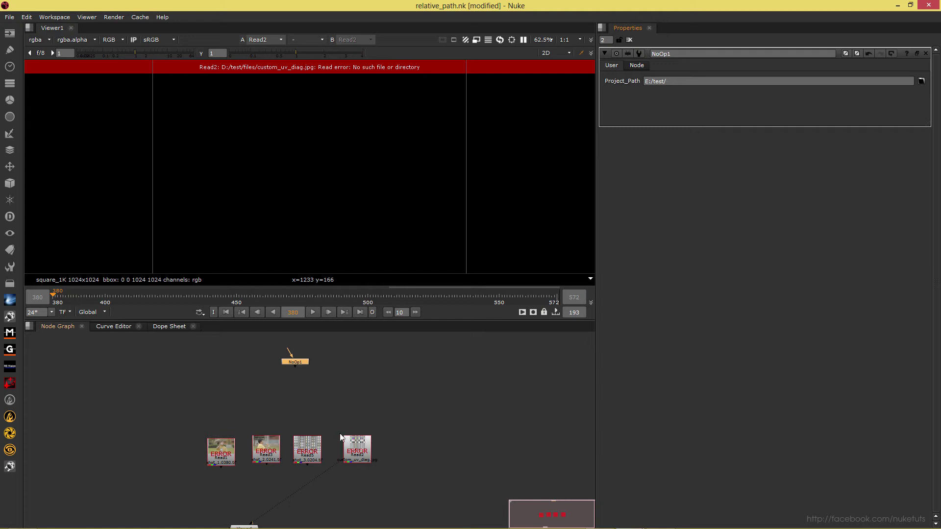
Step: Open Read1's properties and copy the Project_Path value expression listed under "-For NoOp" in the Notepad script file, then return to Nuke
double_click(231, 454)
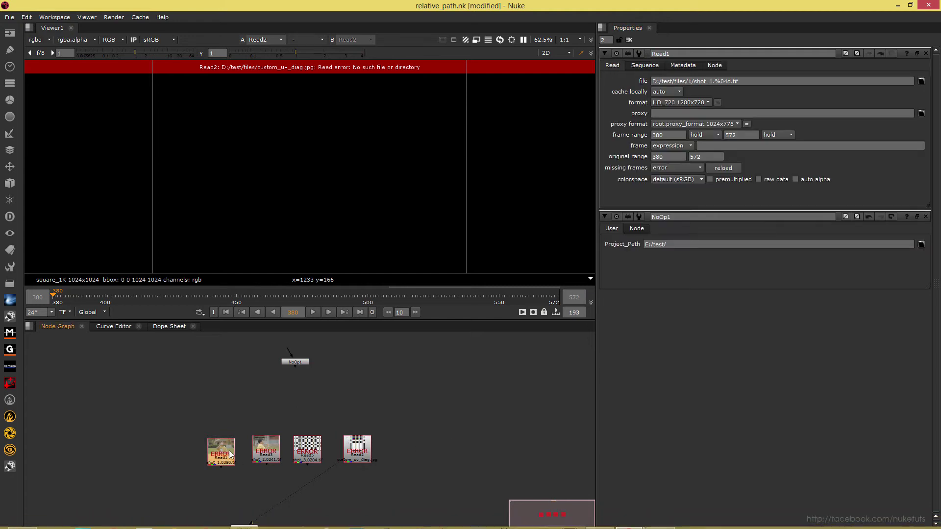
mouse_move(651, 512)
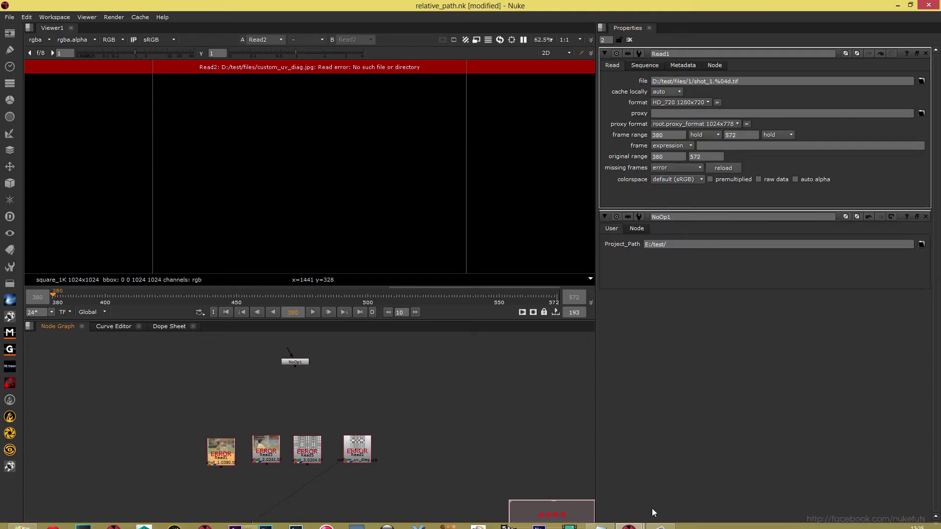
click(599, 521)
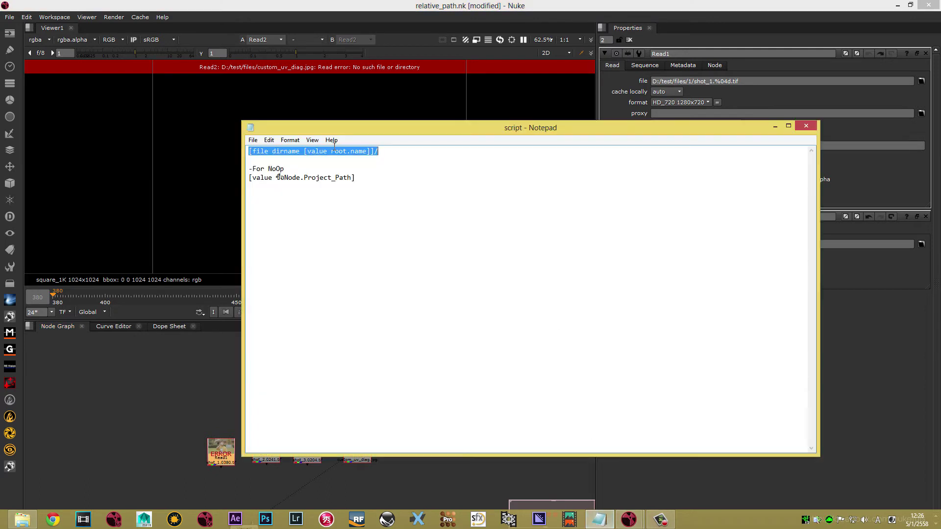
click(373, 188)
drag(373, 188, 219, 187)
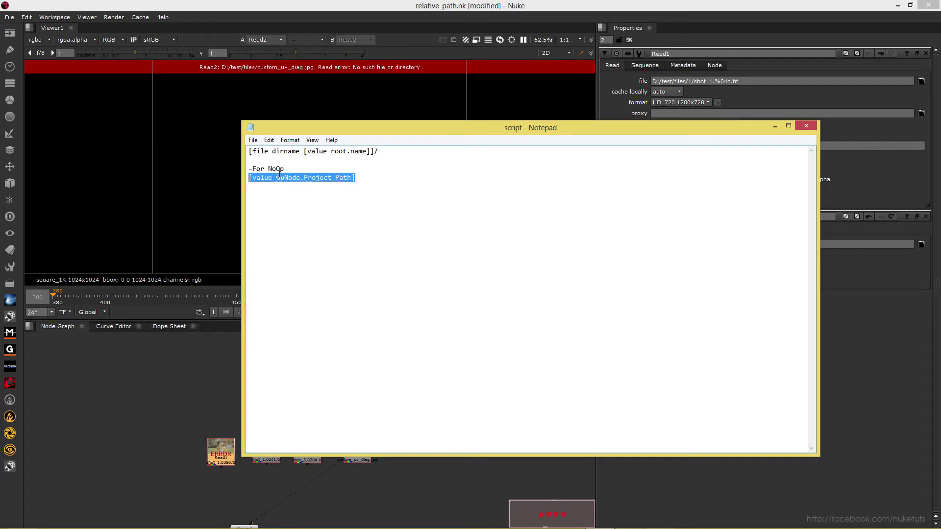
key(alt+Tab)
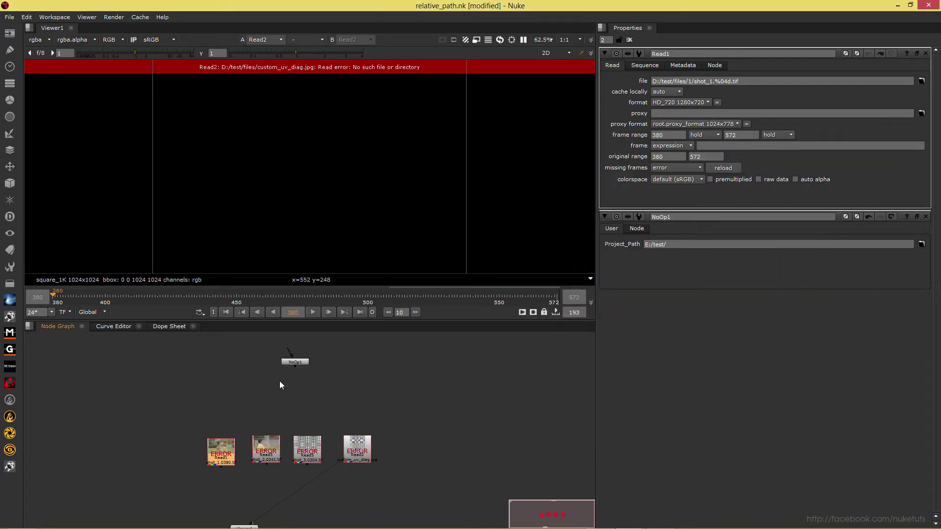
key(alt+Tab)
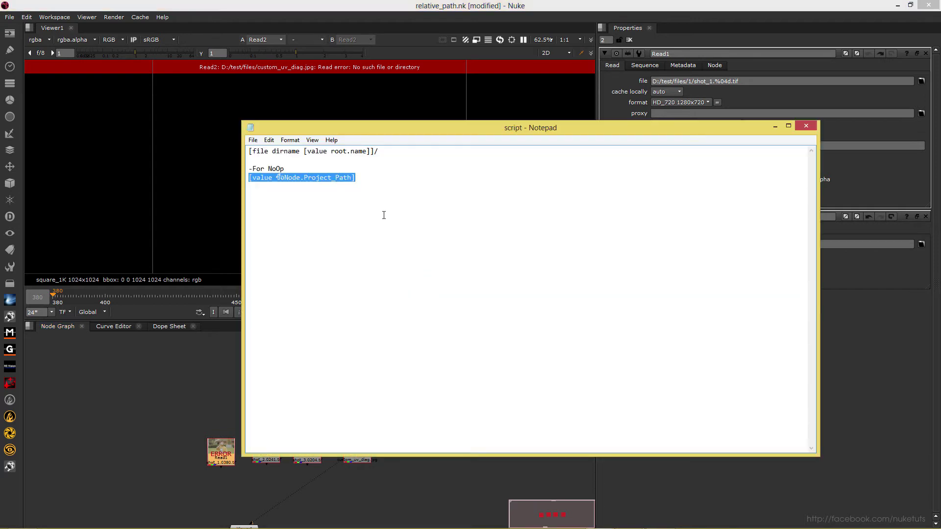
click(775, 126)
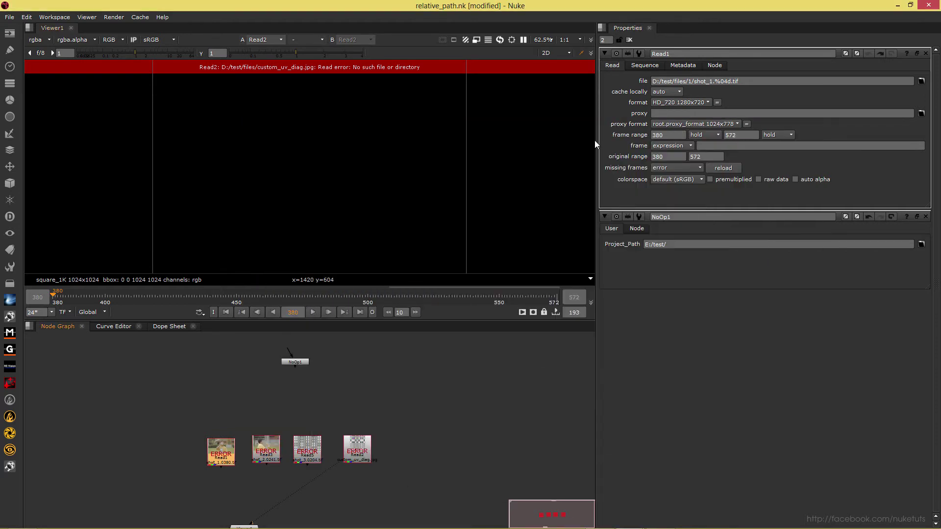
Step: Replace D:/test/ in Read1's file path with the copied Project_Path expression
drag(652, 81, 671, 81)
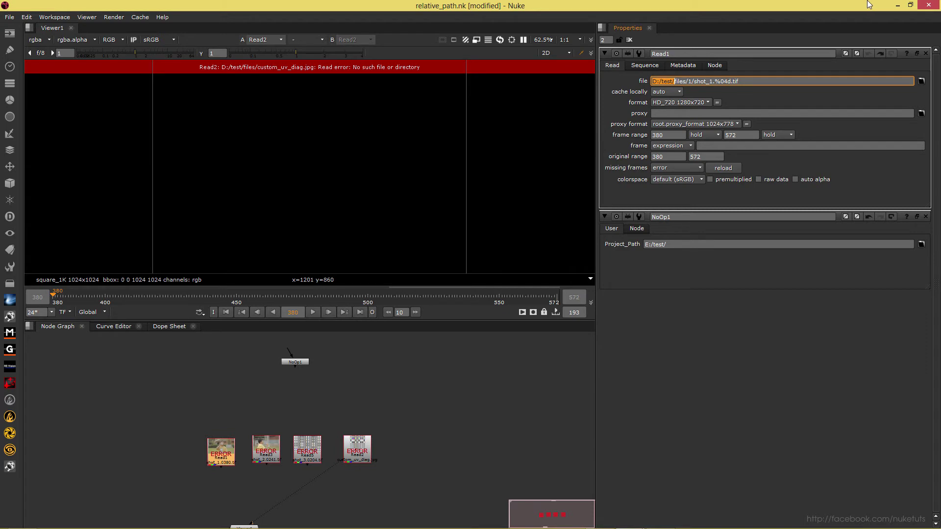
text([value ⊟□Node.Project_Path])
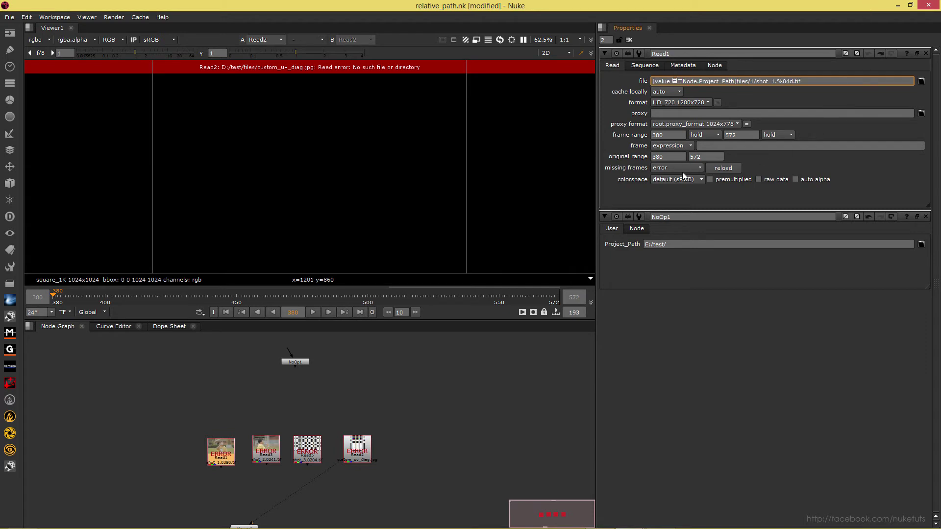
key(Return)
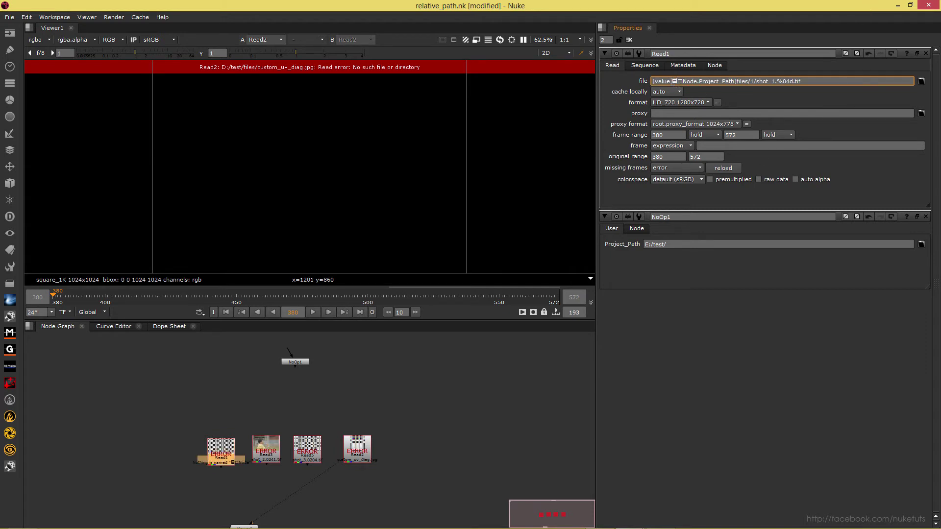
Step: Replace the placeholder node name in Read1's file path so it starts with [value NoOp1.Project_Path], and view Read1
key(shift+Right)
key(shift+Right)
key(shift+Right)
key(shift+Right)
key(shift+Right)
key(shift+Right)
key(shift+Right)
key(Delete)
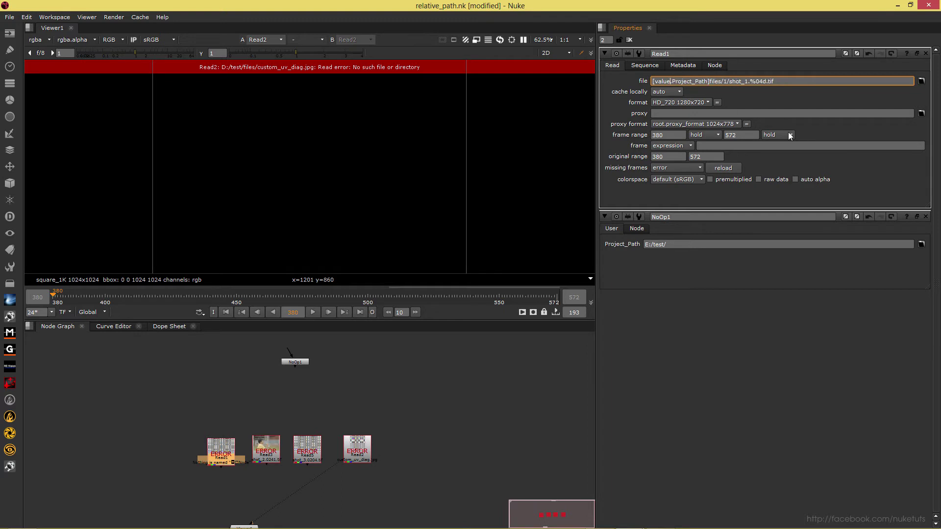
text(NoOp1.)
click(210, 486)
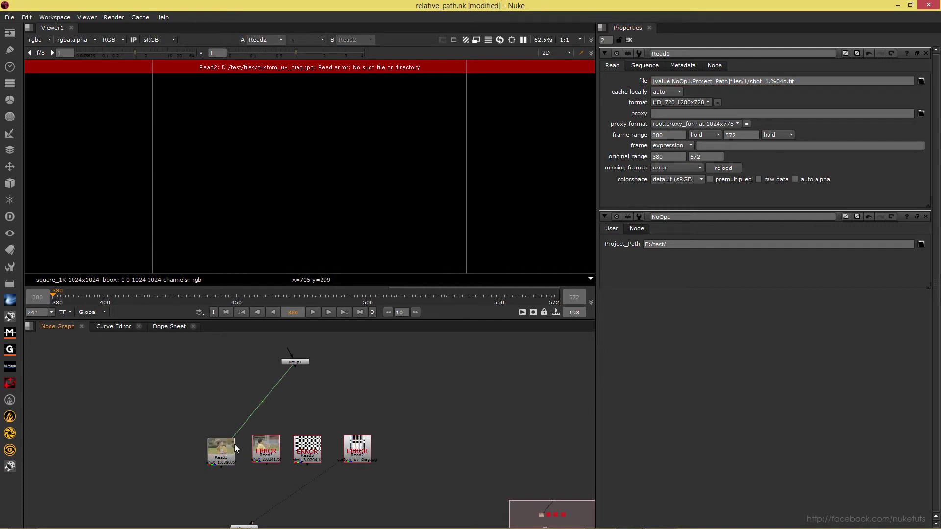
click(225, 451)
key(1)
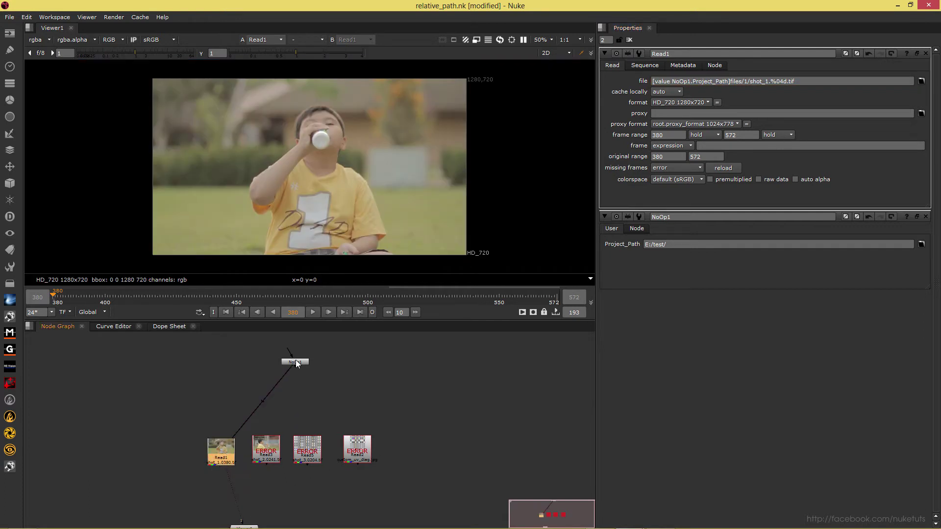
Step: Rename the NoOp1 node to path
click(296, 362)
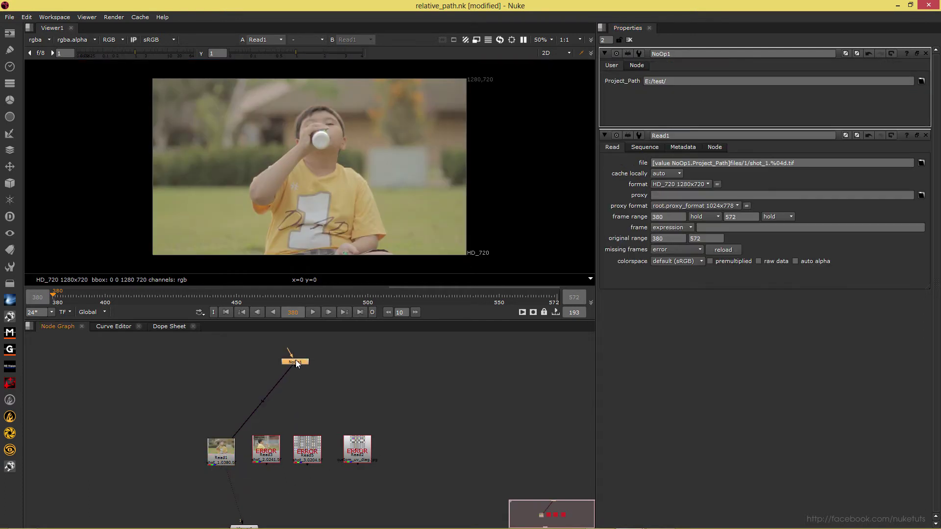
double_click(662, 54)
text(path)
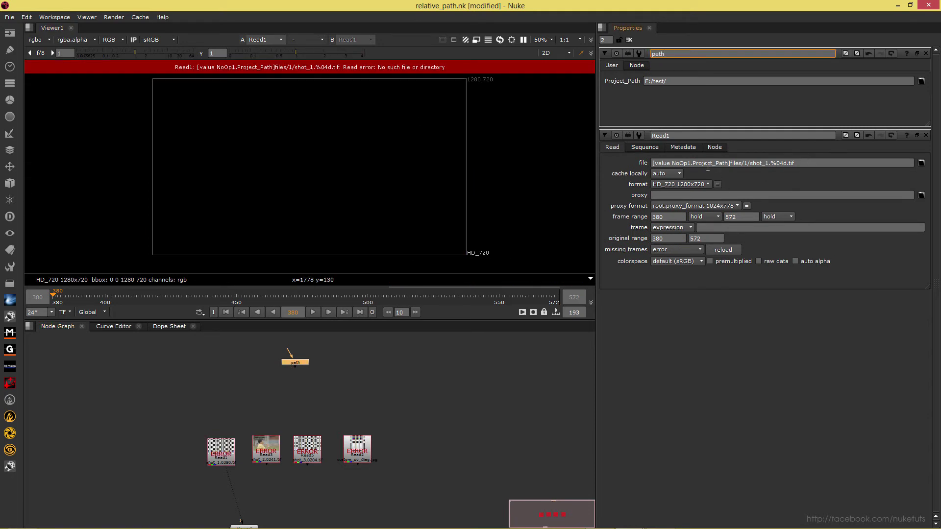
Step: Update the node reference in Read1's file expression from NoOp1 to path, making it [value path.Project_Path]
click(688, 164)
key(BackSpace)
key(BackSpace)
key(BackSpace)
key(BackSpace)
key(BackSpace)
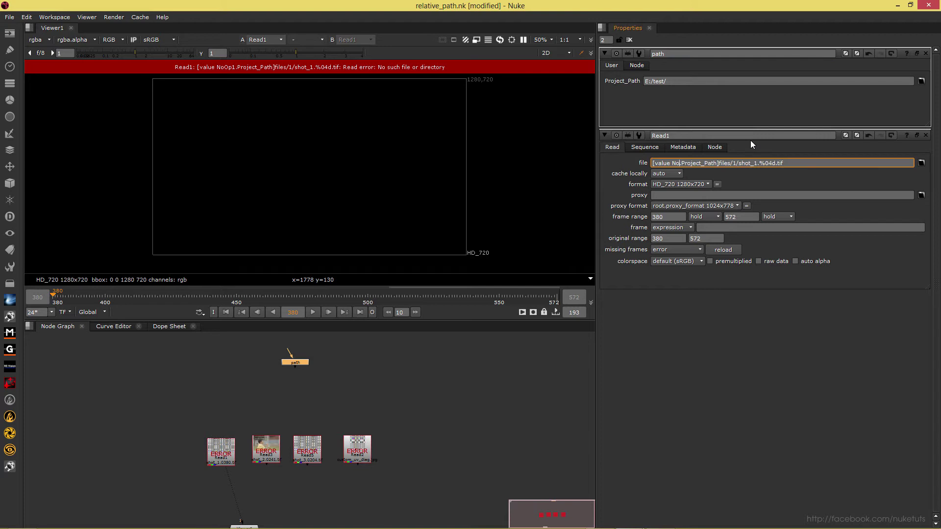
text(path)
key(Return)
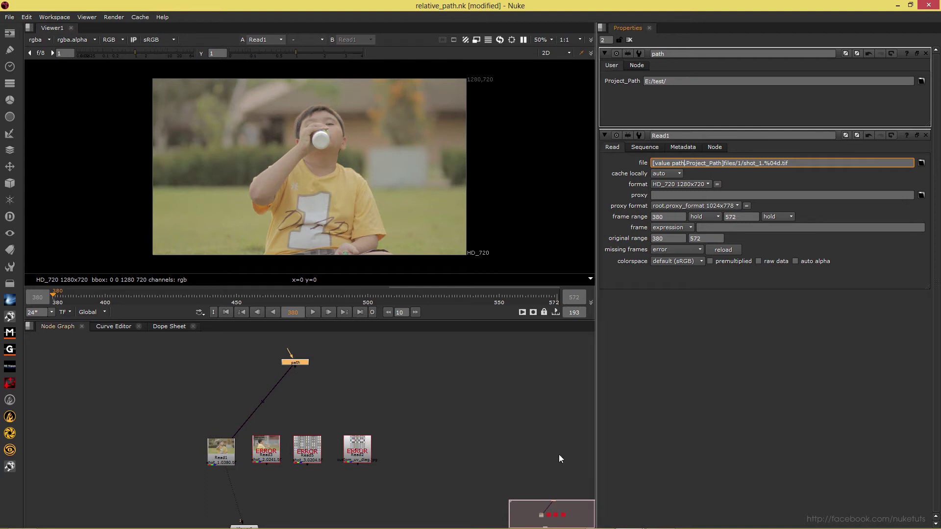
Step: Select Read3, Read5 and Read2 and use filename Search and Replace to replace D:/test/ with [value path.Project_Path]
drag(414, 495, 239, 410)
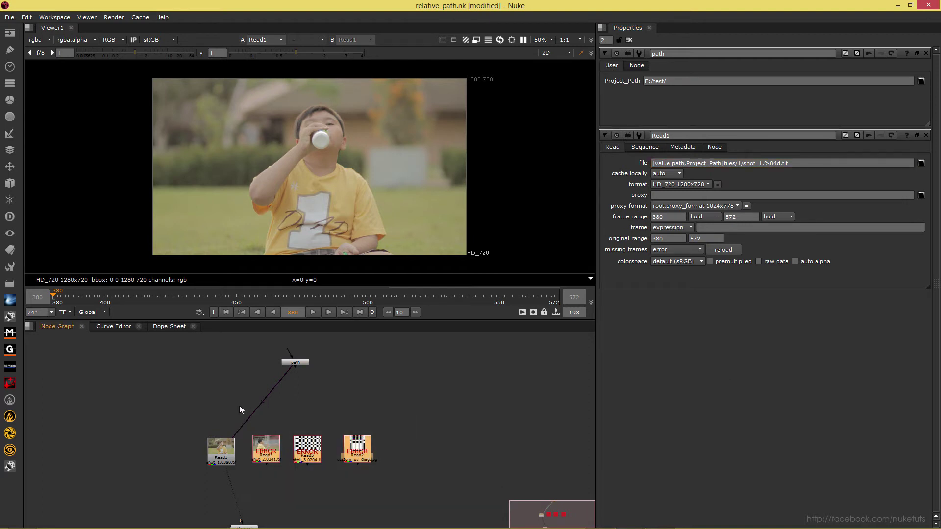
key(alt+shift+r)
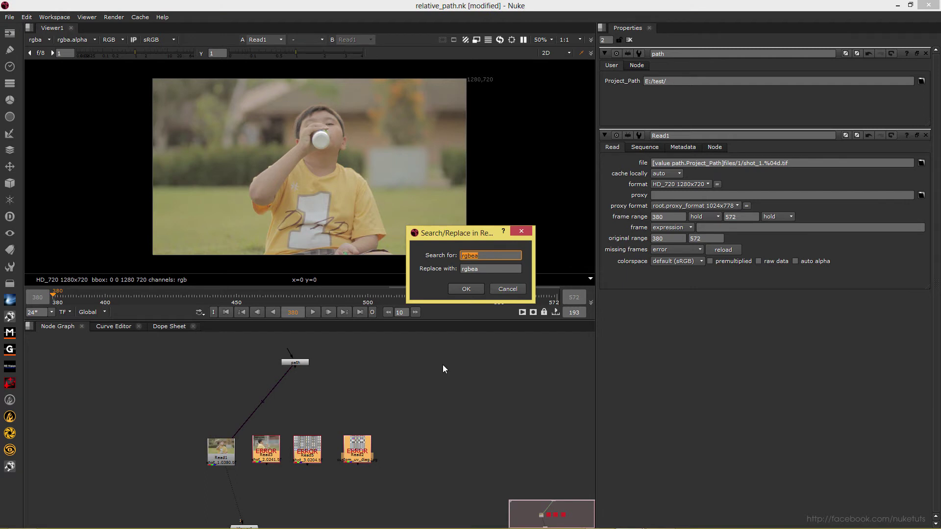
text(D:/test/)
key(Tab)
text([Node.Project_Path])
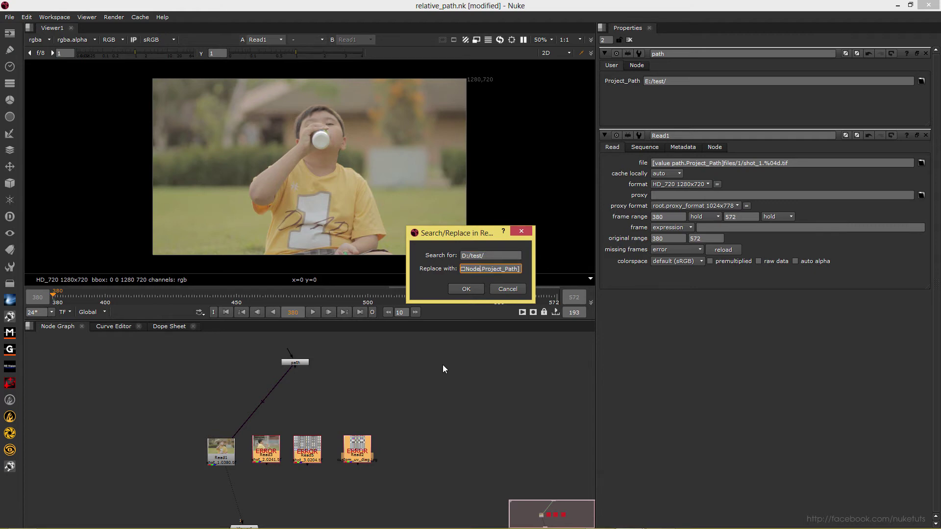
key(BackSpace)
key(BackSpace)
key(BackSpace)
key(BackSpace)
text(value path)
key(Return)
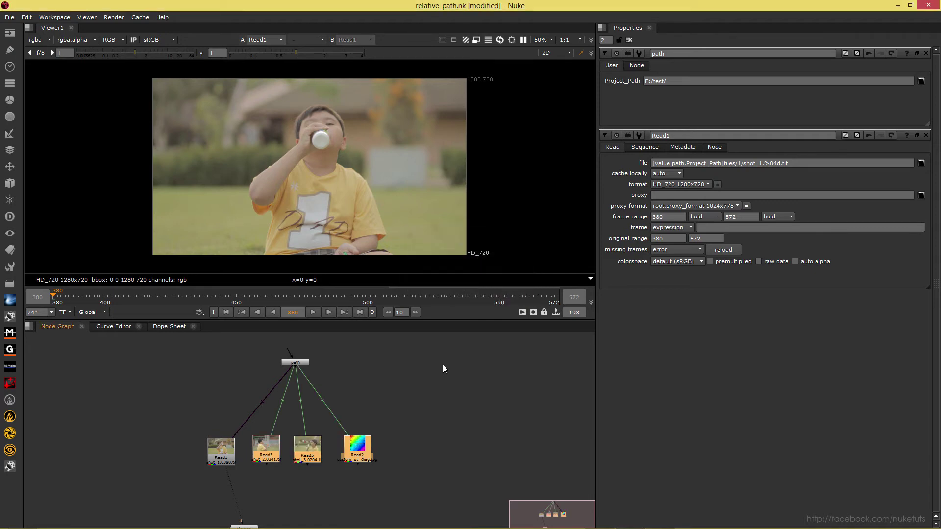
click(302, 364)
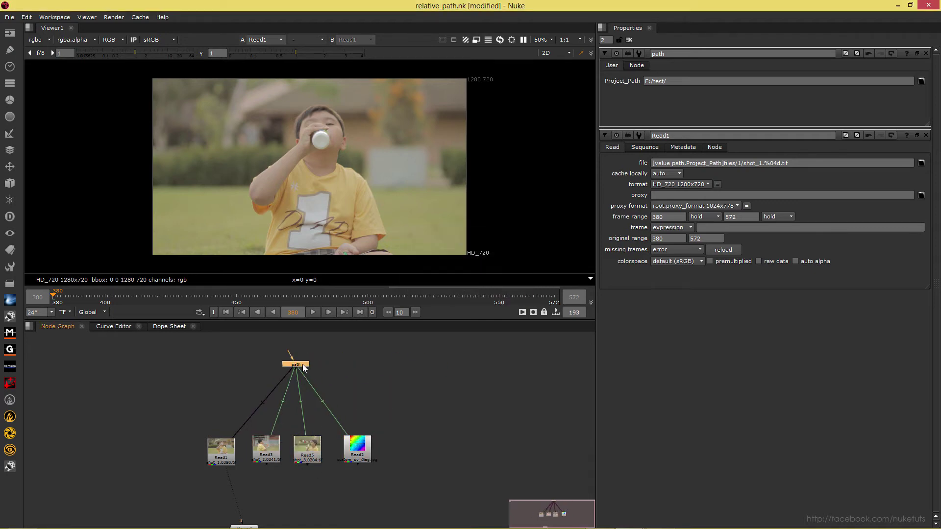
Step: Open the properties of Read3 and Read1 to examine their relative file paths
click(388, 416)
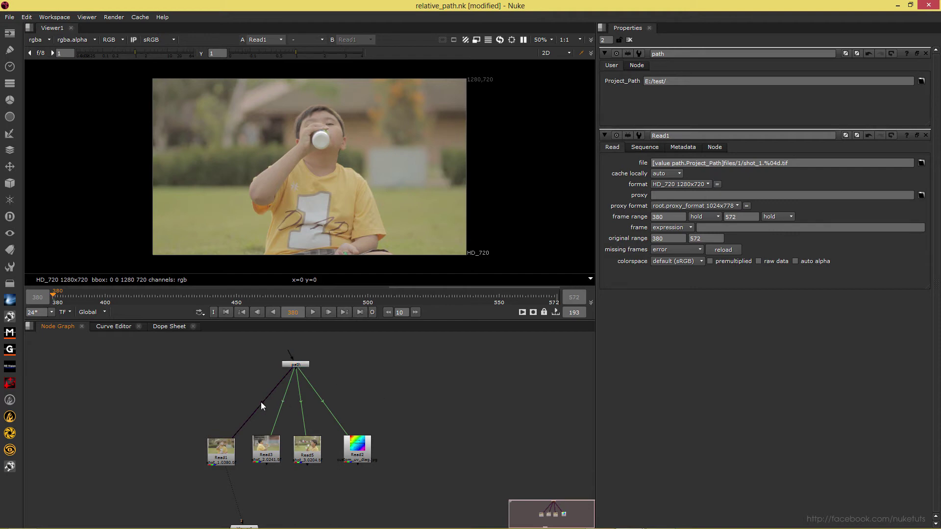
drag(218, 391, 387, 432)
click(261, 455)
double_click(261, 454)
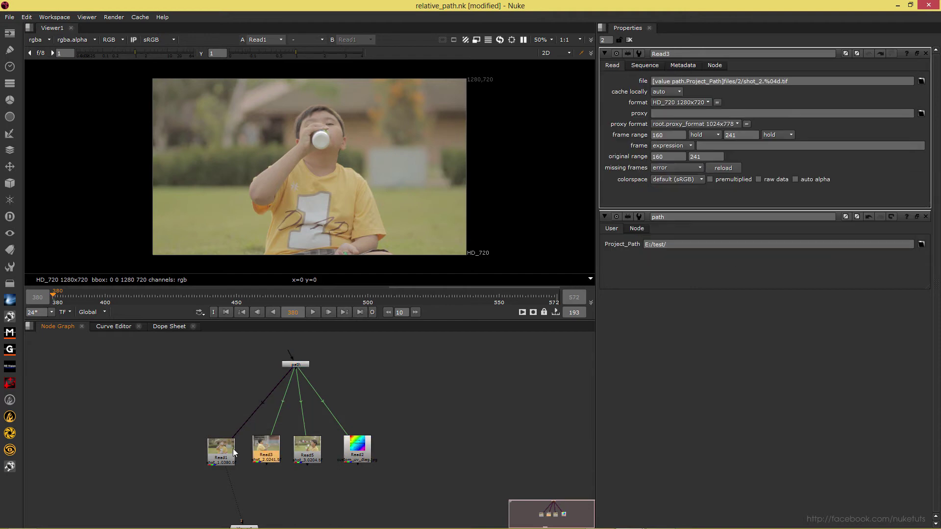
double_click(233, 449)
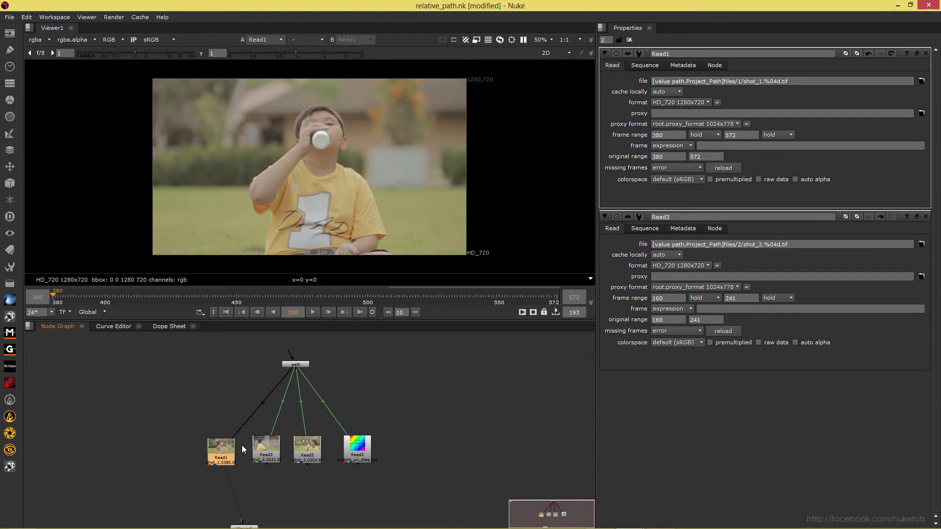
Step: Switch to File Explorer and examine the contents of the E:/test folder
key(alt+Tab)
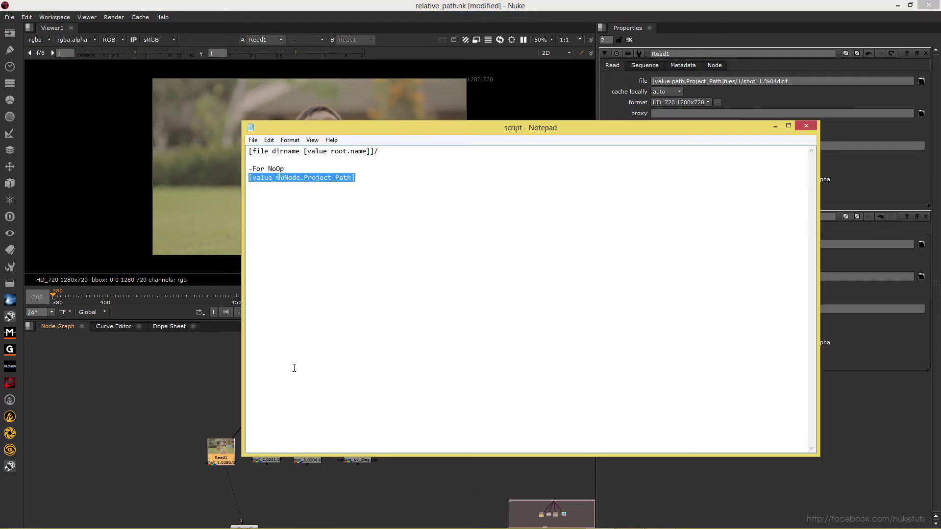
key(alt+Tab)
key(alt+Tab)
key(alt+Tab)
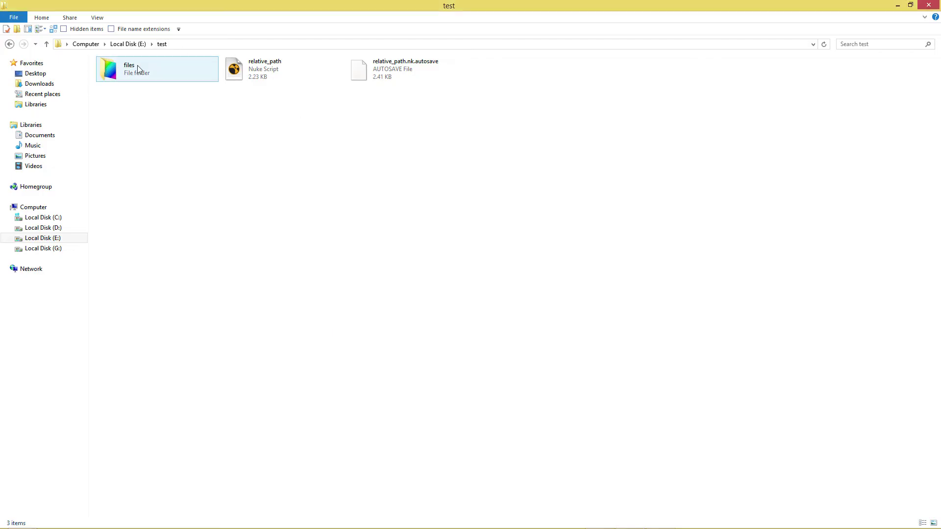
click(153, 69)
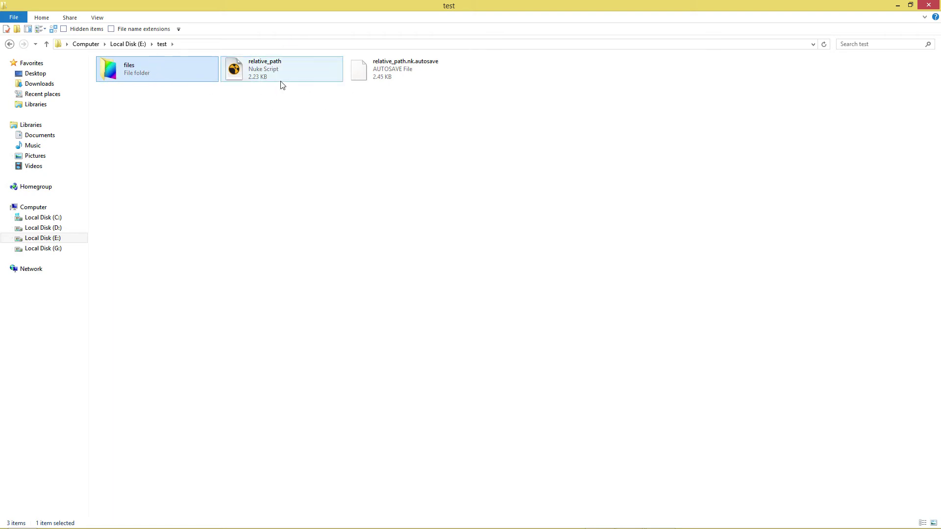
Step: Examine the folder structure of E:/test2 and its footage folder, reopen the E:/test folder, and switch back to Nuke
click(46, 44)
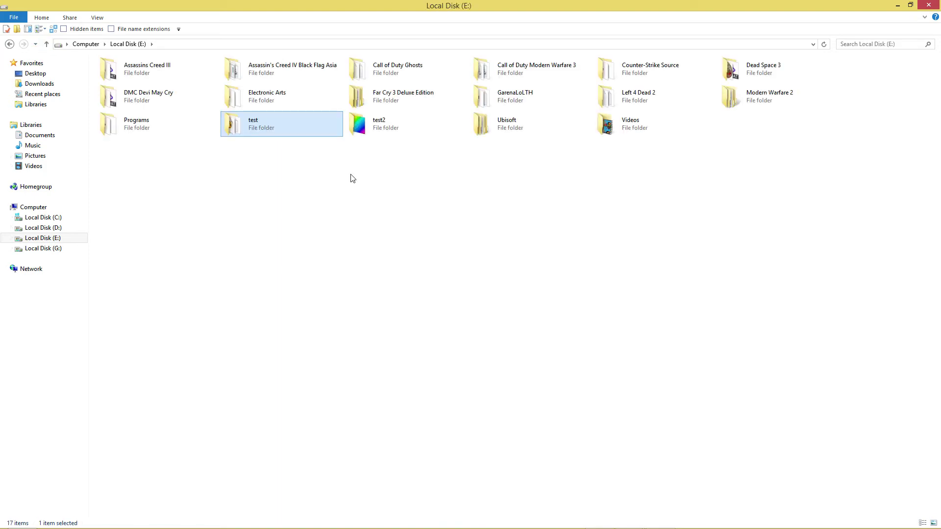
double_click(369, 130)
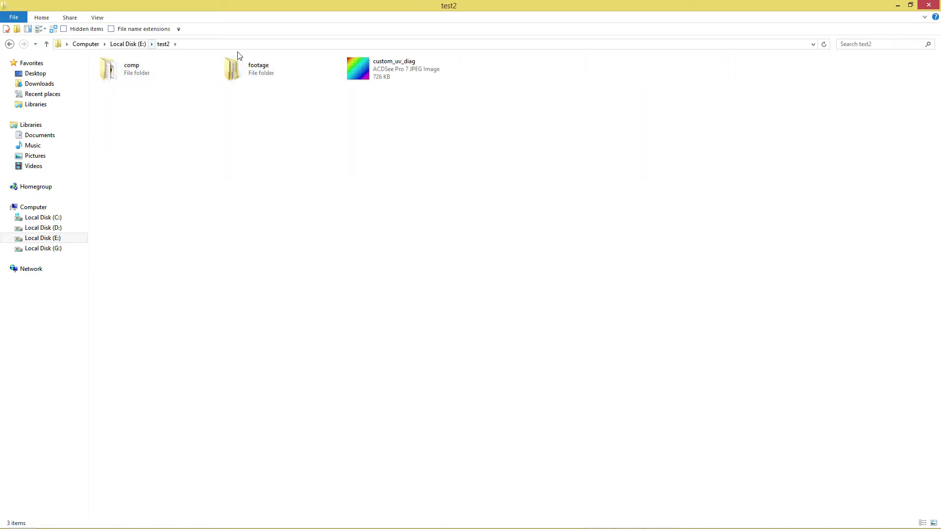
double_click(260, 75)
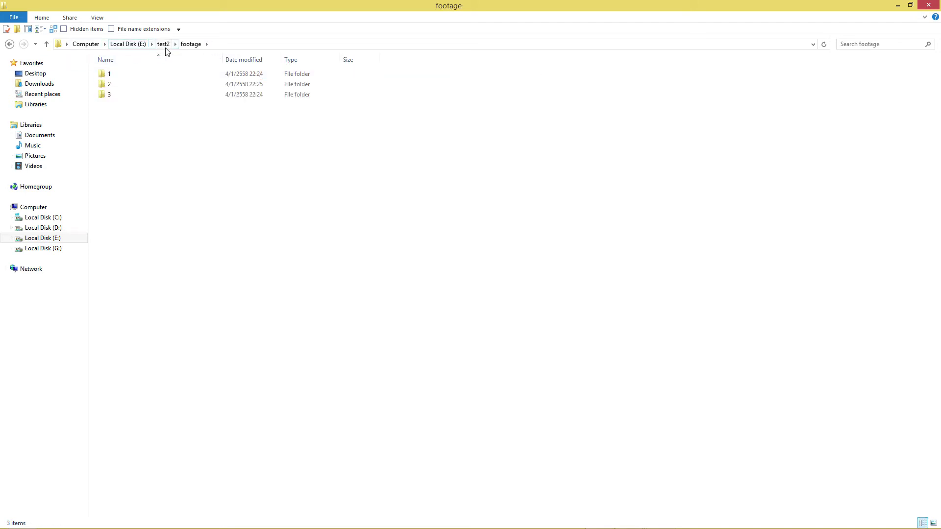
click(214, 45)
click(153, 76)
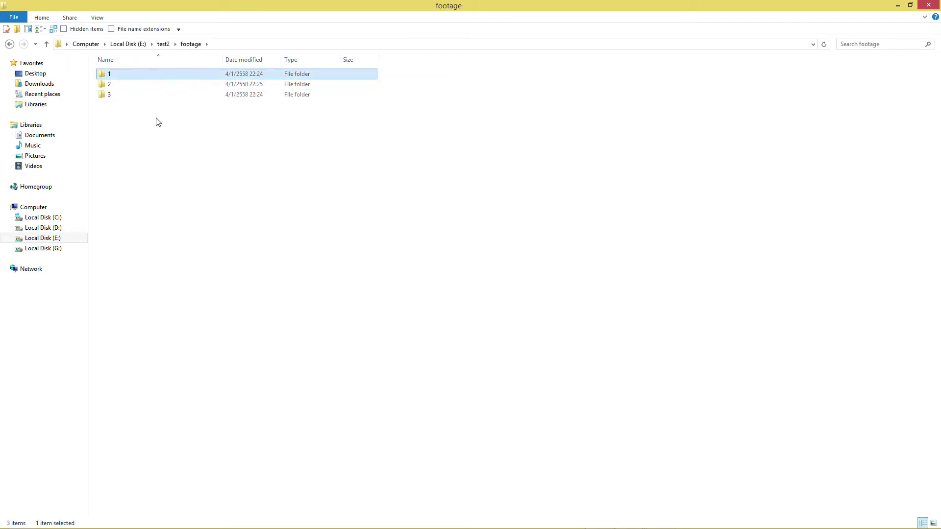
click(207, 203)
key(BackSpace)
key(BackSpace)
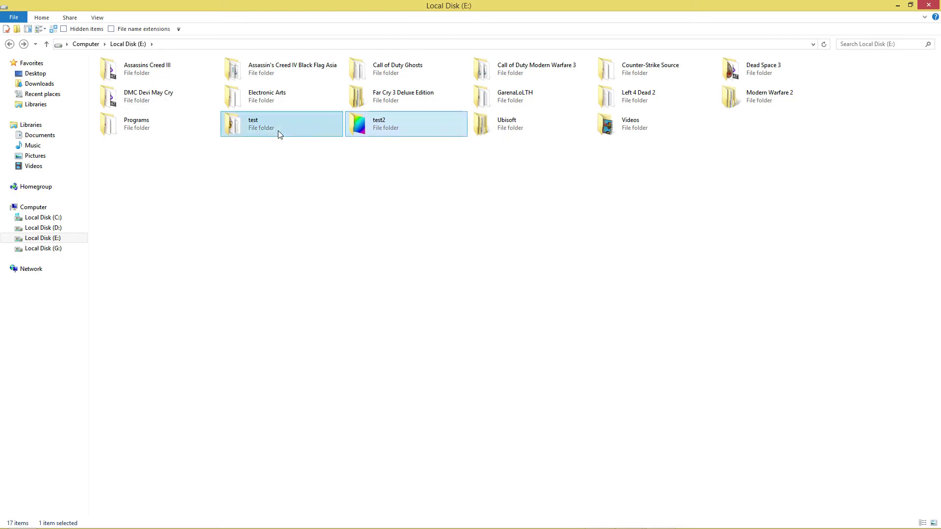
double_click(279, 128)
key(alt+Tab)
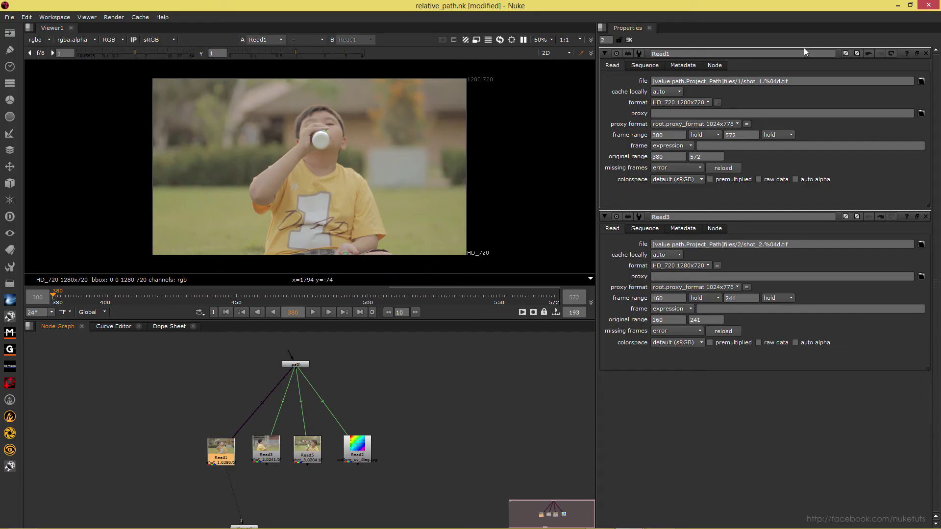
click(287, 371)
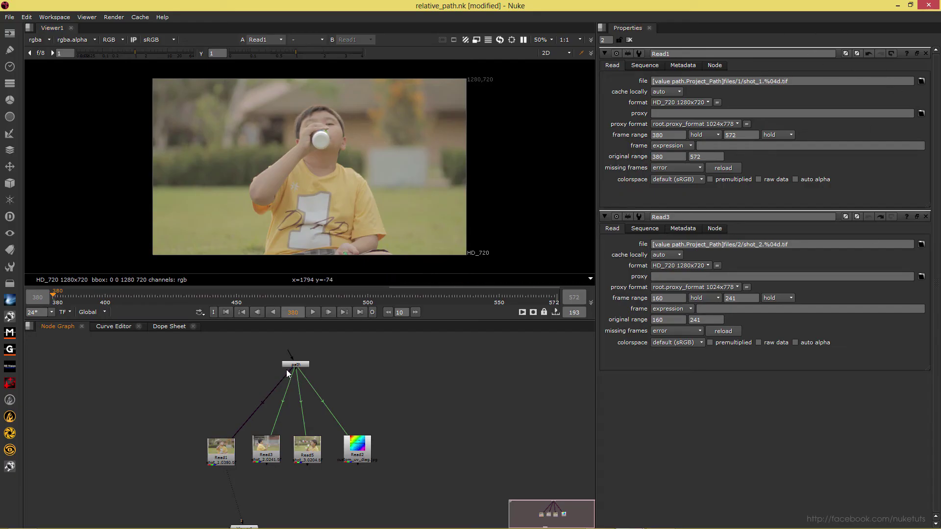
double_click(289, 368)
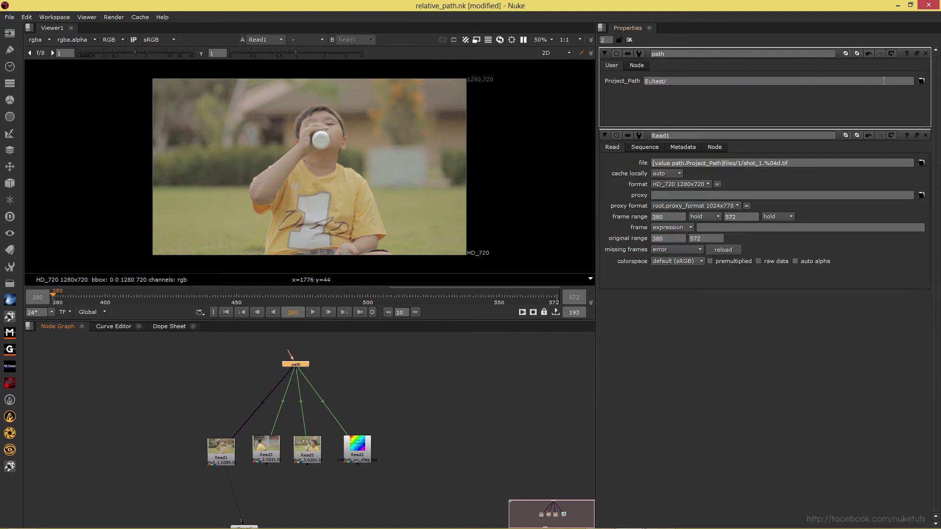
click(922, 81)
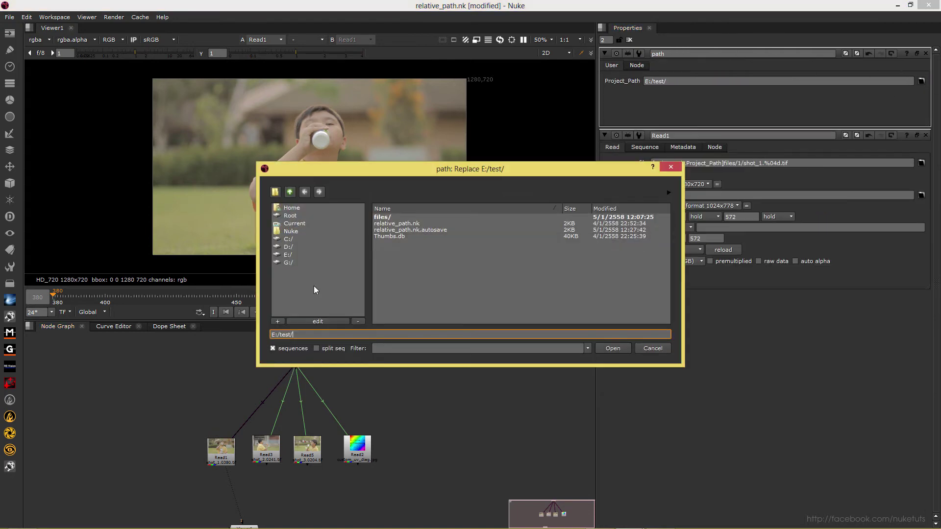
click(303, 255)
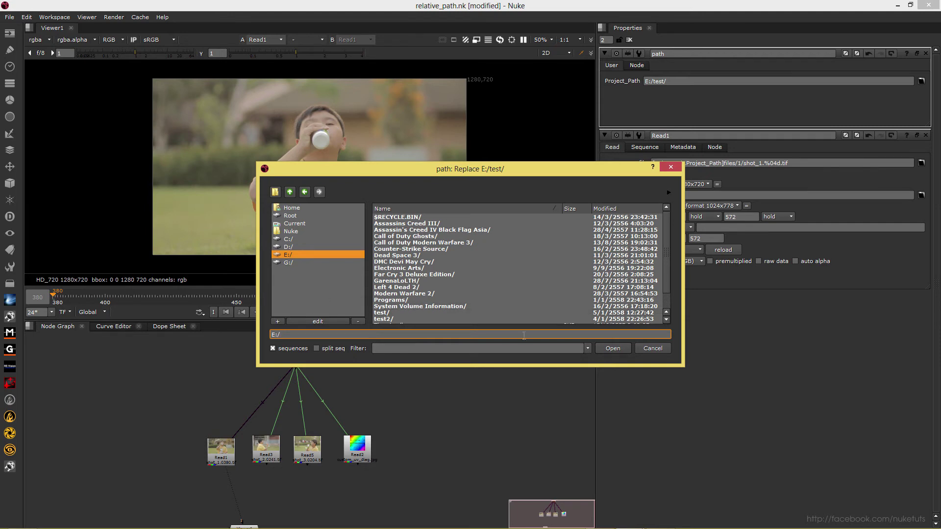
click(661, 350)
Step: Browse for a new project folder in the path node and set its Project_Path to E:/test2/
double_click(234, 454)
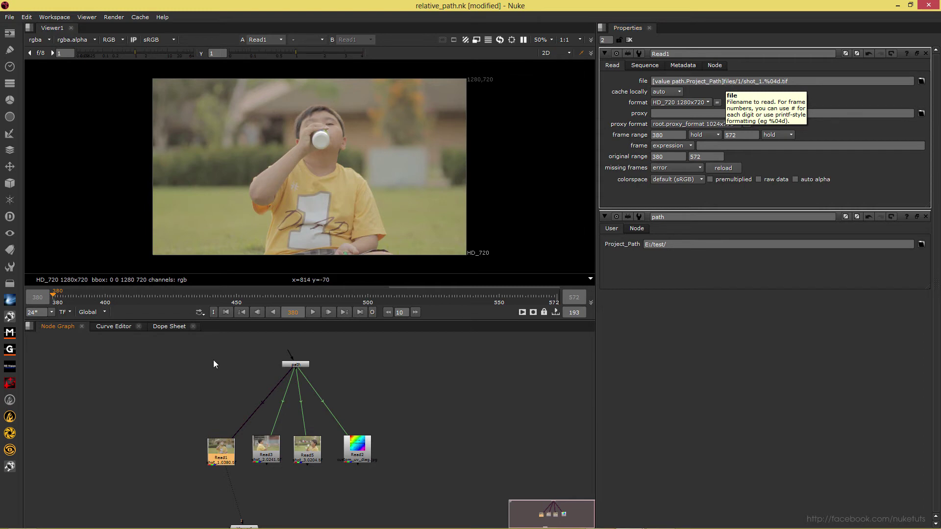
double_click(296, 364)
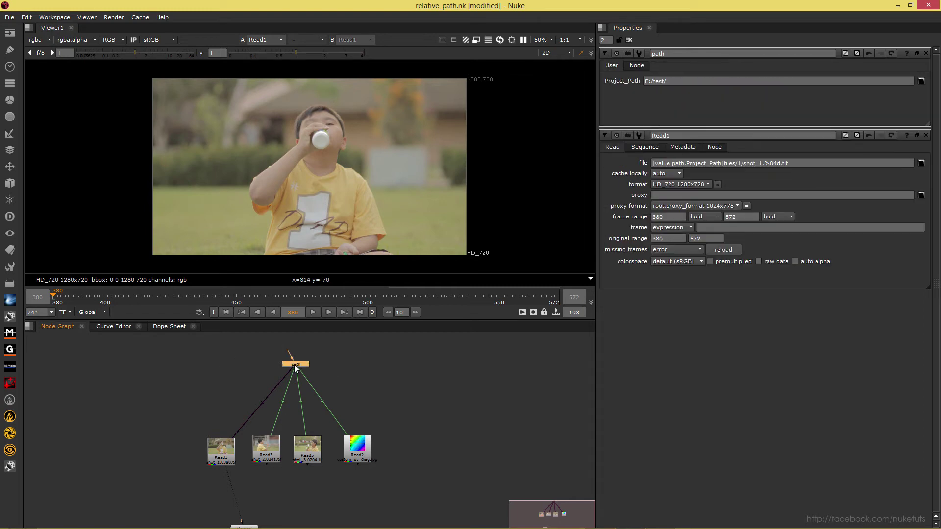
click(921, 81)
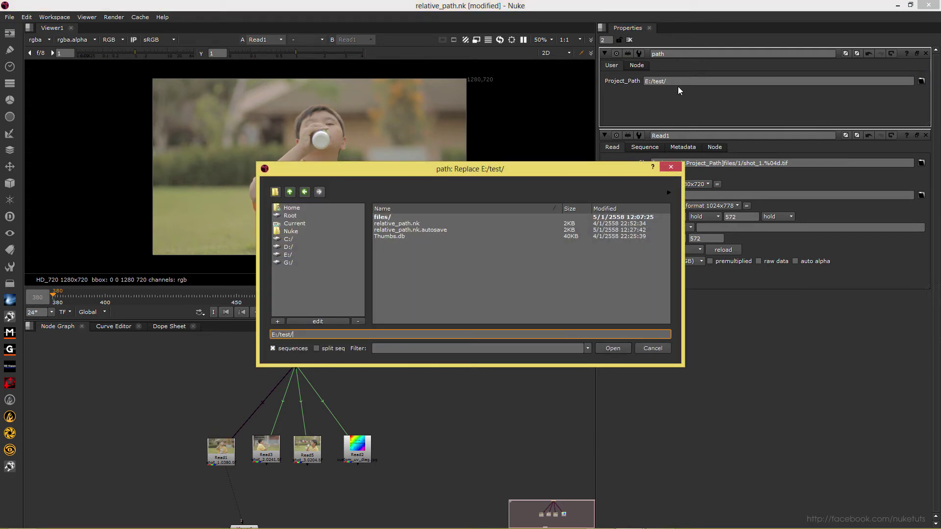
click(291, 191)
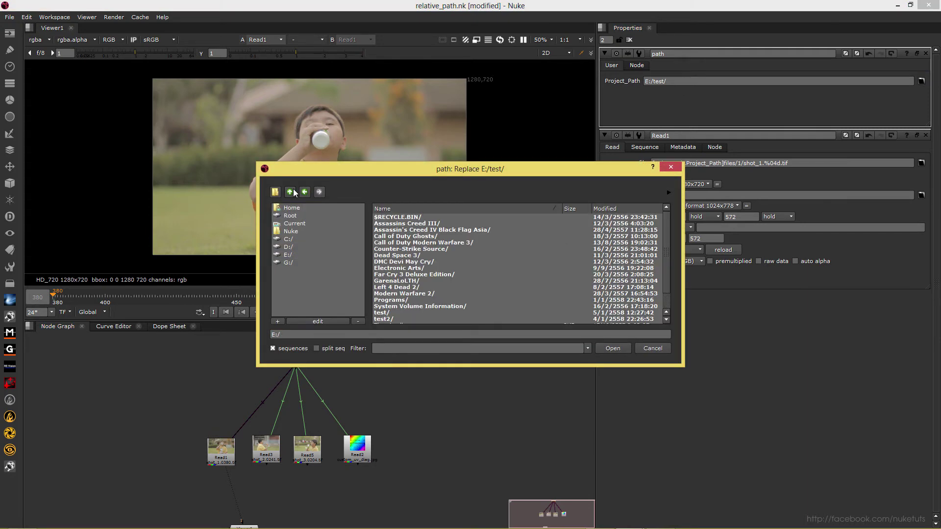
click(393, 318)
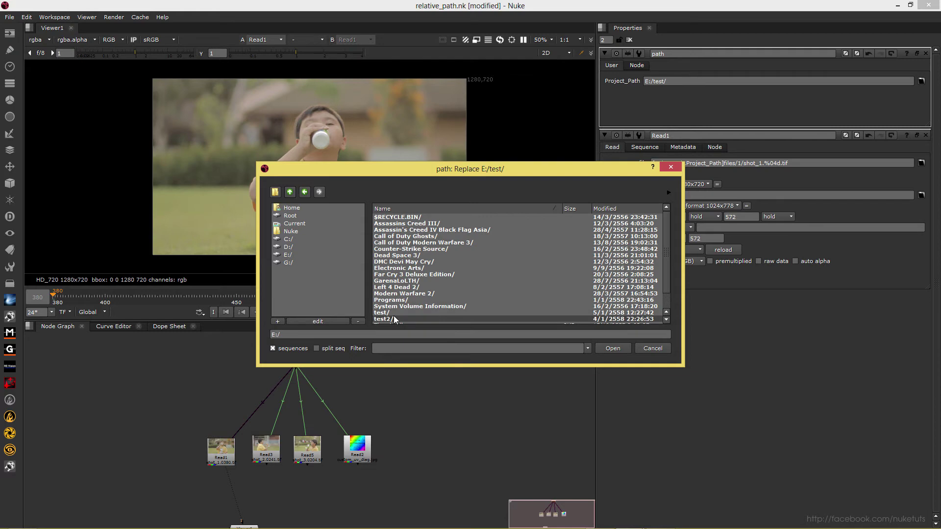
double_click(393, 318)
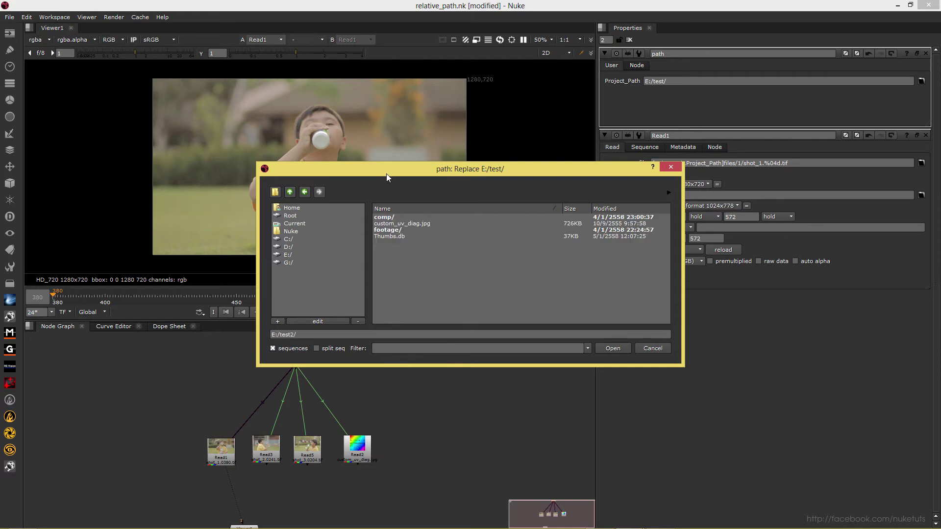
click(390, 230)
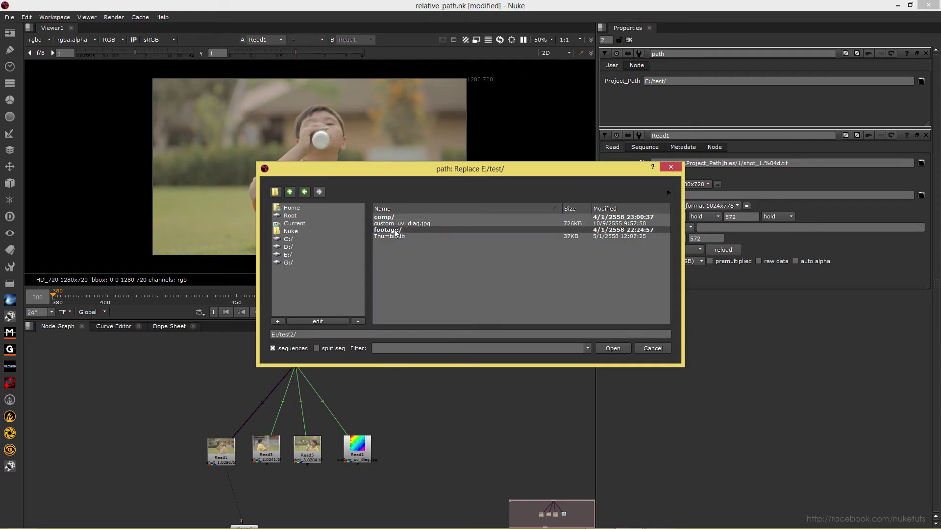
double_click(392, 231)
key(BackSpace)
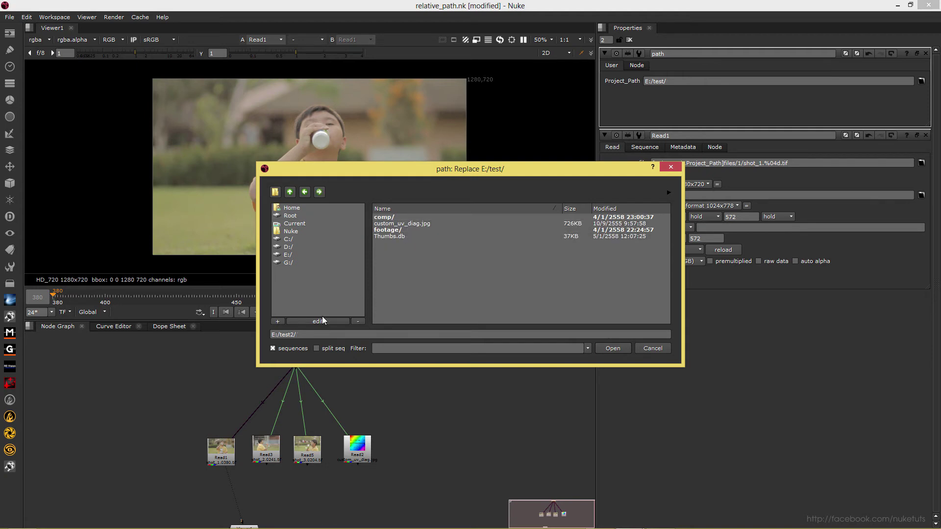
double_click(394, 229)
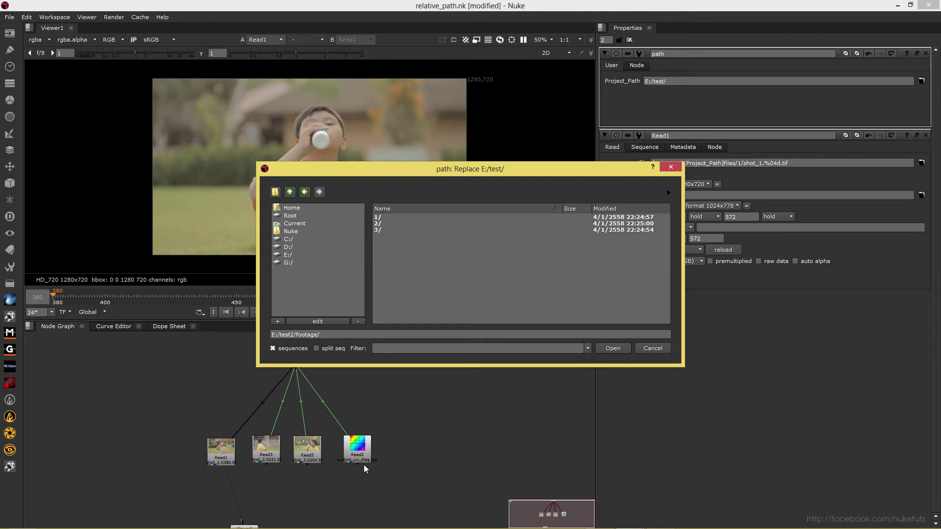
click(289, 191)
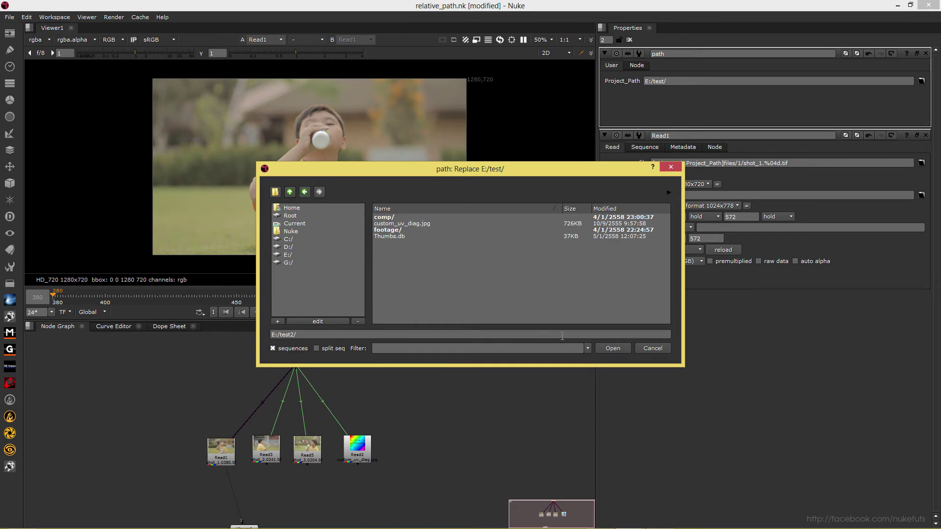
click(612, 349)
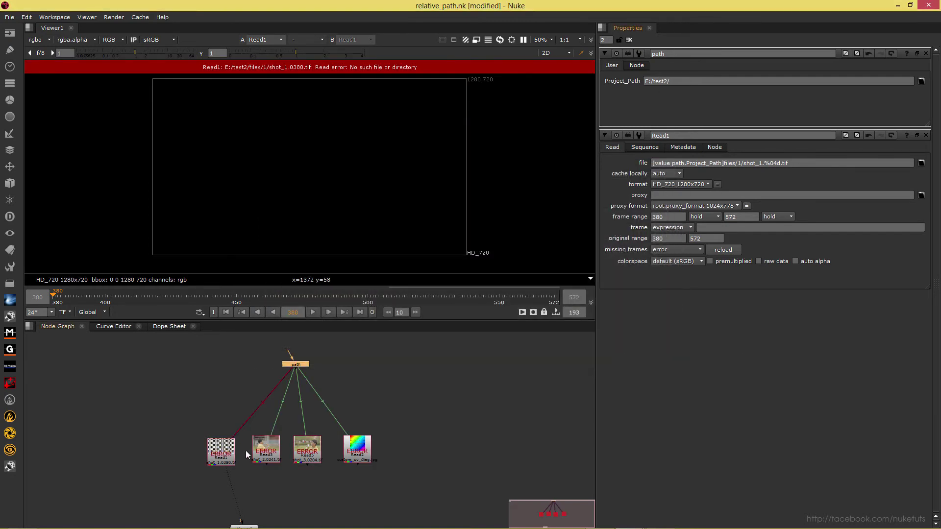
Step: Open Read1's properties, select all four Read nodes and auto-arrange them in the node graph
double_click(222, 454)
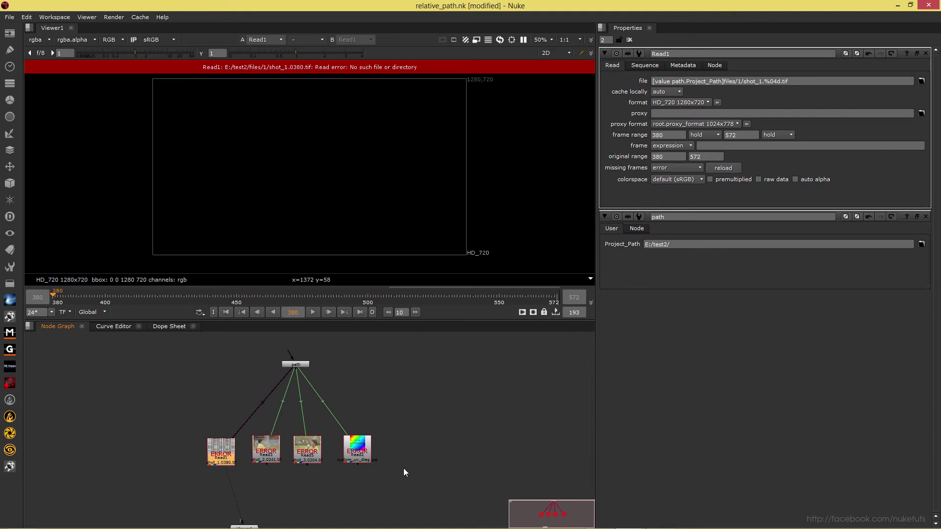
drag(412, 474, 106, 403)
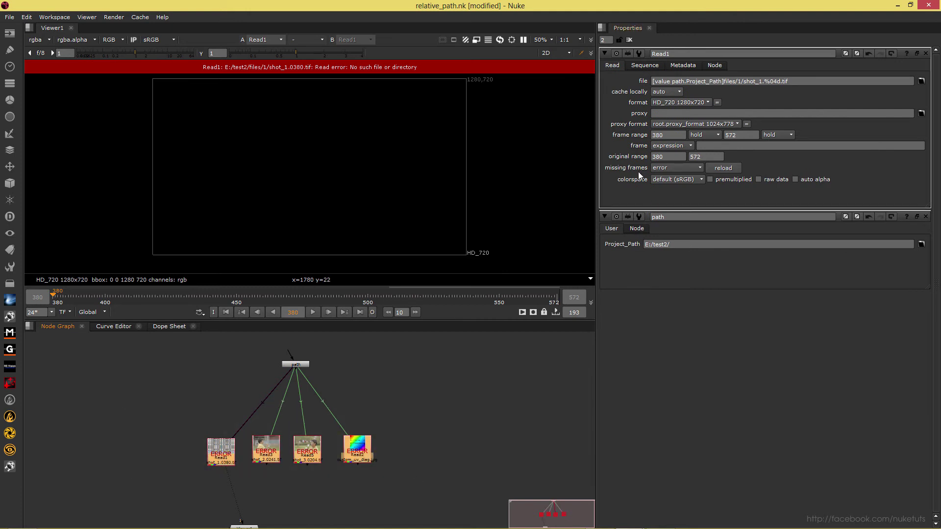
drag(403, 482, 129, 401)
key(l)
Step: Compare the file paths of Read1 and Read2 with the folder structure of E:/test2 in File Explorer
click(725, 81)
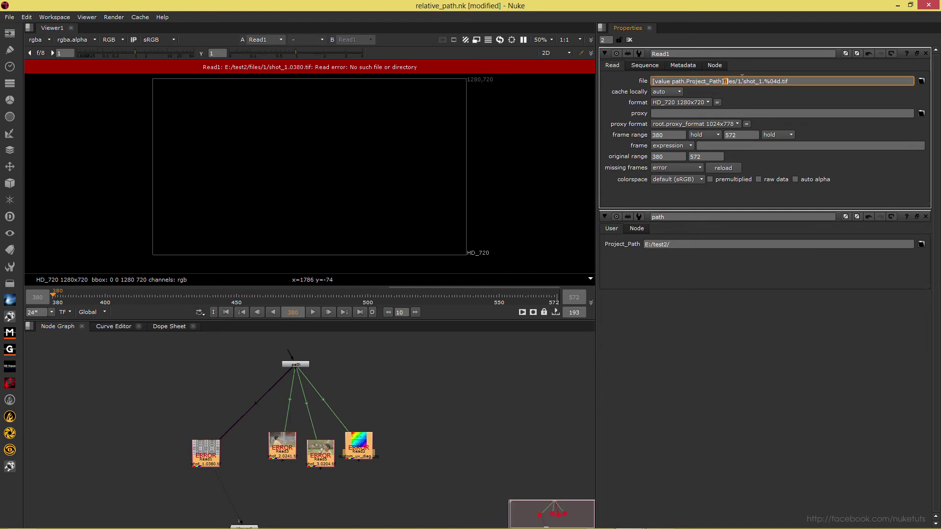
key(alt+Tab)
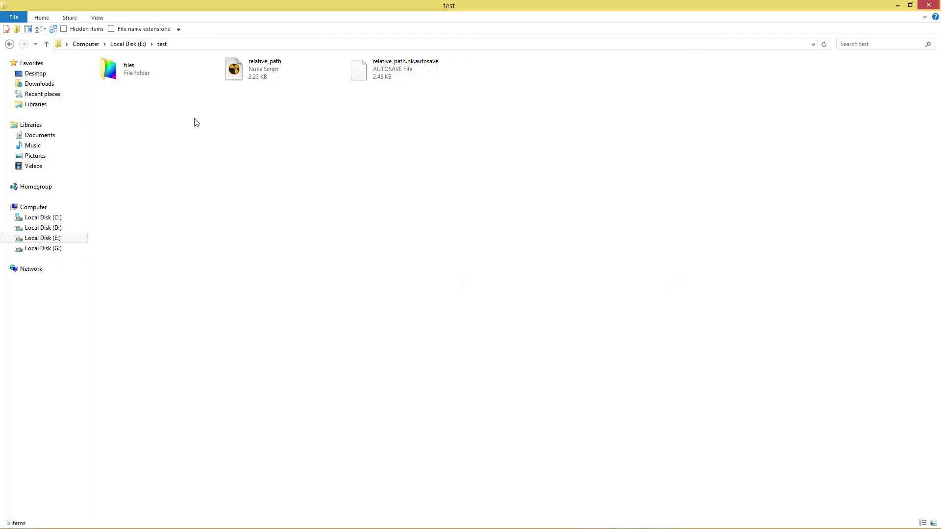
key(alt+Up)
double_click(411, 125)
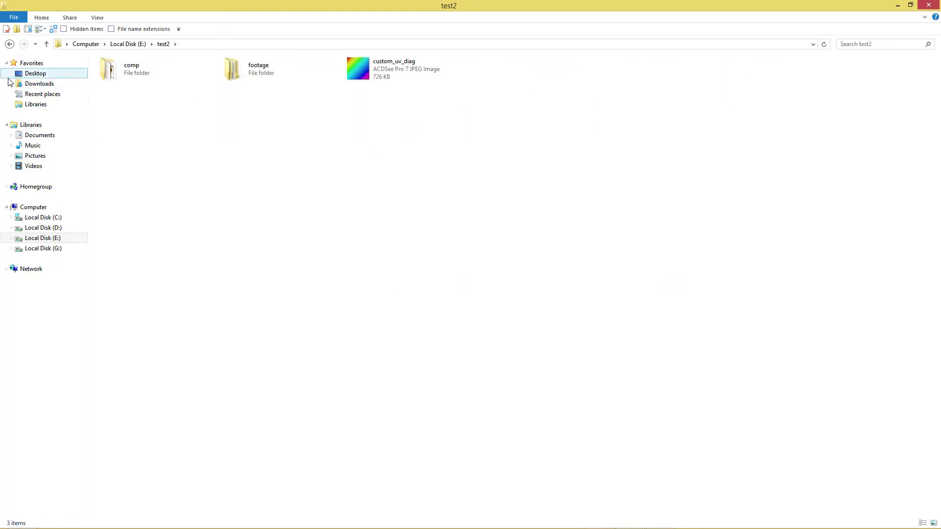
key(alt+Tab)
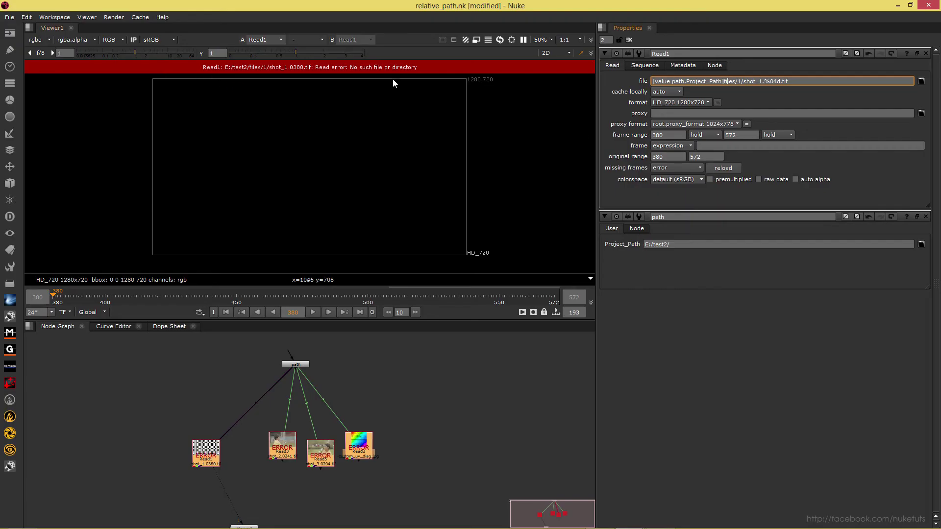
key(alt+Tab)
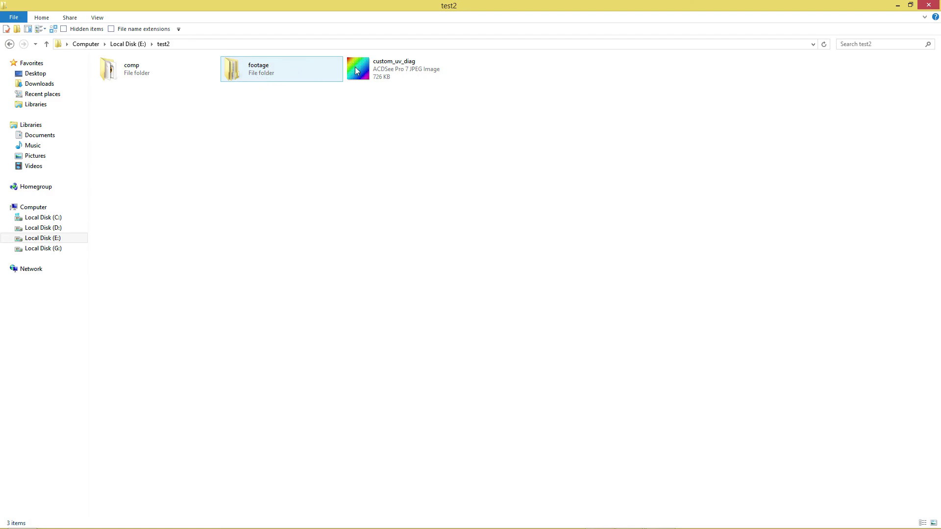
key(alt+Tab)
double_click(368, 442)
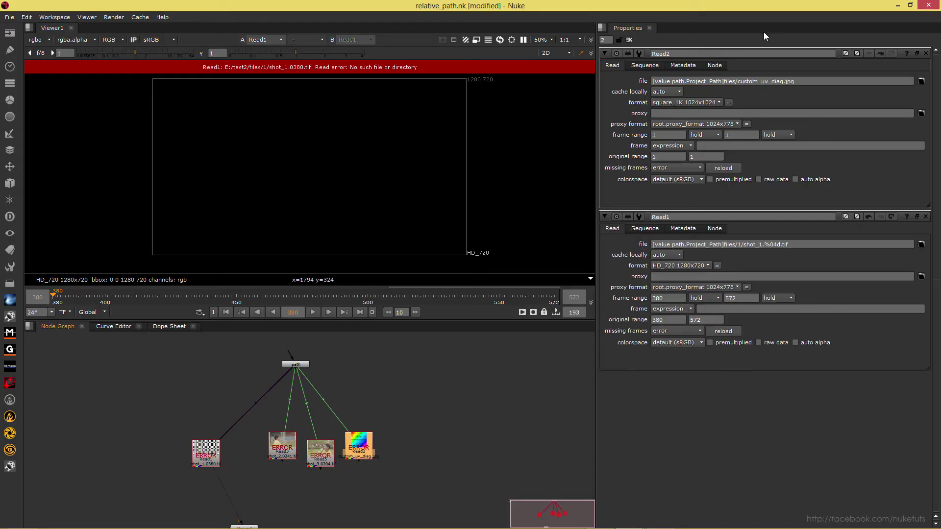
Step: Remove the files/ folder from Read2's file path so it reads [value path.Project_Path]custom_uv_diag.jpg
click(738, 81)
key(BackSpace)
key(BackSpace)
key(BackSpace)
key(BackSpace)
key(BackSpace)
key(BackSpace)
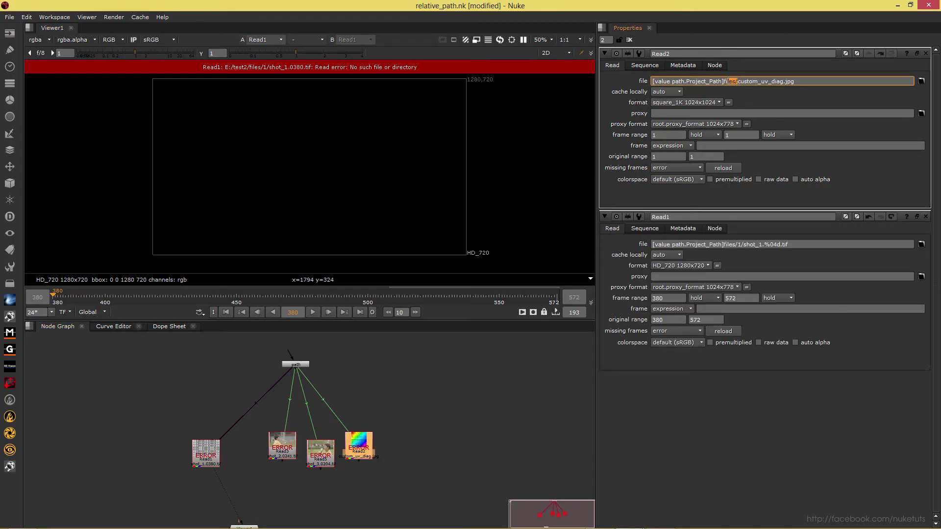
key(Return)
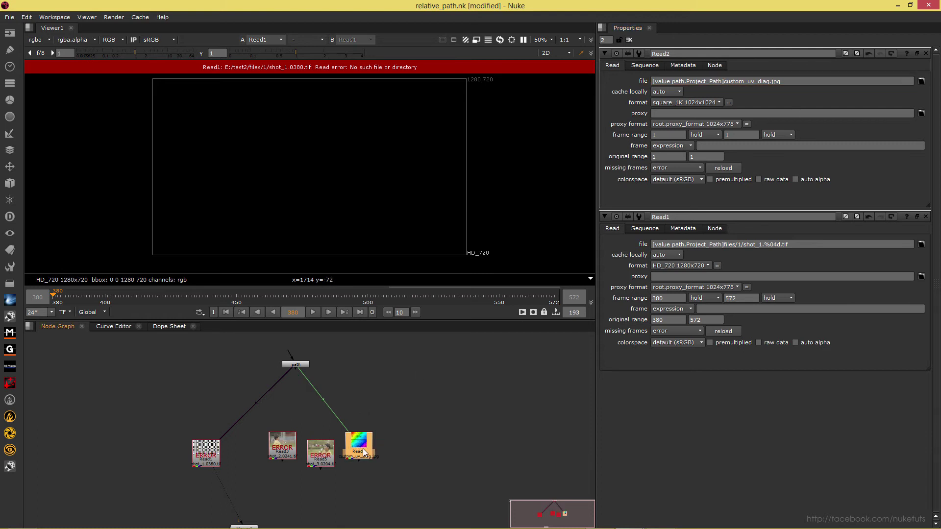
Step: Check the footage folder of E:/test2 in File Explorer, then return to Nuke and open Read3's properties
click(300, 454)
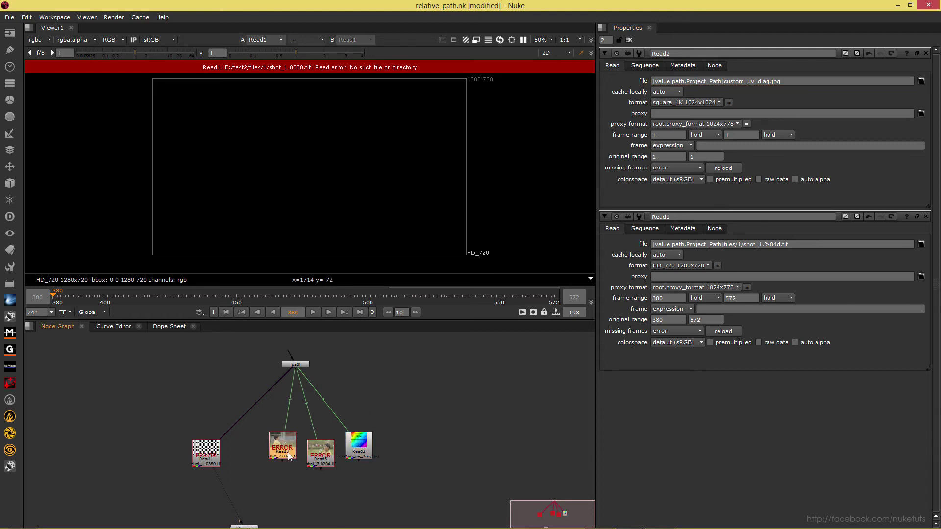
key(alt+Tab)
double_click(251, 80)
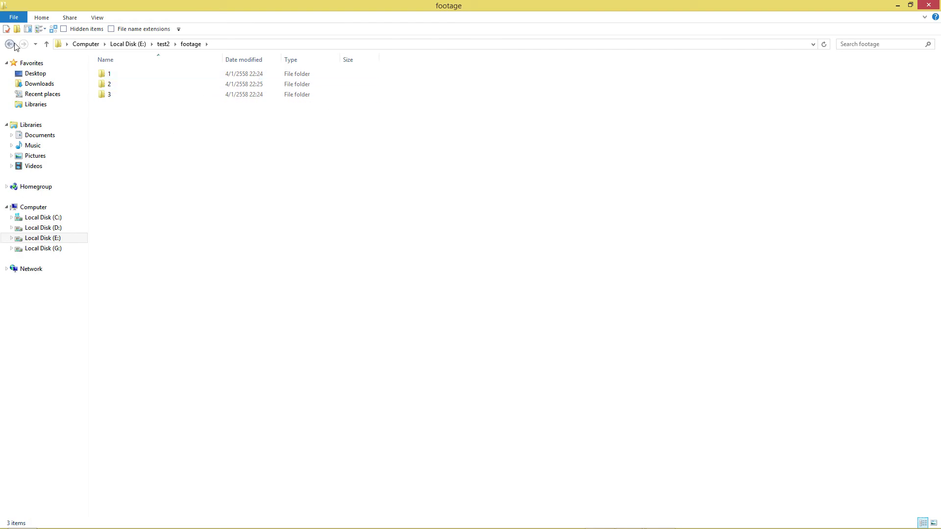
key(alt+Tab)
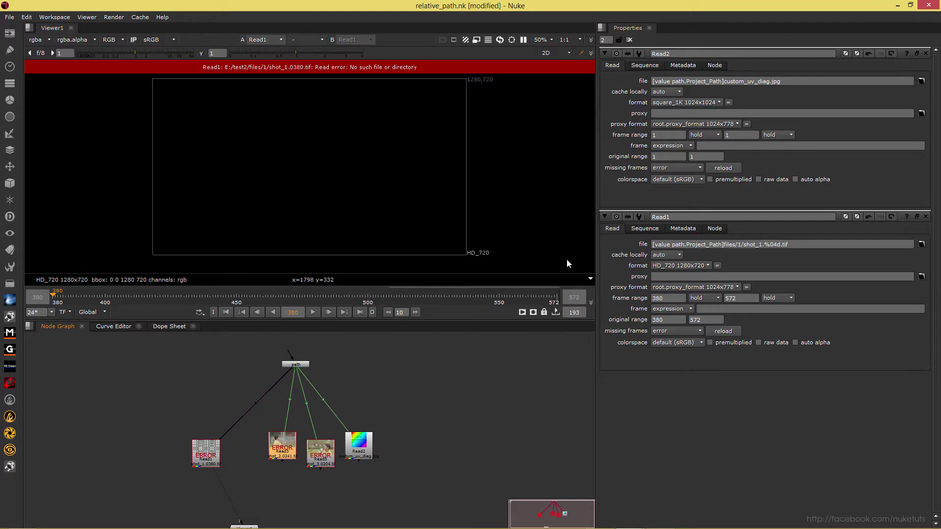
double_click(282, 447)
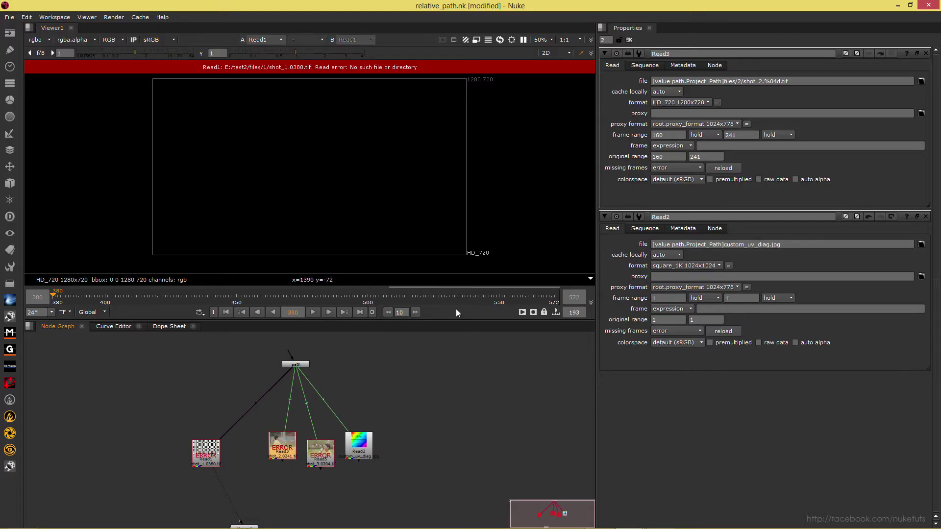
Step: Replace "files" with "footage" in the file paths of Read1, Read3 and Read5 using Search/Replace
drag(156, 389, 341, 513)
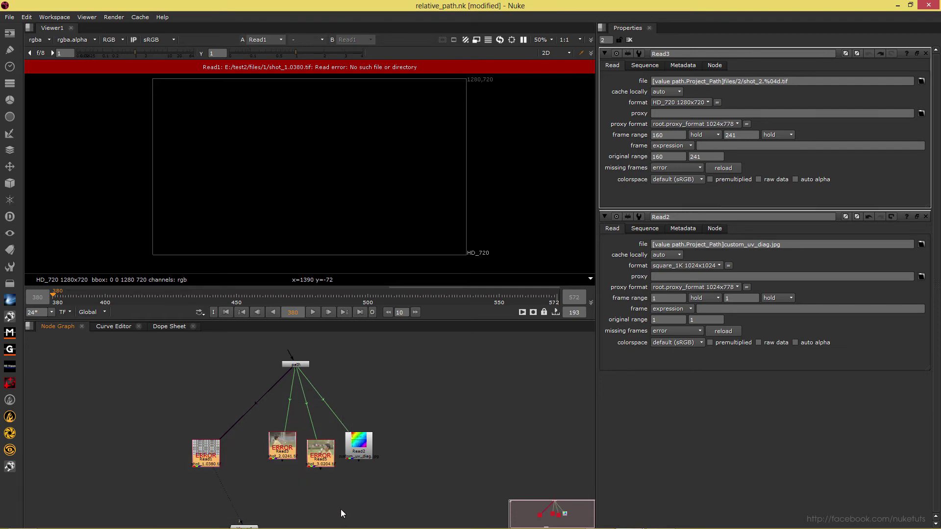
key(ctrl+/)
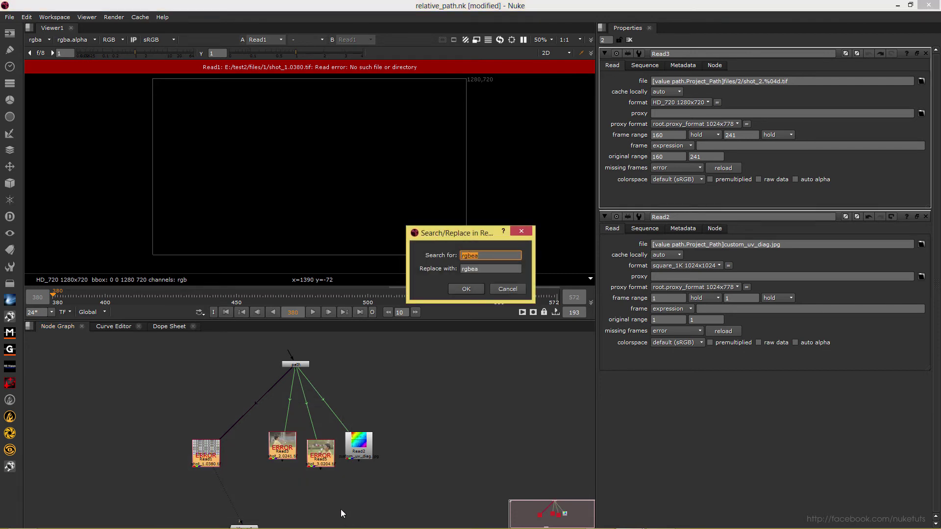
text(files)
key(Tab)
text(footage)
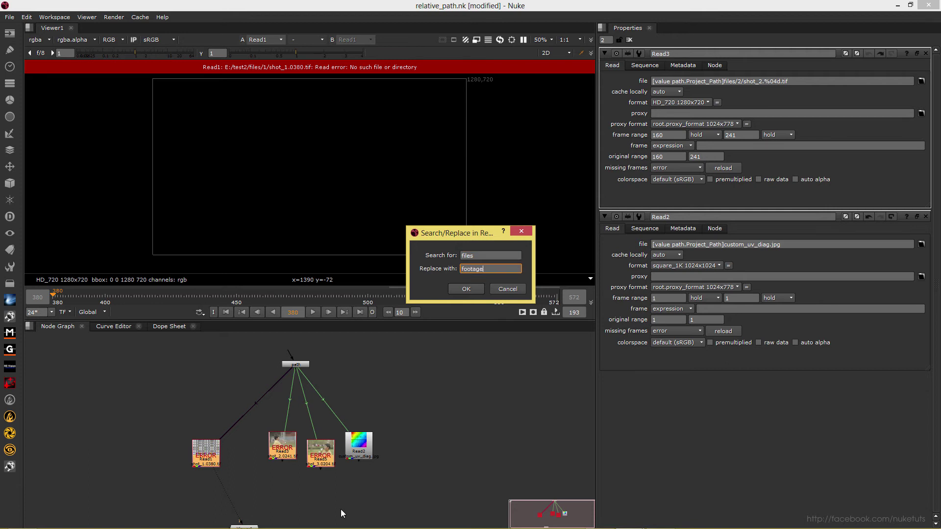
key(Return)
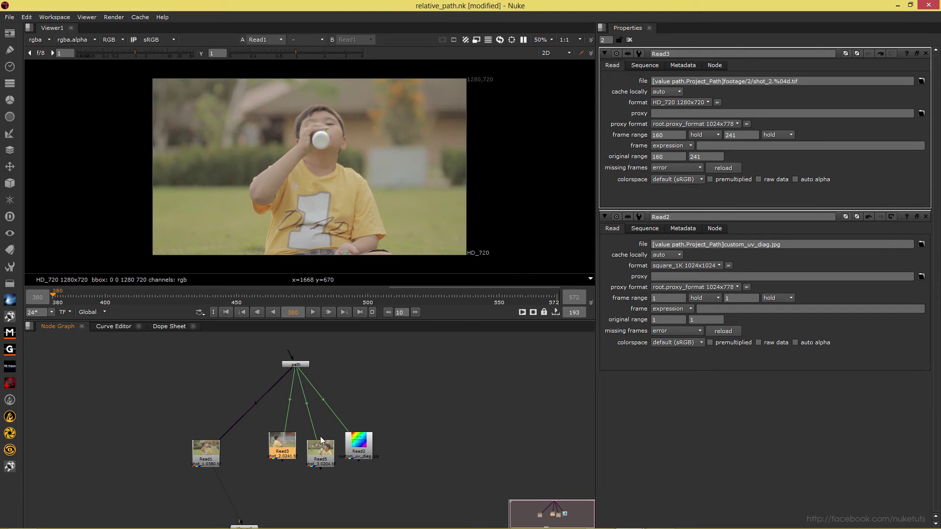
Step: Show Read5 and Read1 in the viewer to check that their footage loads
key(1)
click(325, 457)
key(1)
click(260, 458)
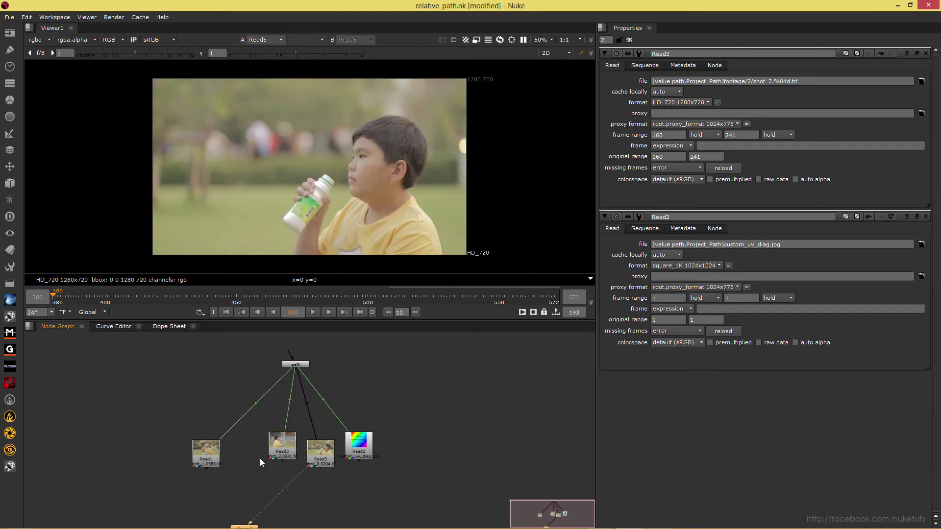
click(215, 446)
key(1)
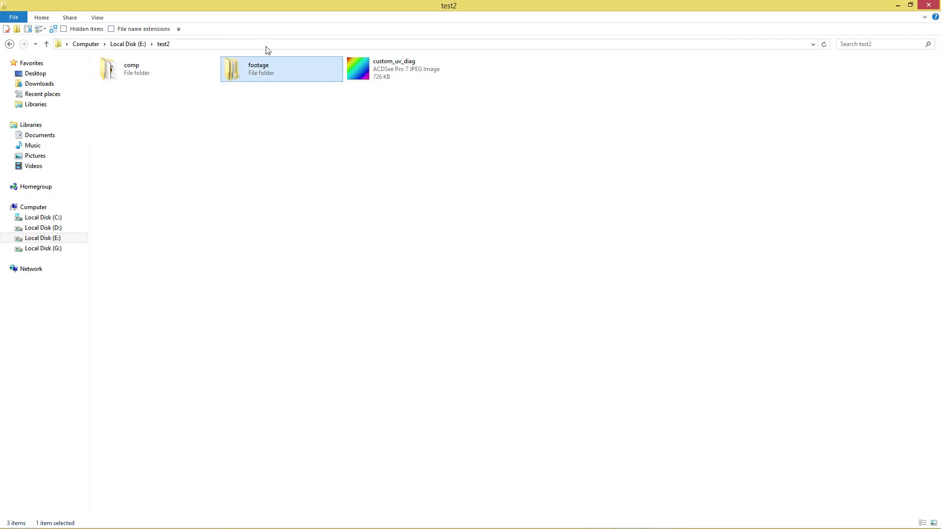
Step: Compare the path node's Project_Path and Read1's file path with the footage folder of E:/test2 in File Explorer
key(alt+Tab)
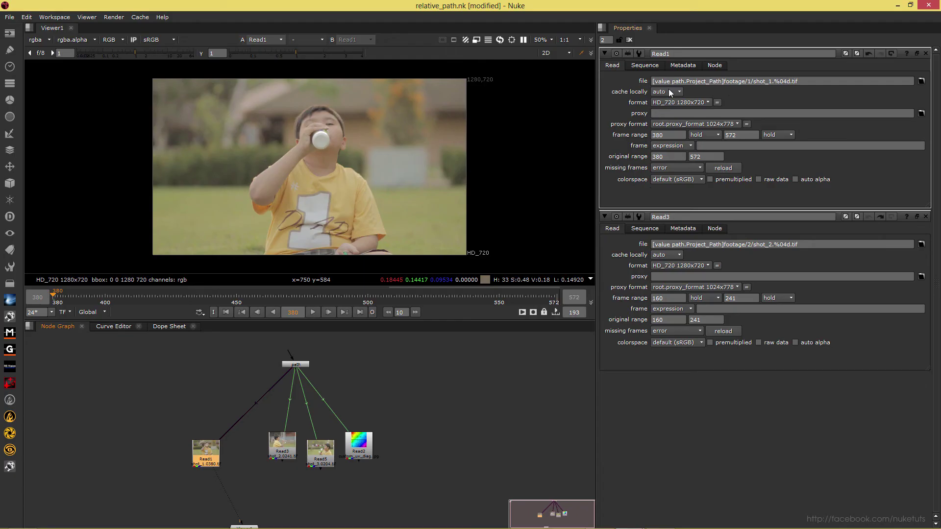
double_click(303, 365)
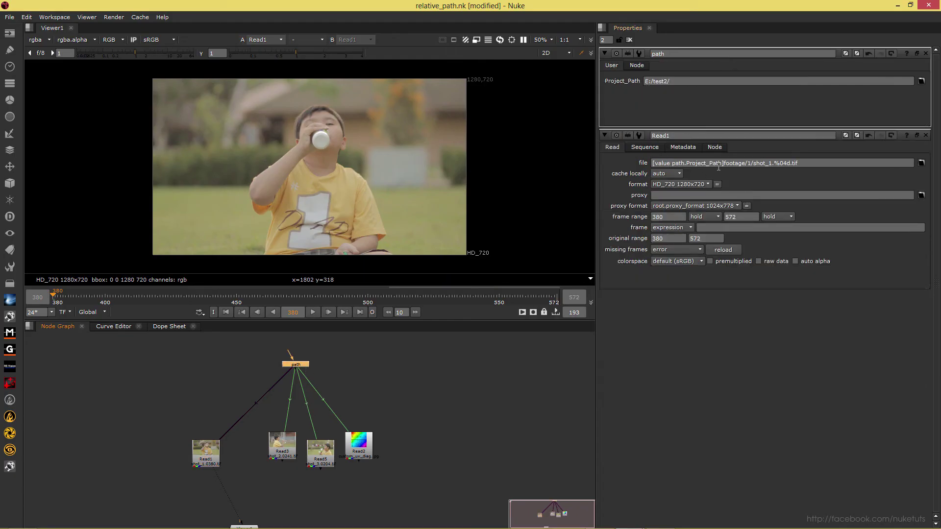
key(alt+Tab)
double_click(259, 71)
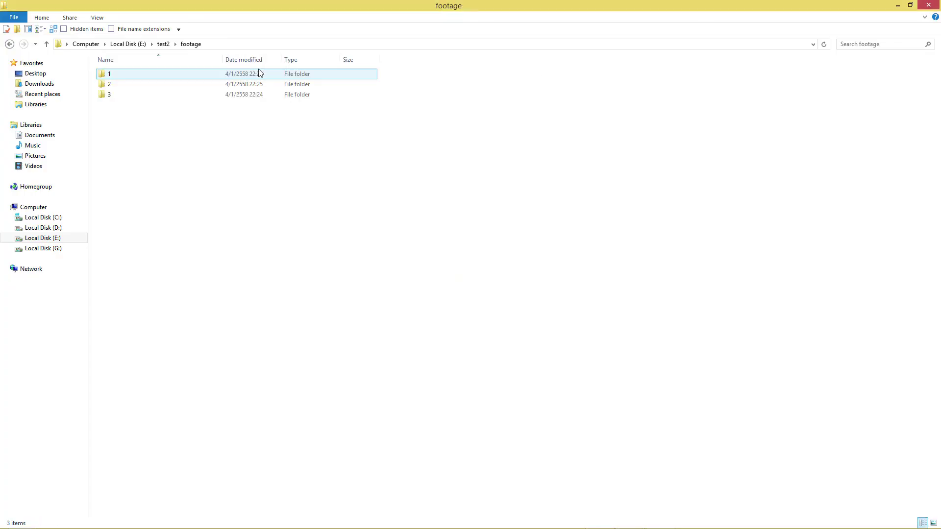
key(alt+Tab)
drag(747, 164, 760, 163)
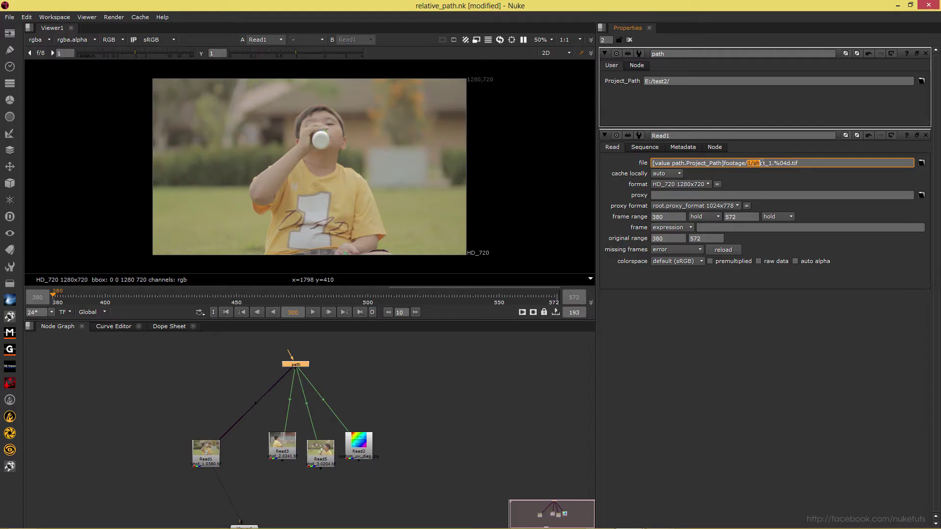
click(701, 173)
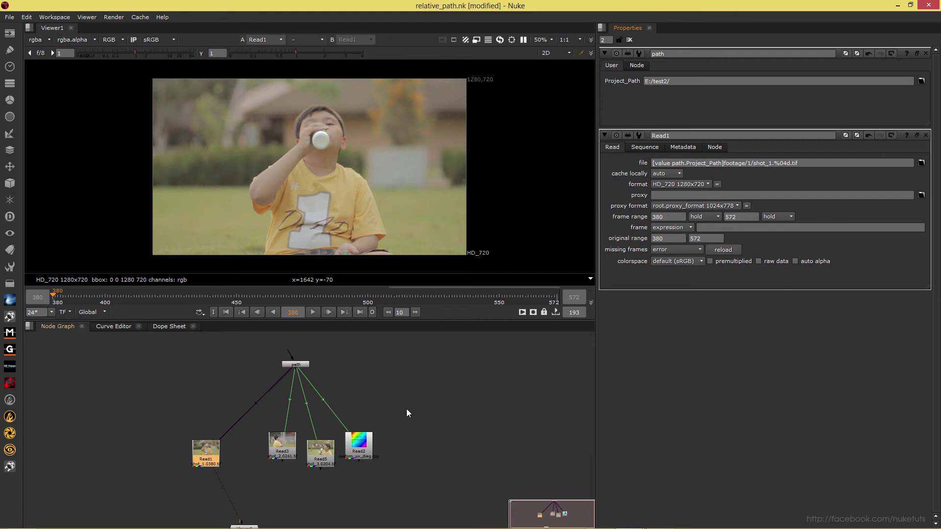
Step: Browse from the footage folder of test2 up to drive E:, open the test folder, and switch back to Nuke
key(alt+Tab)
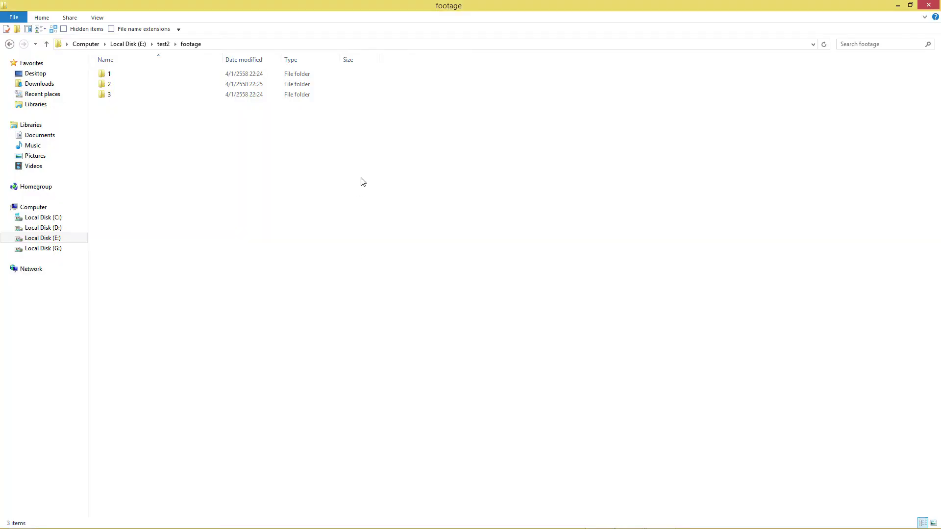
key(BackSpace)
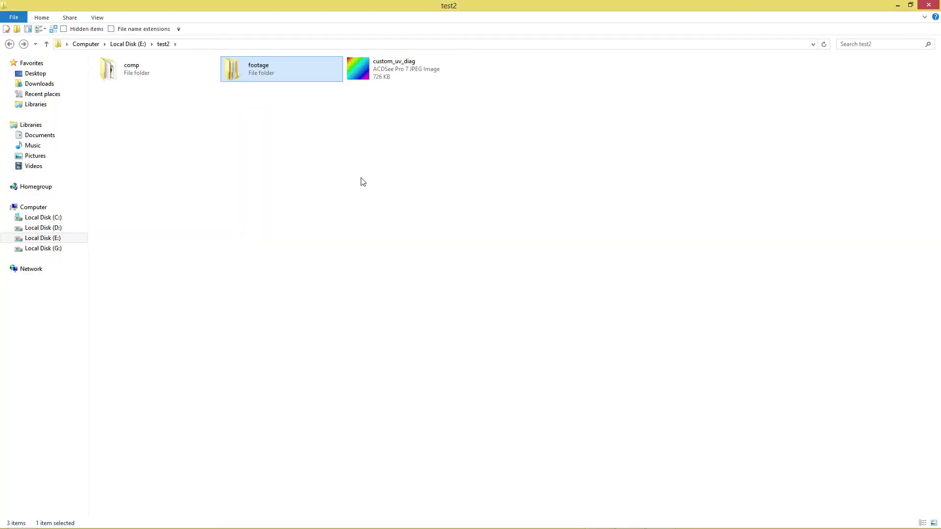
key(Return)
key(BackSpace)
key(BackSpace)
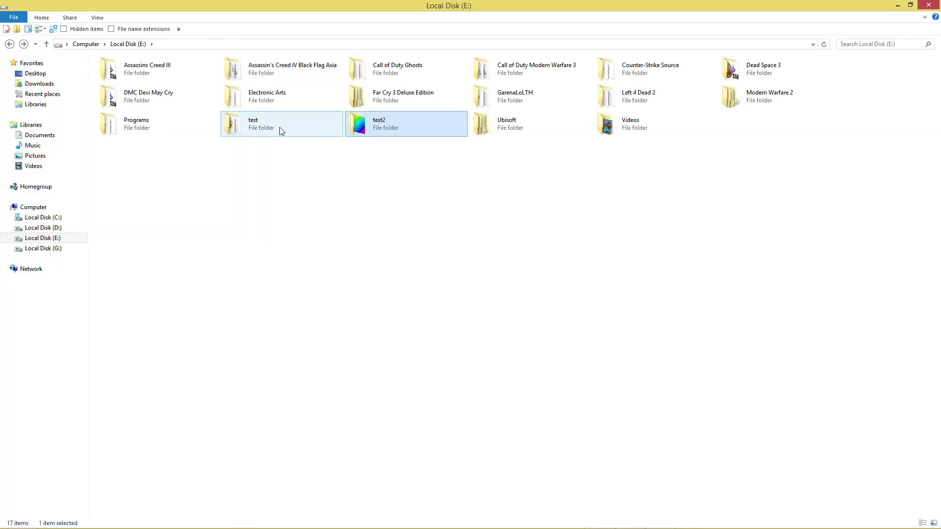
double_click(282, 130)
key(alt+Tab)
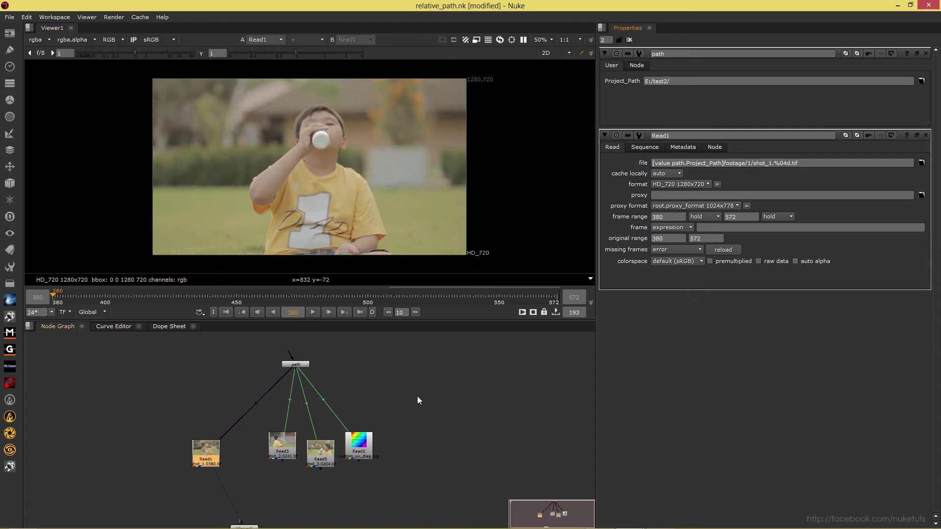
Step: Undo the relative path setup back to the unconnected Read nodes with absolute D:/test file paths and no path node
key(ctrl+z)
key(ctrl+z)
key(ctrl+z)
key(ctrl+z)
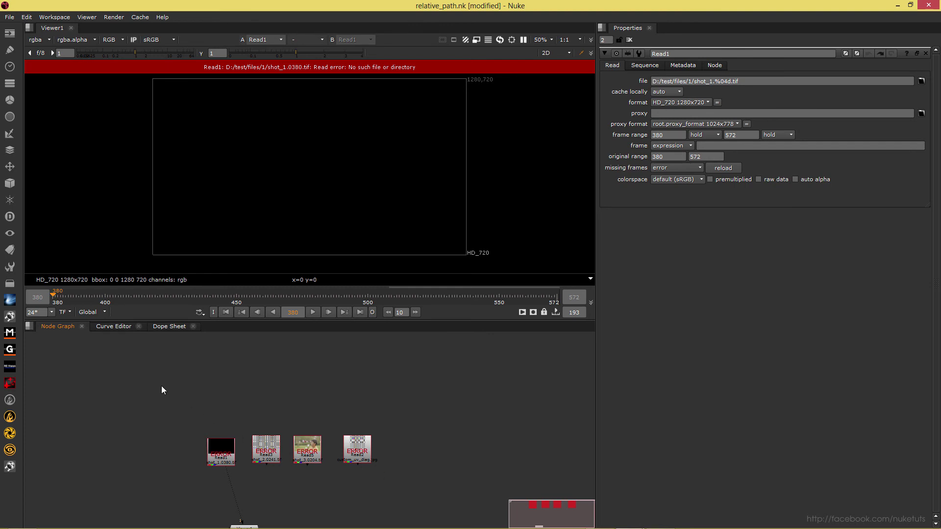
Step: Open Read5's properties and replace D:/ with E:/ in the file paths of all four Read nodes using Search/Replace
drag(100, 364, 395, 492)
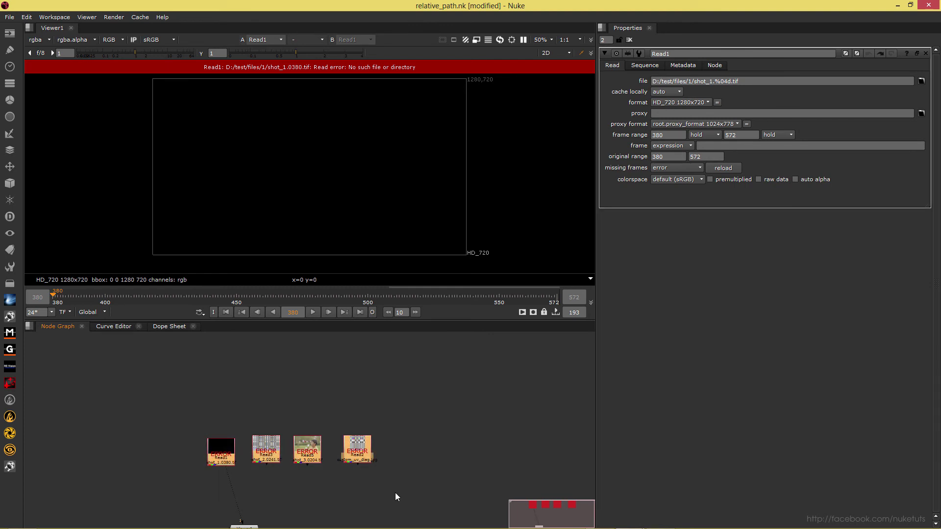
double_click(310, 454)
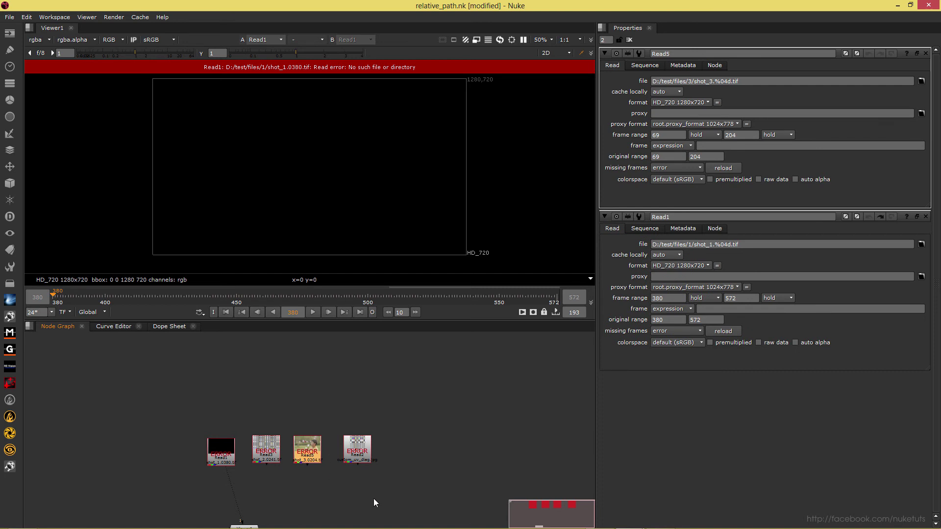
drag(439, 496, 162, 365)
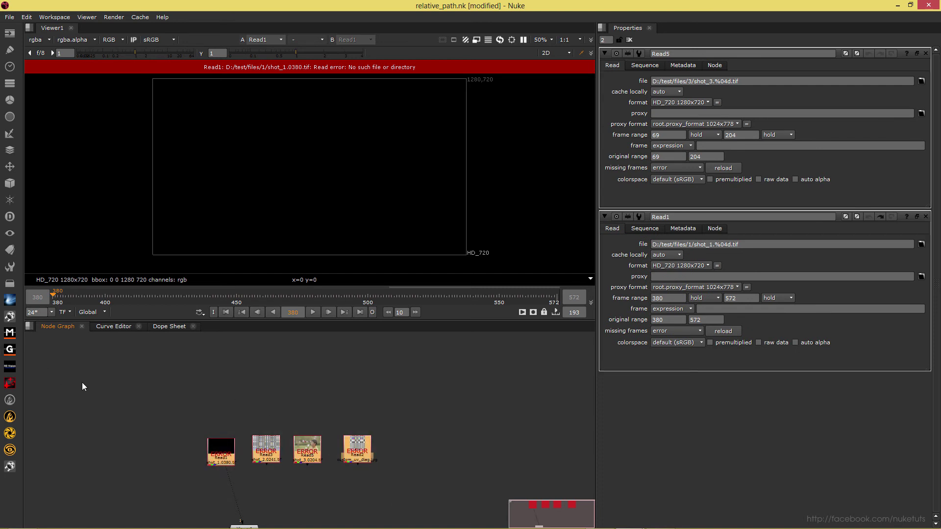
drag(98, 385, 432, 492)
key(ctrl+f)
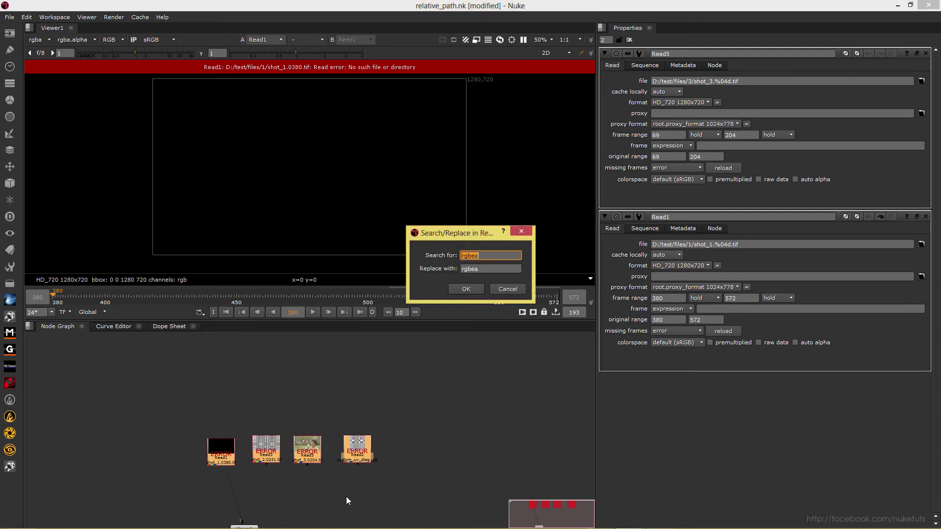
text(D:/)
key(Tab)
text(E:)
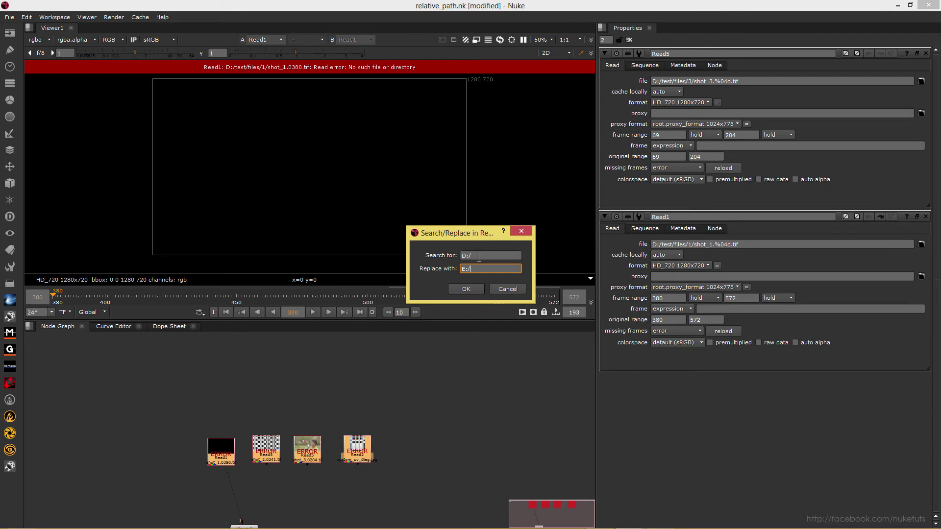
key(shift+Tab)
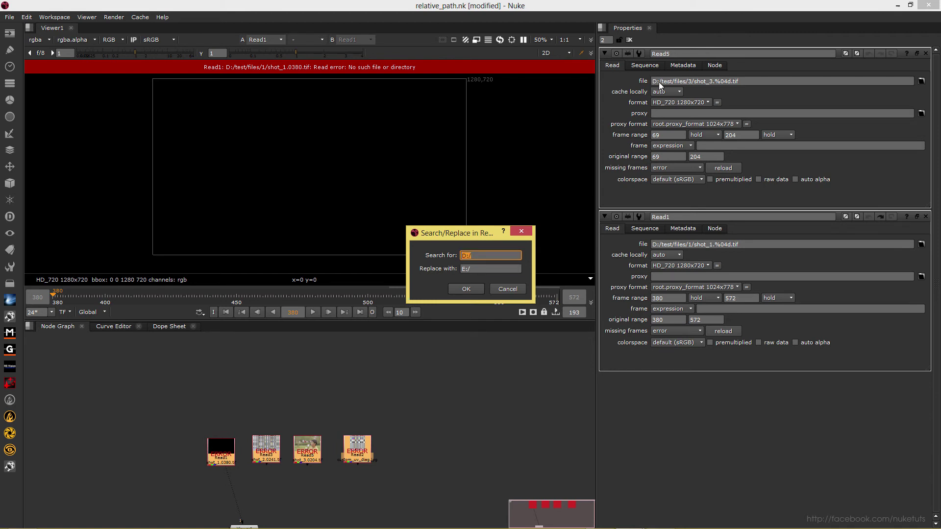
key(Tab)
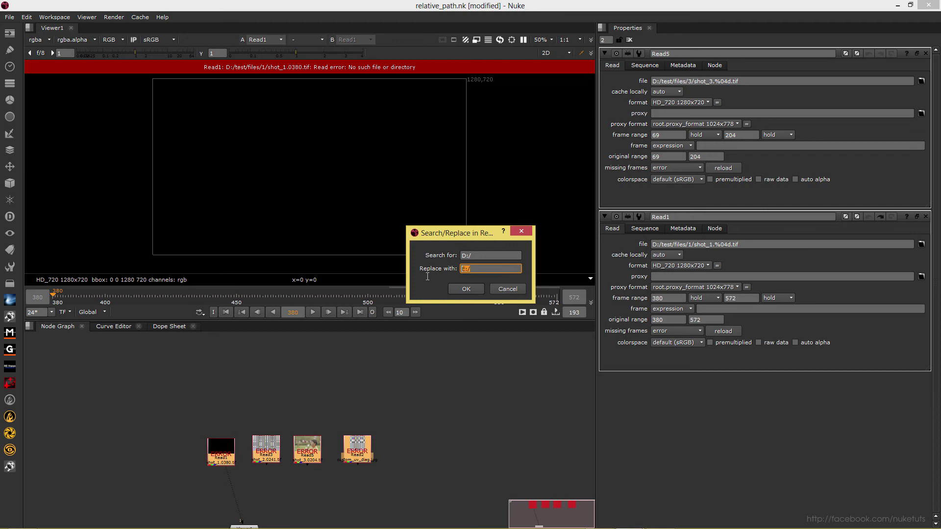
click(466, 289)
click(439, 403)
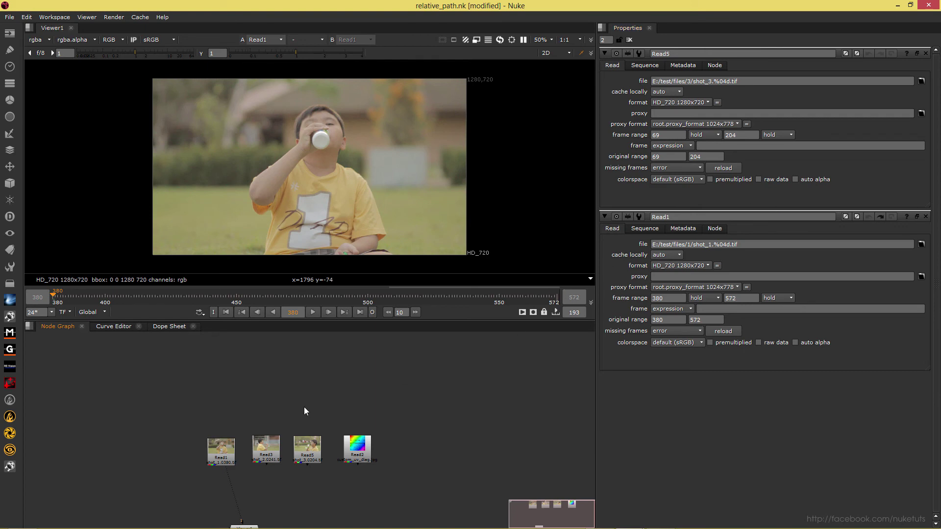
Step: Show Read3, Read5, Read2 and Read1 in turn in the viewer and open Read1's properties
click(259, 450)
key(1)
click(314, 453)
key(1)
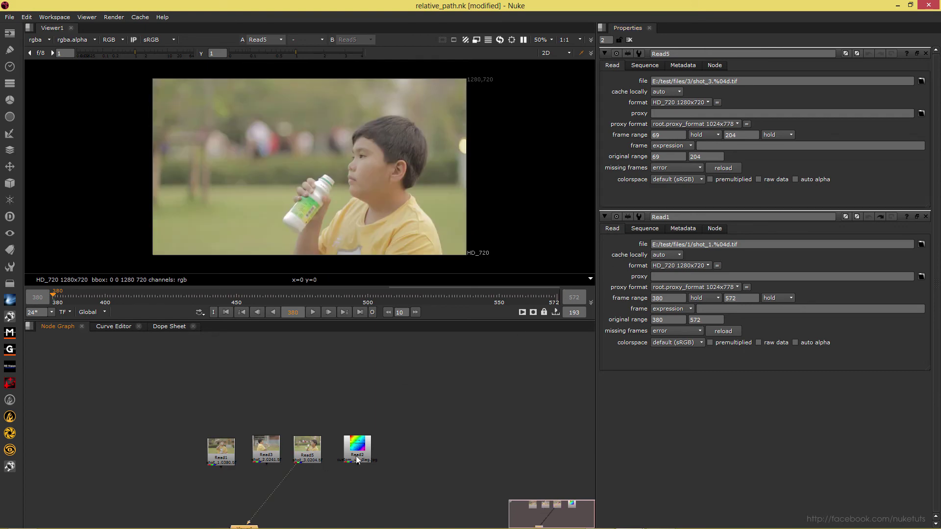
click(363, 453)
key(1)
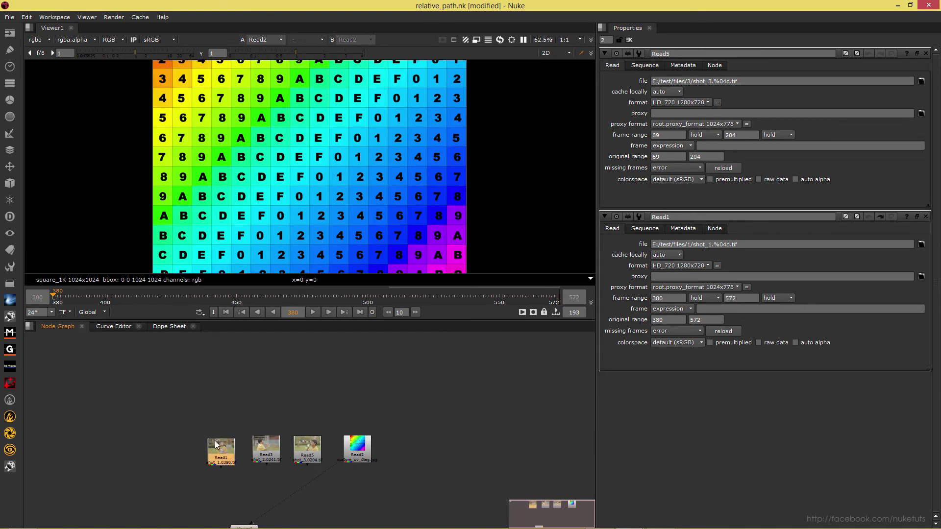
double_click(216, 444)
key(1)
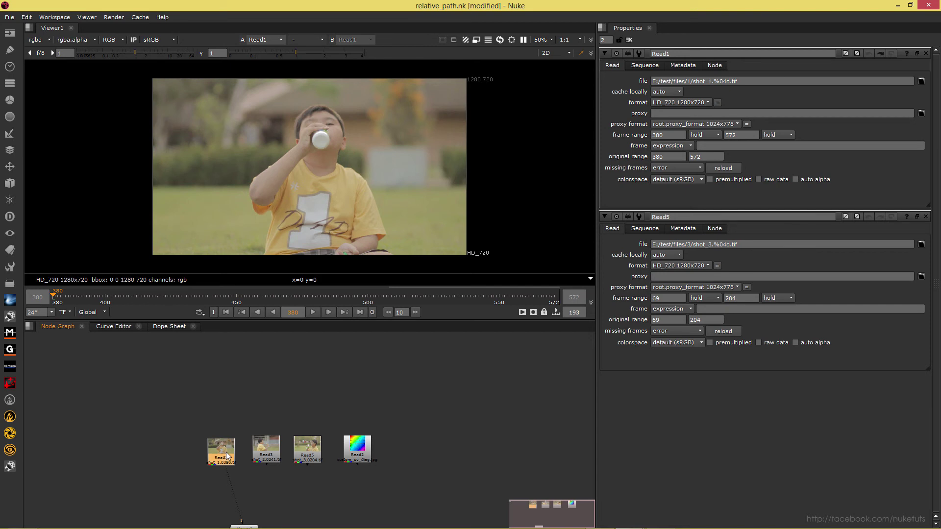
Step: Open the Project Settings, and open the properties of Read1, Read3 and Read2 in turn to compare their file paths with the script path
click(442, 426)
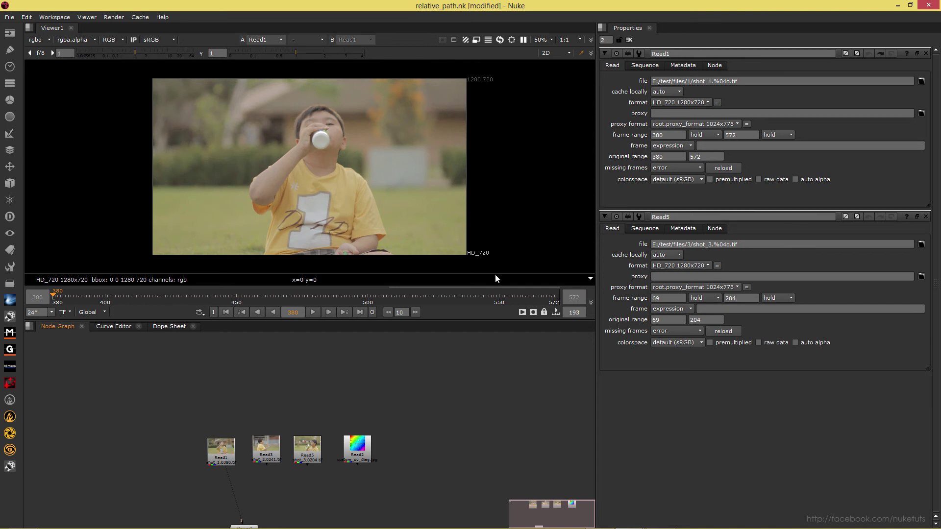
key(s)
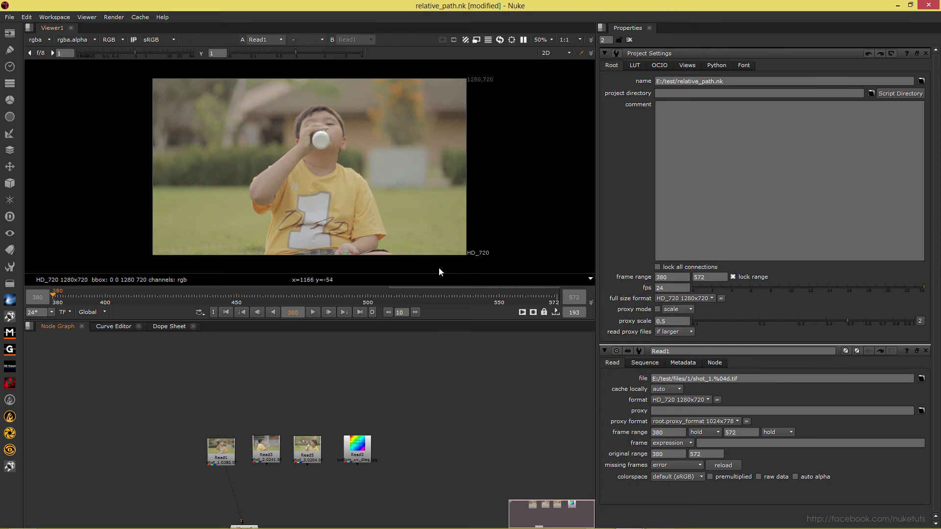
key(alt+Tab)
double_click(221, 450)
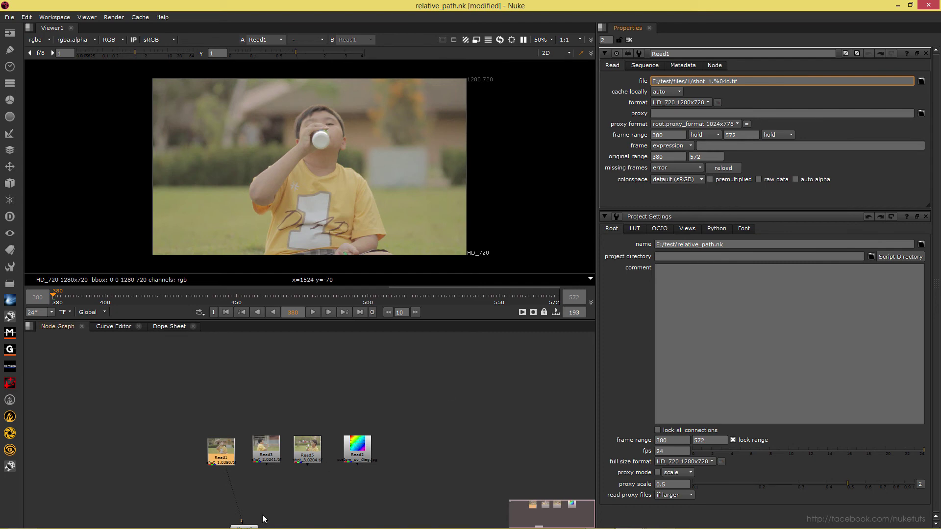
click(293, 442)
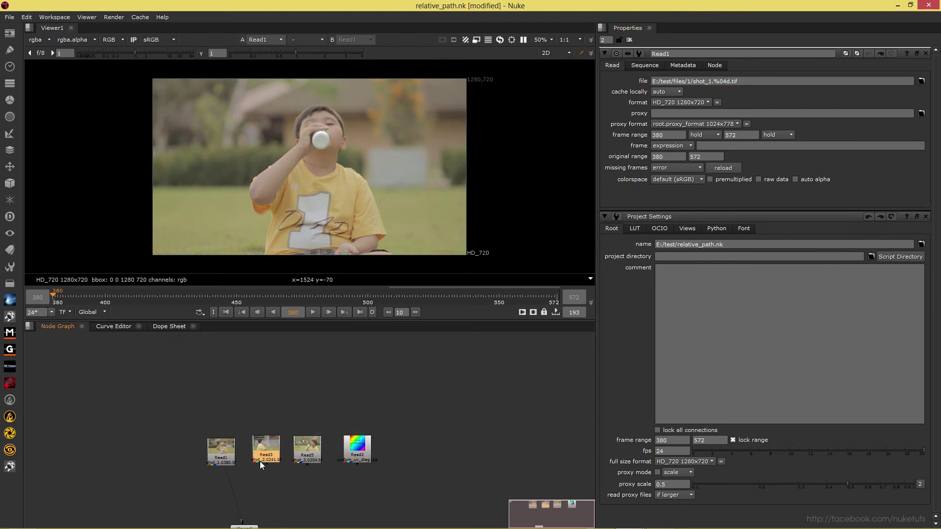
double_click(260, 460)
double_click(357, 446)
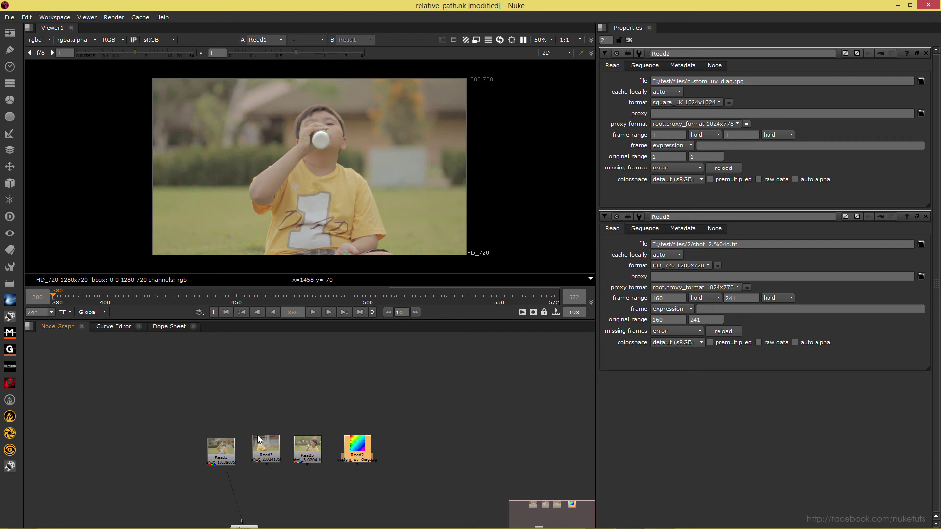
Step: Open the properties of Read1, Read3, Read5 and Read2 in turn to examine their file paths
click(143, 398)
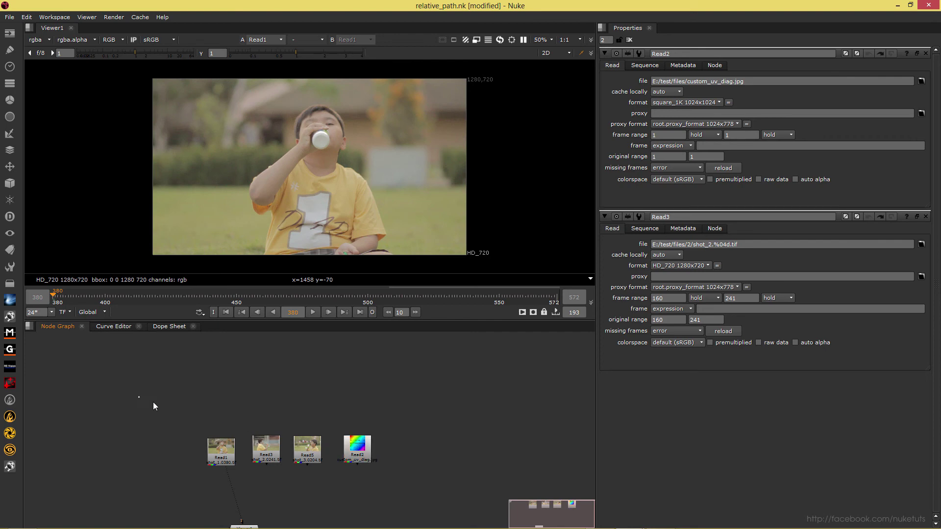
double_click(220, 447)
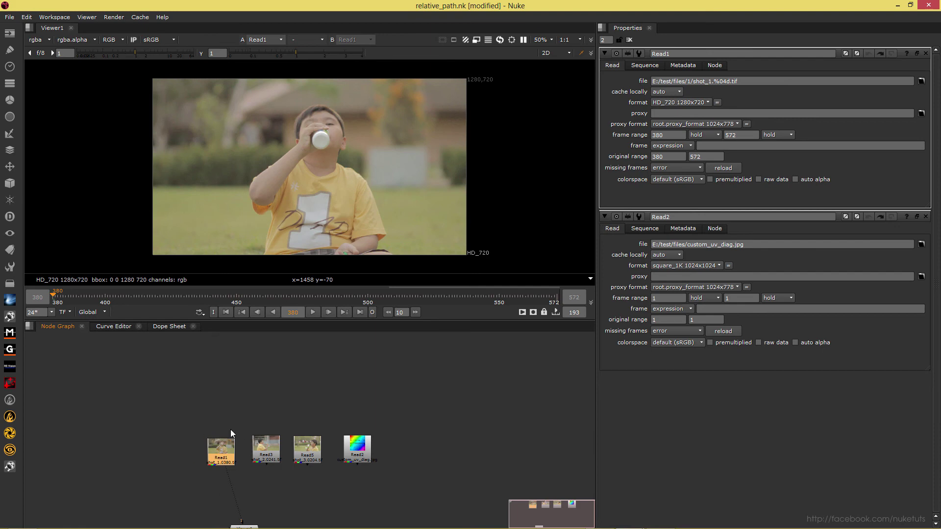
scroll(230, 429, up, 2)
double_click(279, 434)
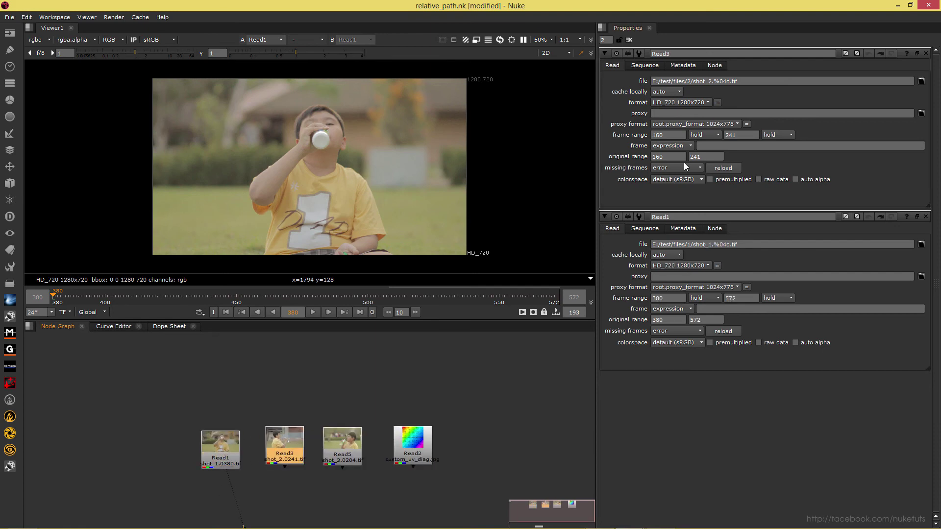
double_click(342, 447)
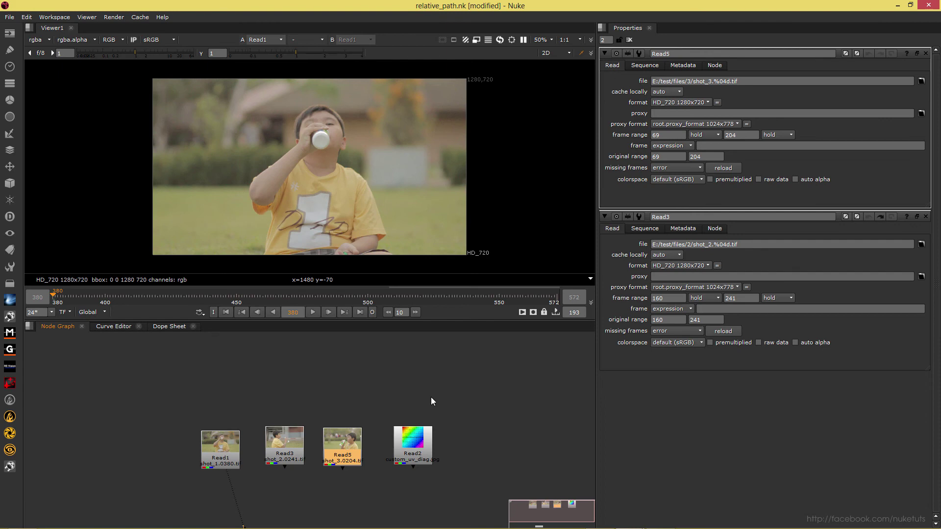
double_click(413, 436)
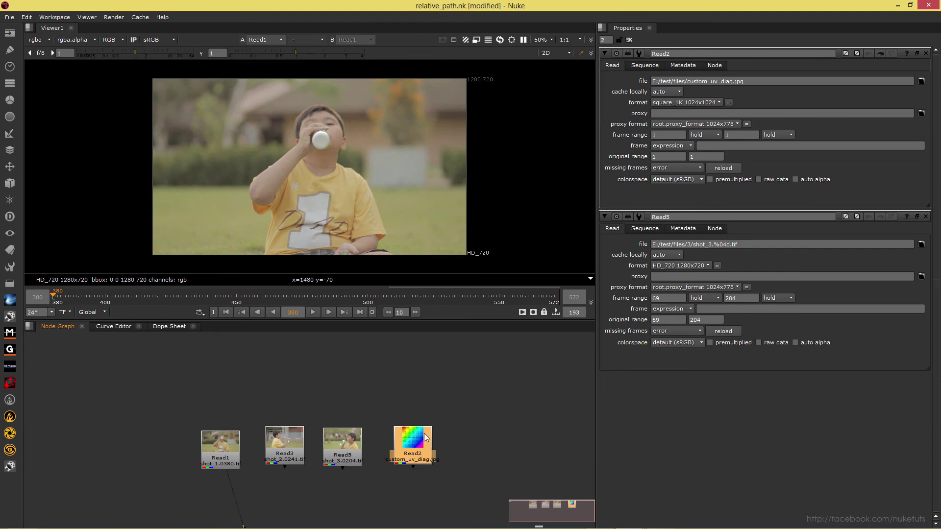
Step: Switch to File Explorer and examine the test folder on drive E: and its files subfolder, ending with the relative_path script selected
key(alt+Tab)
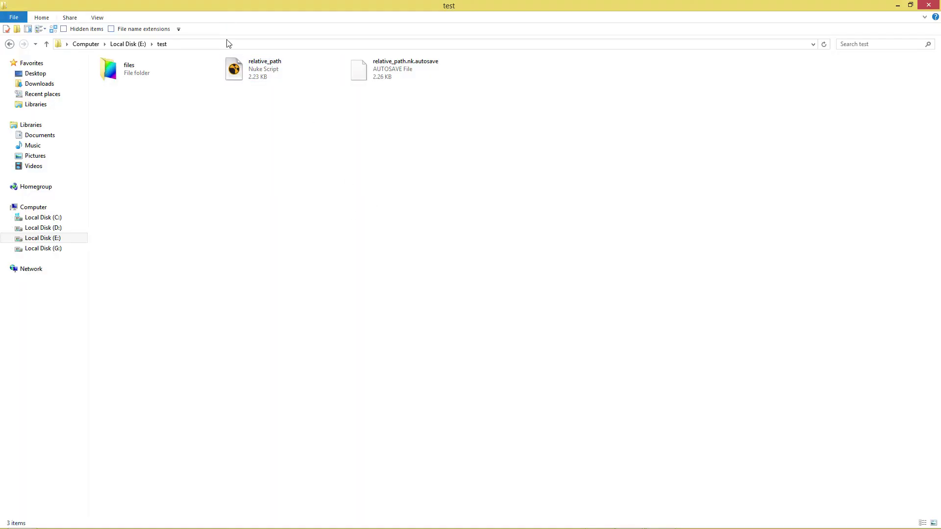
double_click(148, 66)
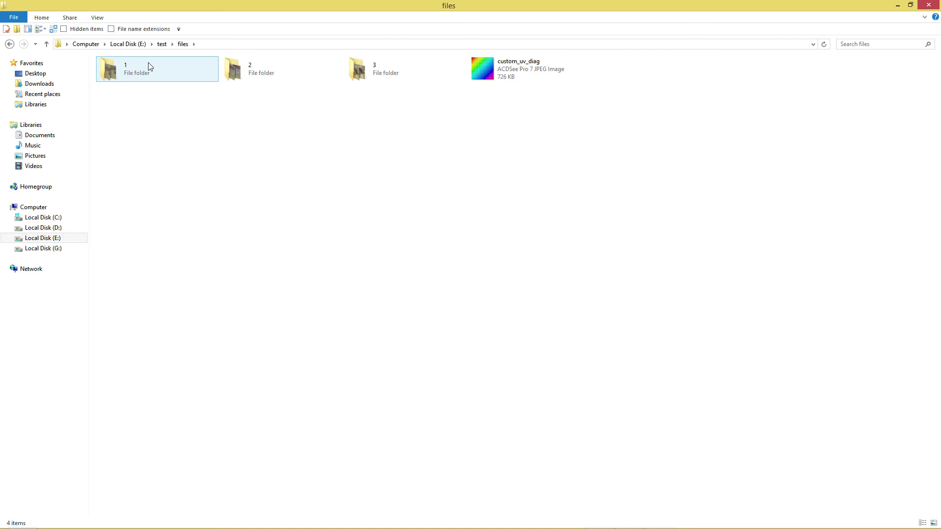
key(BackSpace)
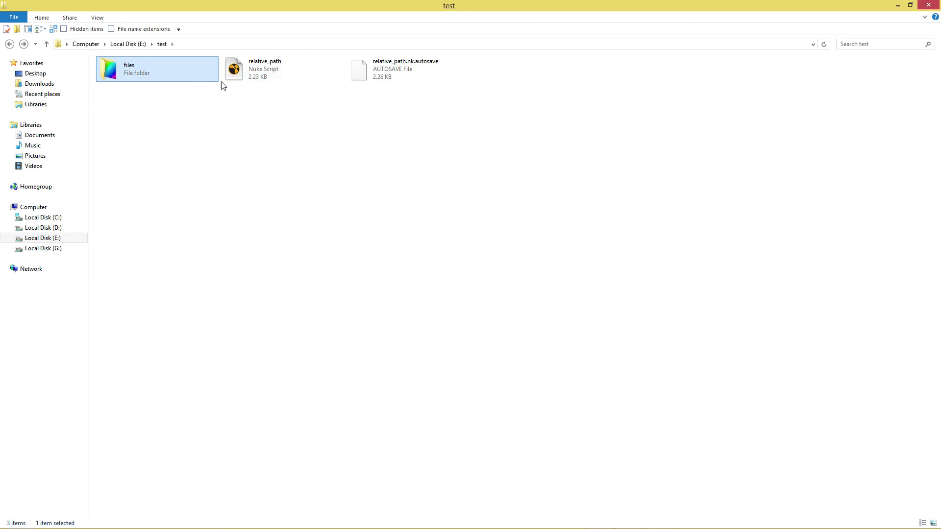
key(BackSpace)
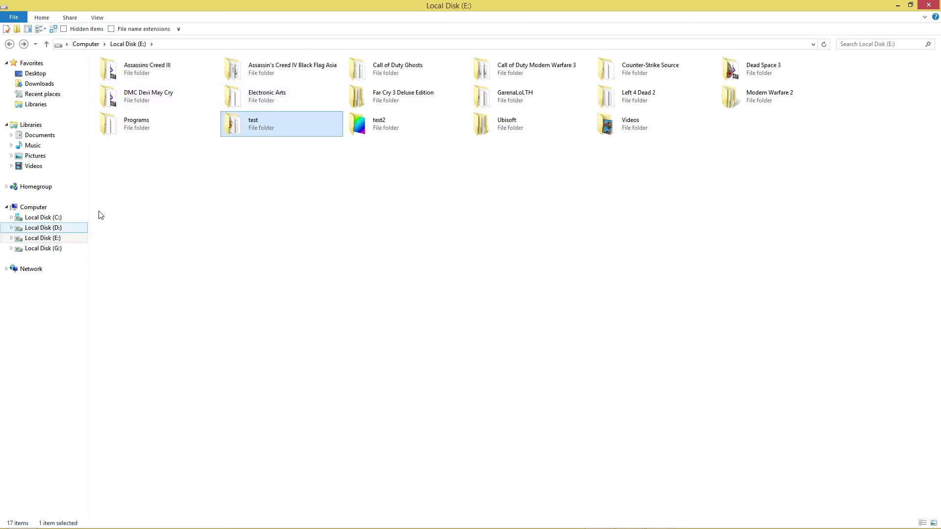
double_click(280, 117)
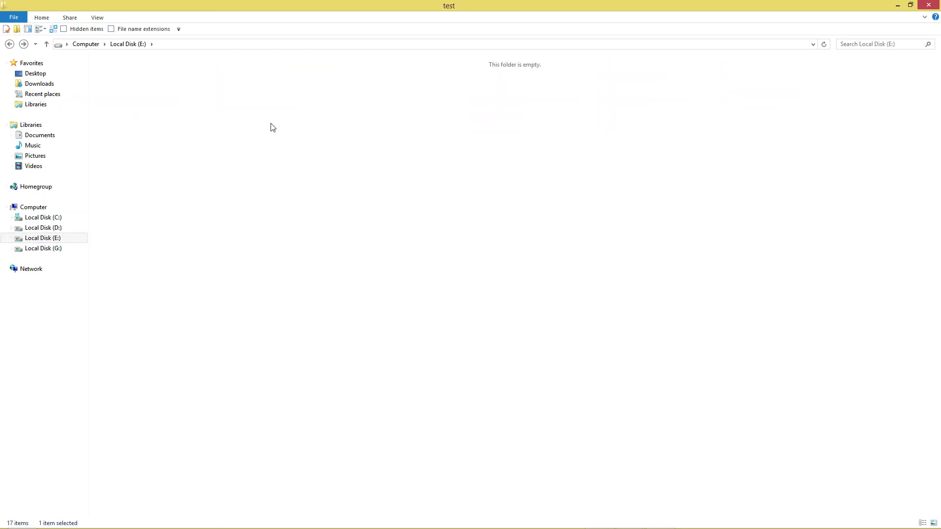
click(190, 43)
click(205, 65)
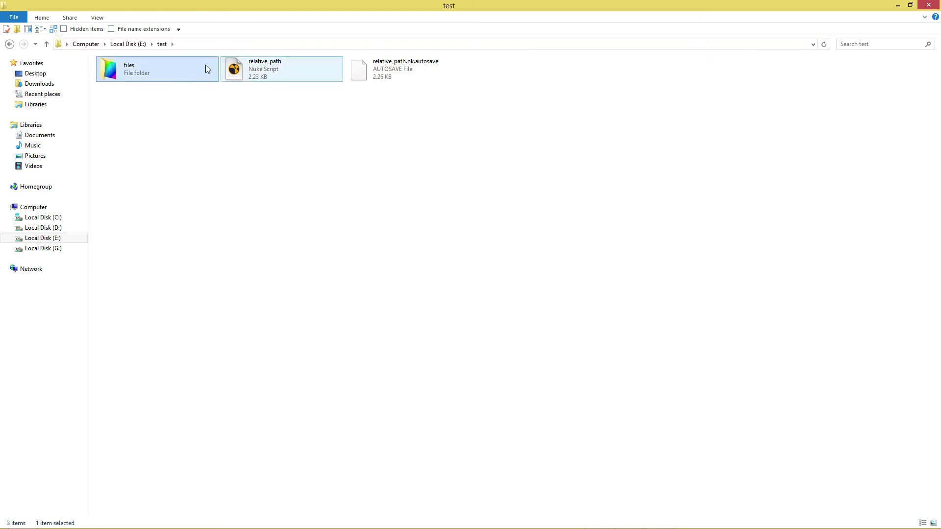
double_click(143, 72)
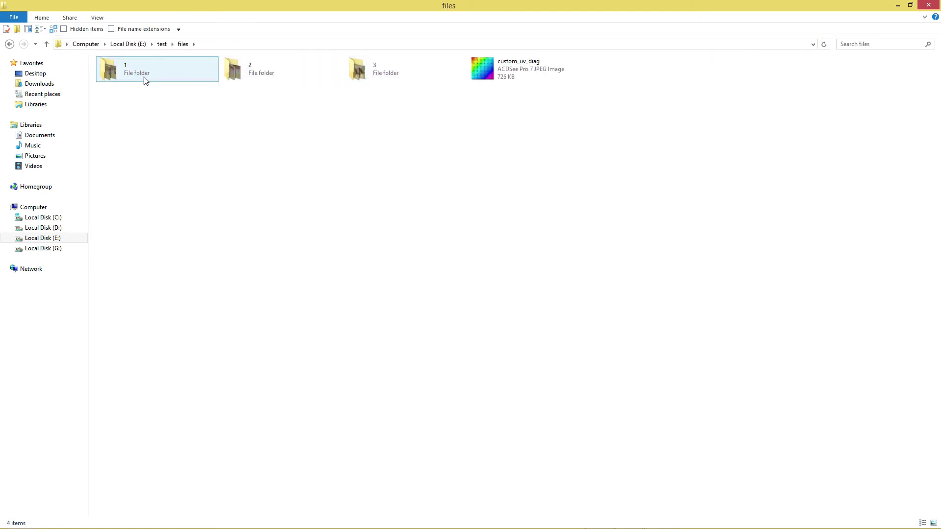
key(BackSpace)
click(265, 73)
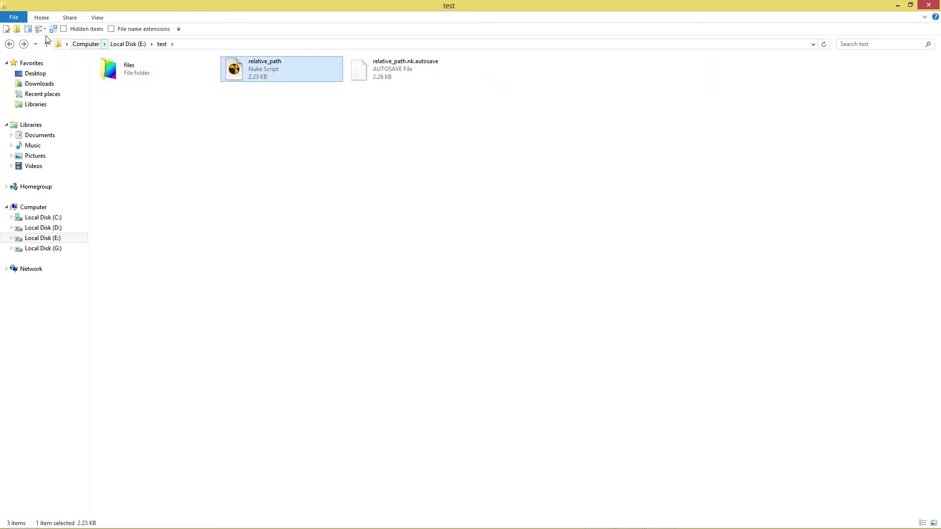
Step: Create a folder named shot1 in E:/test, move the files folder and both relative_path files into it, and open it
click(17, 29)
click(278, 75)
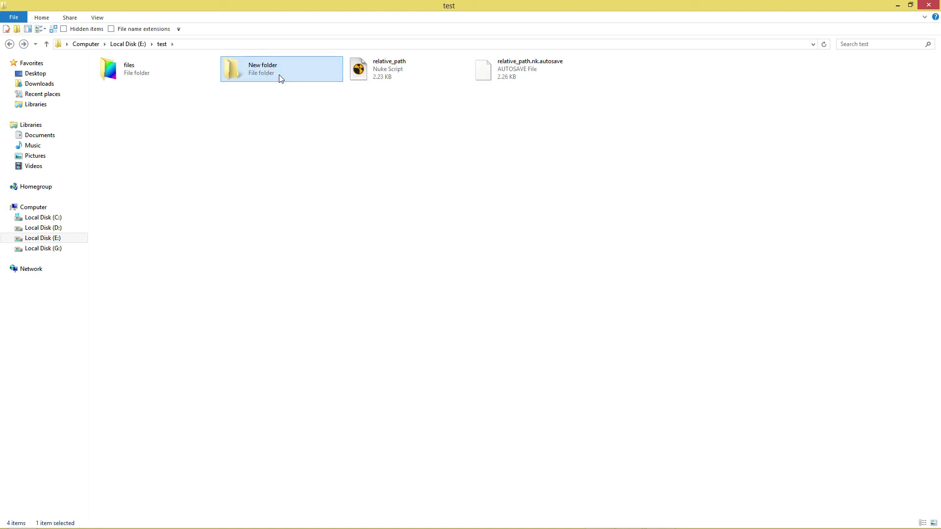
click(278, 75)
text(shot1)
key(Return)
drag(641, 177, 296, 69)
drag(132, 69, 271, 67)
double_click(110, 78)
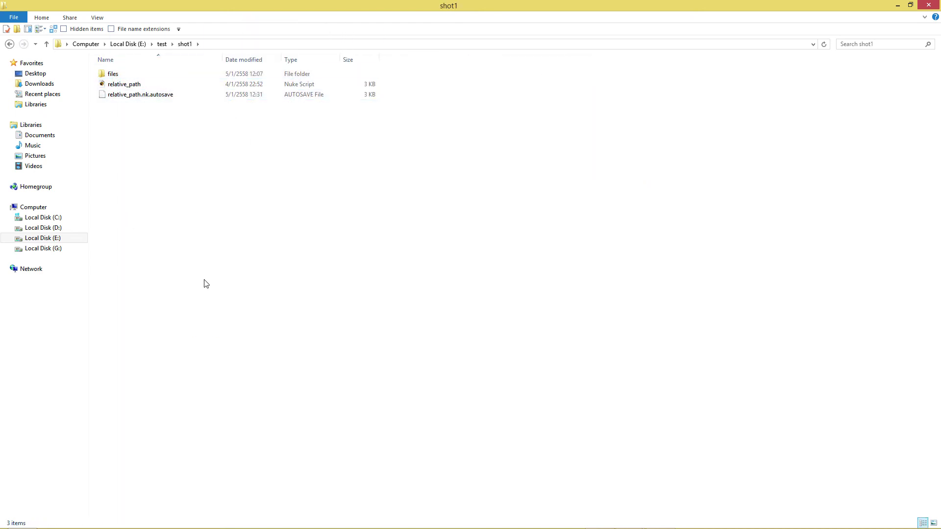
Step: Undo the move into shot1 and permanently delete the empty shot1 folder from E:/test
key(alt+Left)
click(275, 77)
double_click(170, 64)
key(ctrl+z)
key(ctrl+z)
click(46, 44)
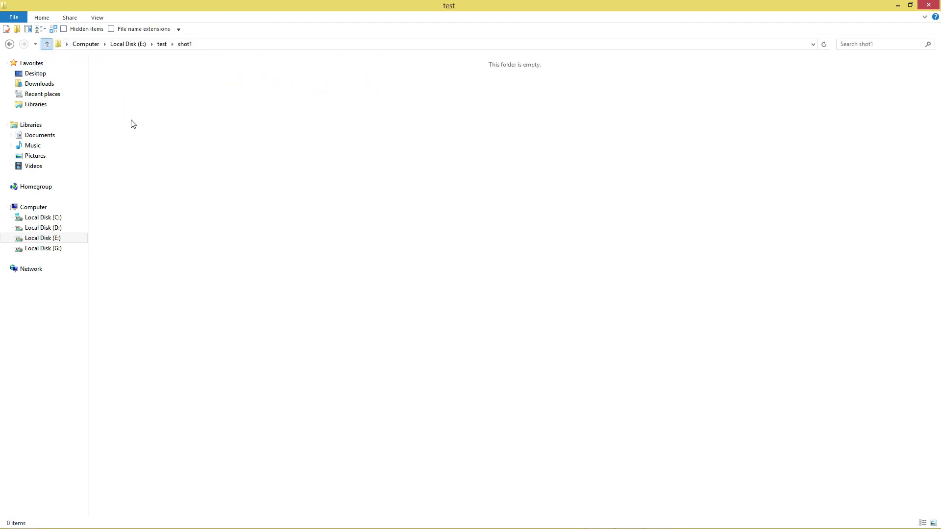
click(260, 78)
key(shift+Delete)
key(Return)
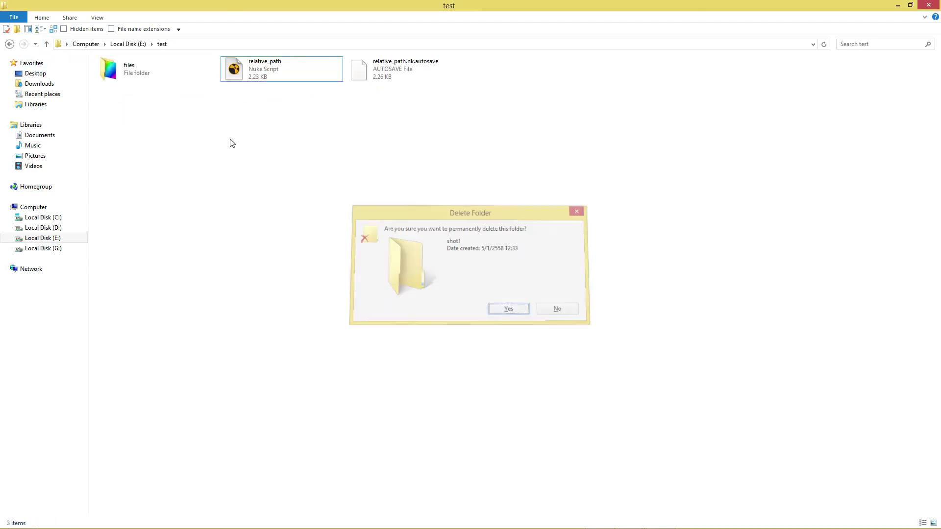
Step: Switch back to Nuke and open the Project Settings and Read2's properties to compare the script path with the image path
key(alt+Tab)
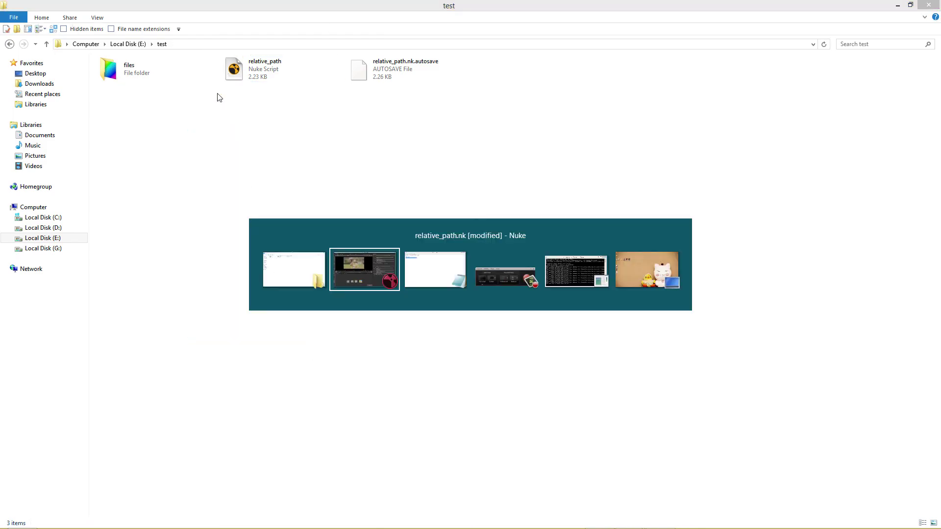
key(s)
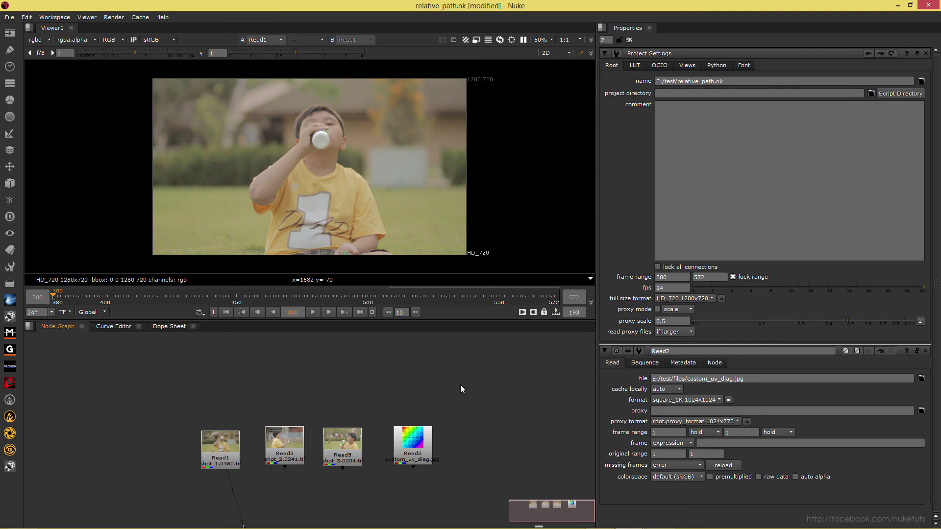
double_click(408, 436)
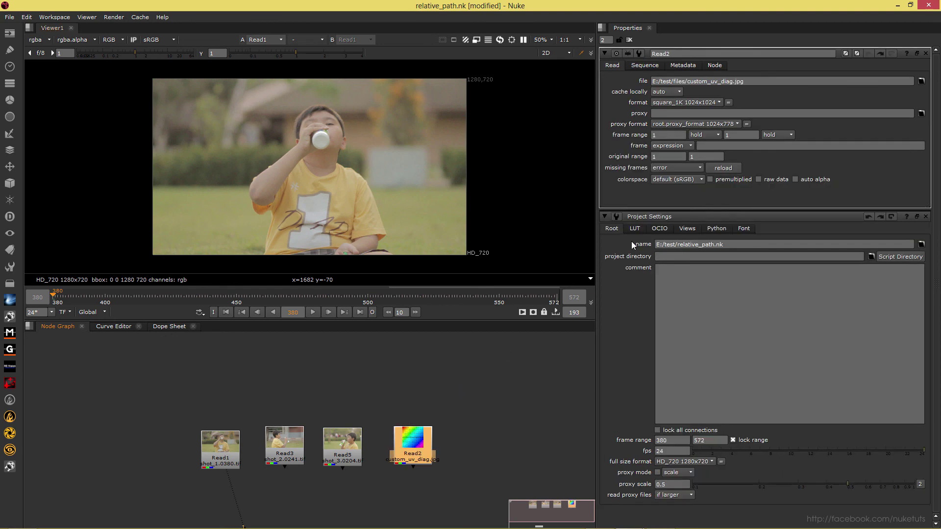
click(441, 408)
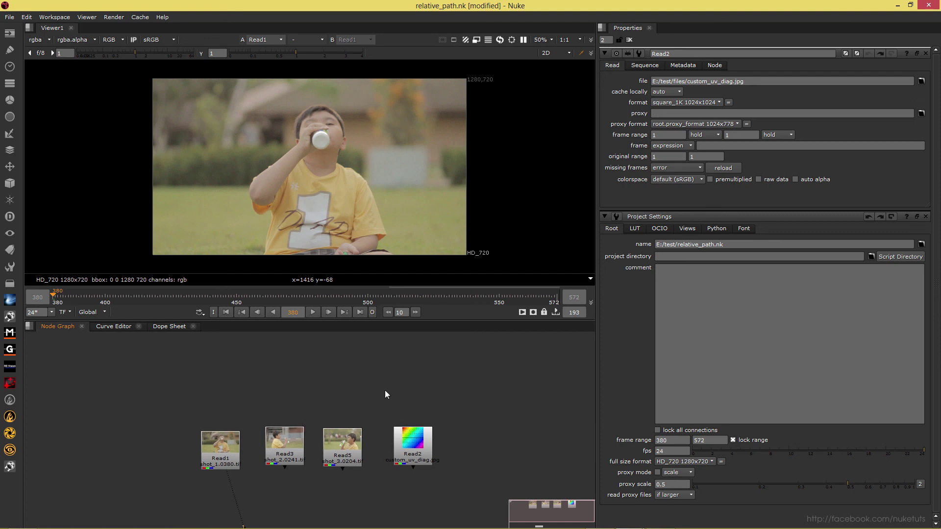
Step: Add an unconnected Write node below the Read nodes, check the test folder in File Explorer, and delete the node in Nuke
key(f)
key(w)
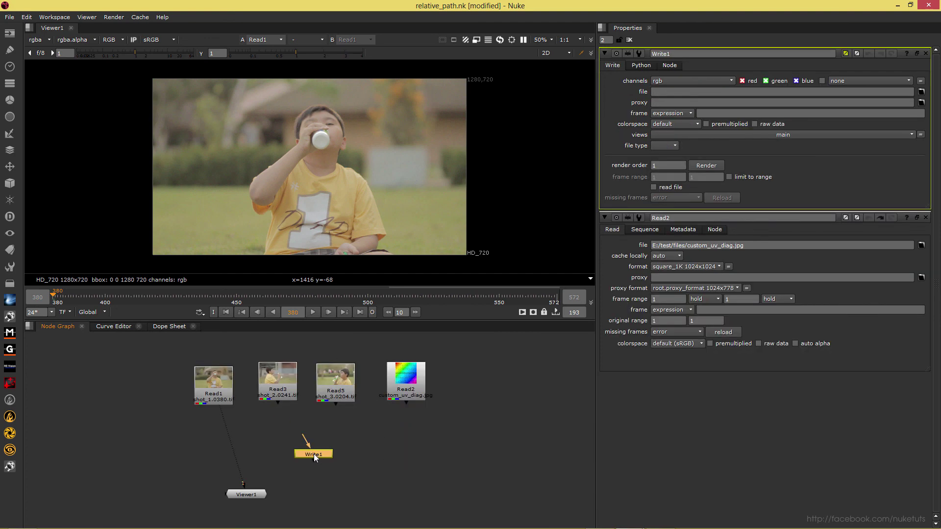
key(alt+Tab)
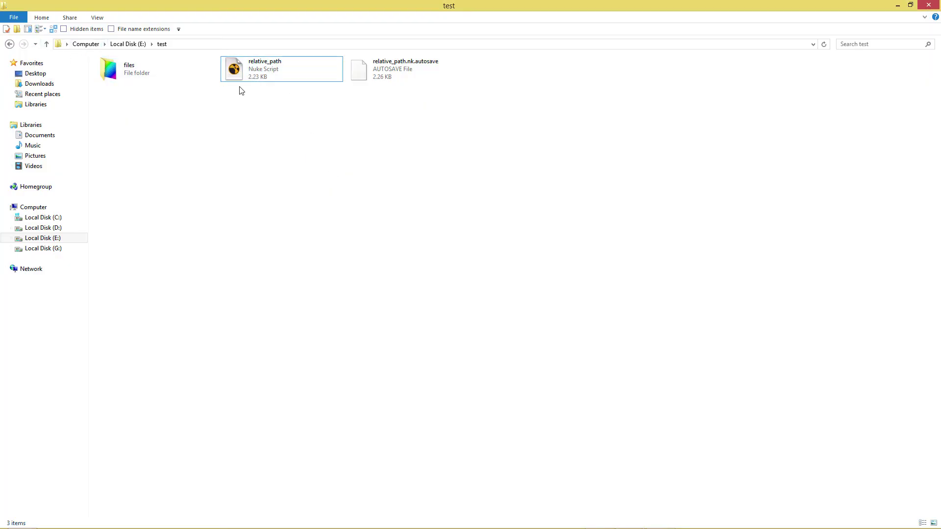
key(alt+Tab)
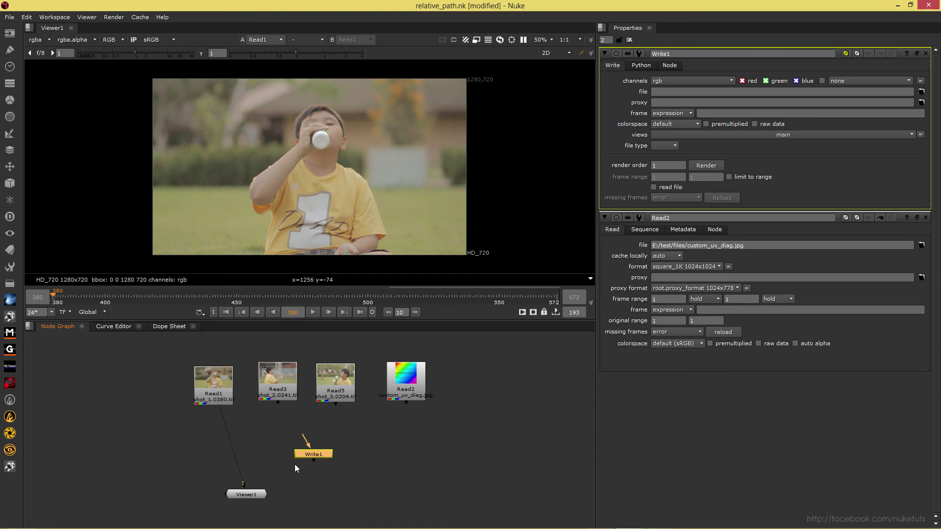
key(Delete)
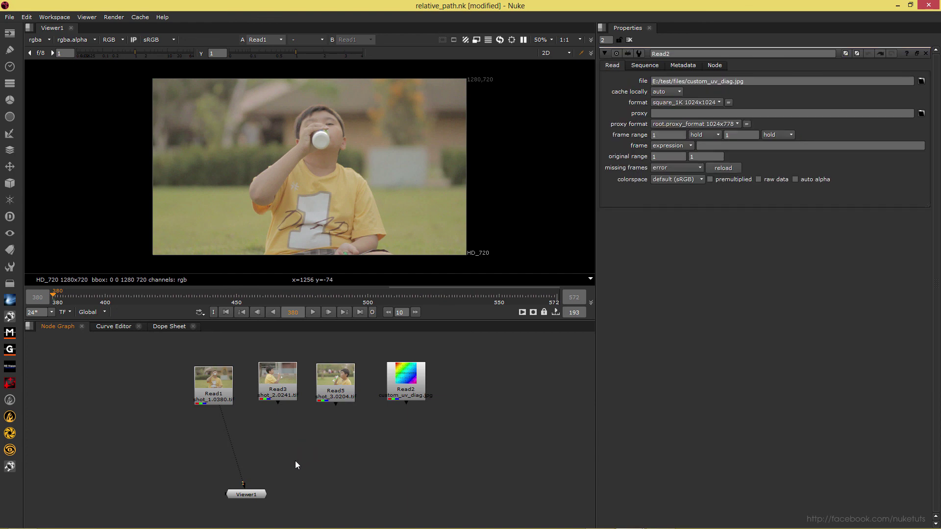
Step: Open the Project Settings to examine the script name and project directory, and briefly select all four Read nodes
scroll(296, 460, up, 1)
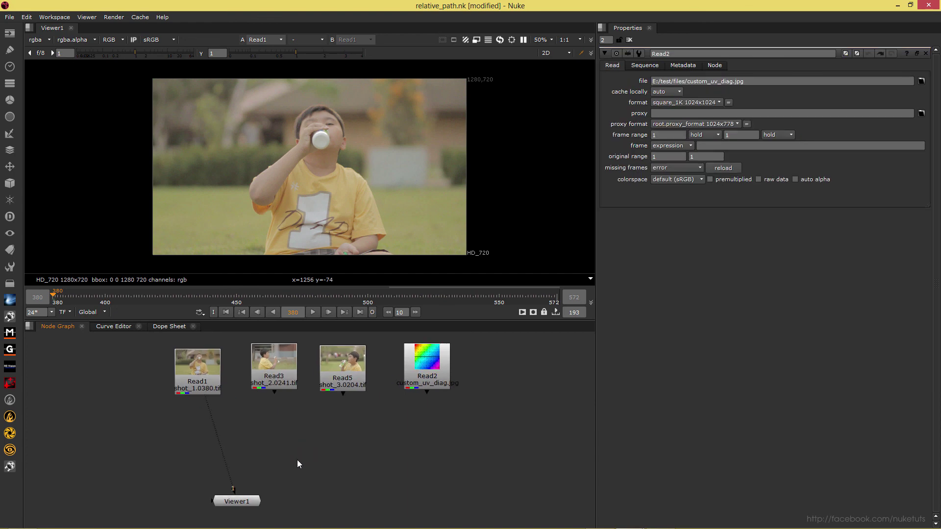
scroll(297, 460, down, 1)
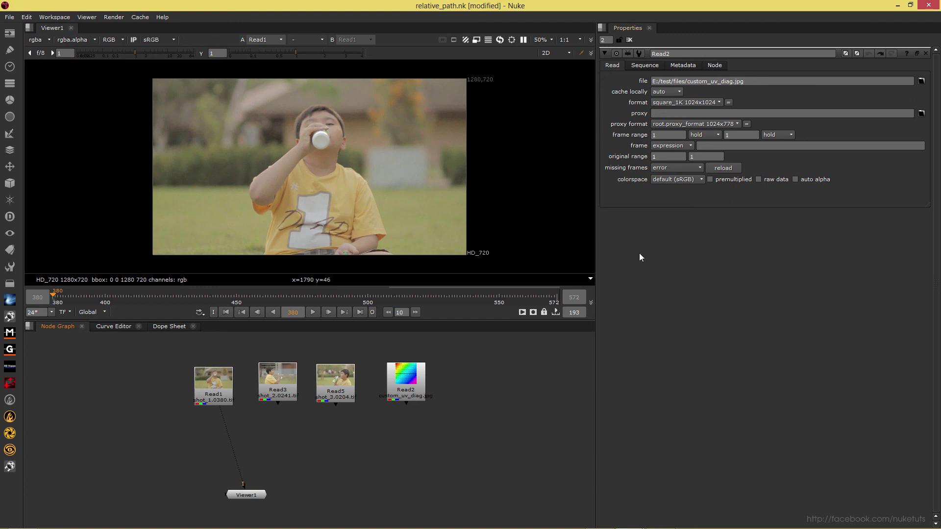
key(s)
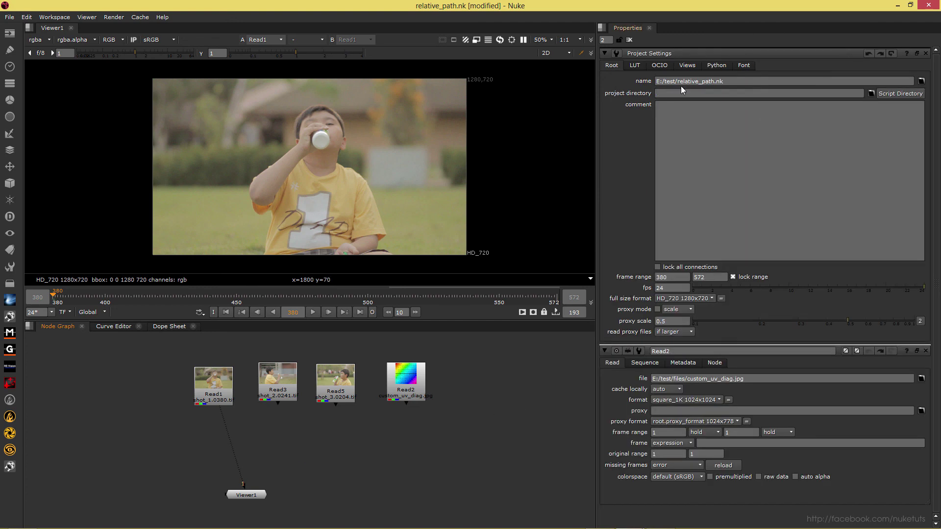
drag(456, 428, 147, 319)
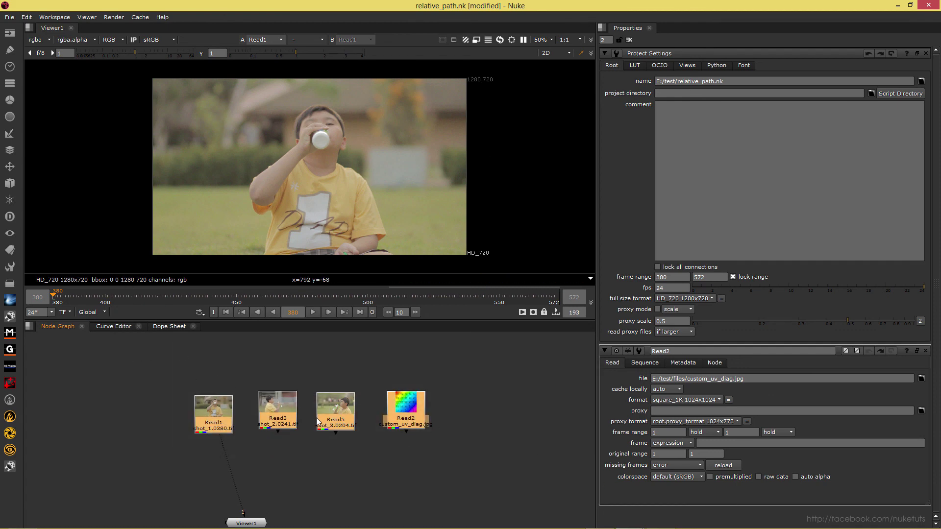
middle_drag(317, 422, 323, 392)
click(480, 430)
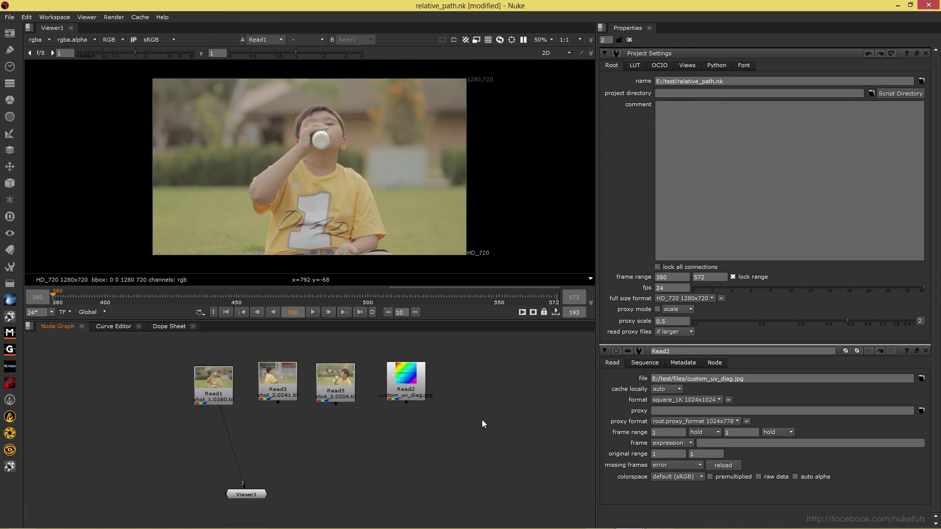